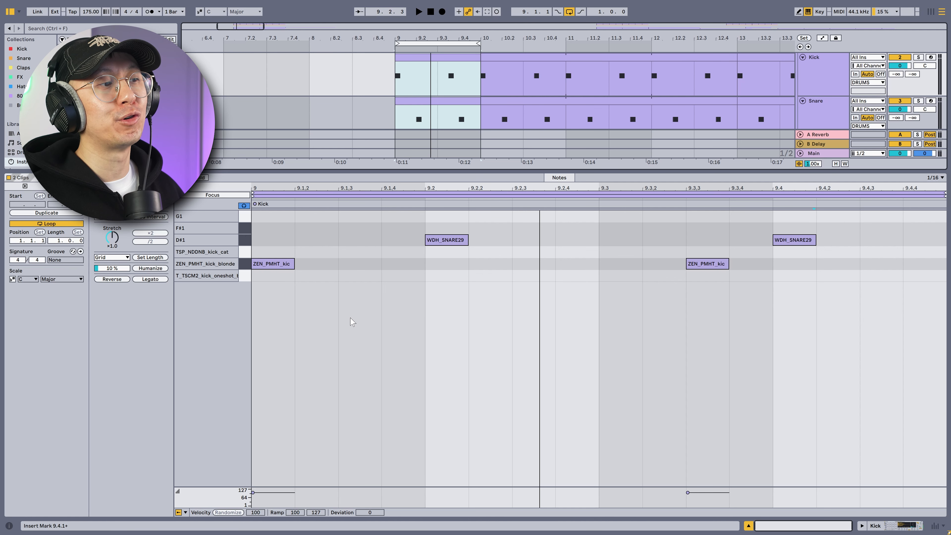
Play the kick and snare clips over the one-bar loop at bar 9.
key(space)
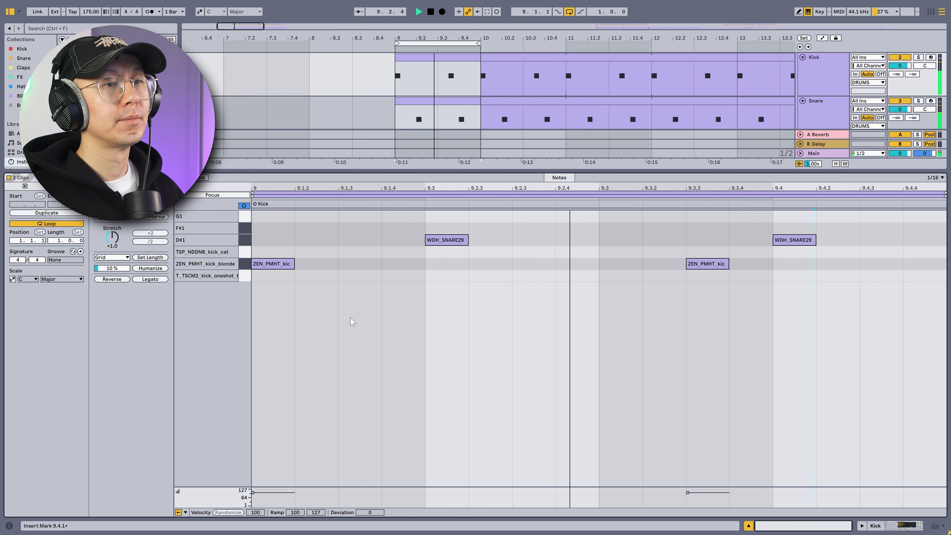
key(space)
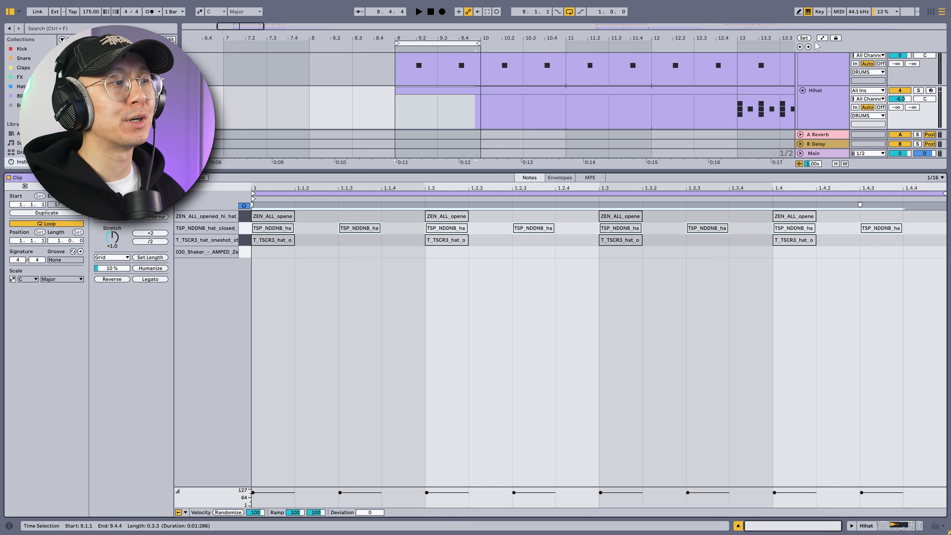
Activate the strong one-shot, closed and open hi-hat layers one by one, and play them with the kick and snare.
click(248, 243)
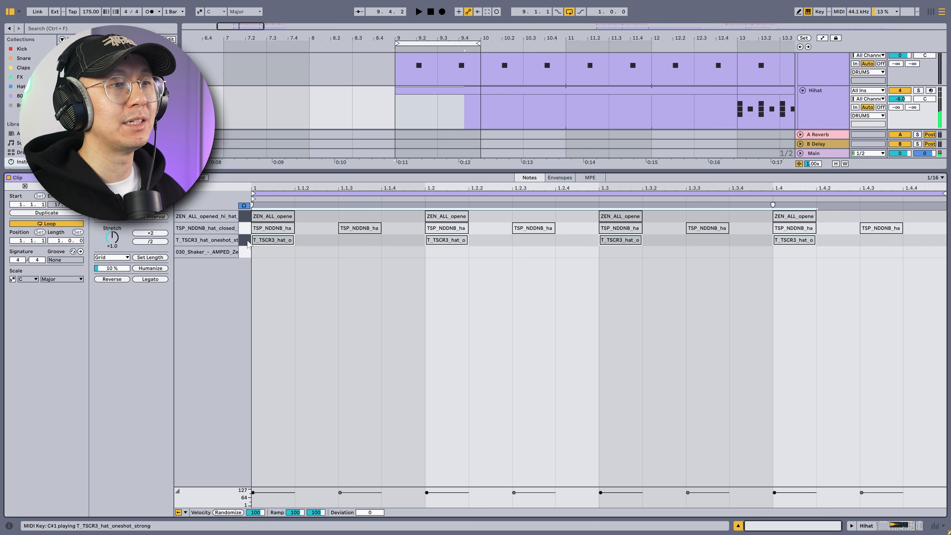
click(248, 243)
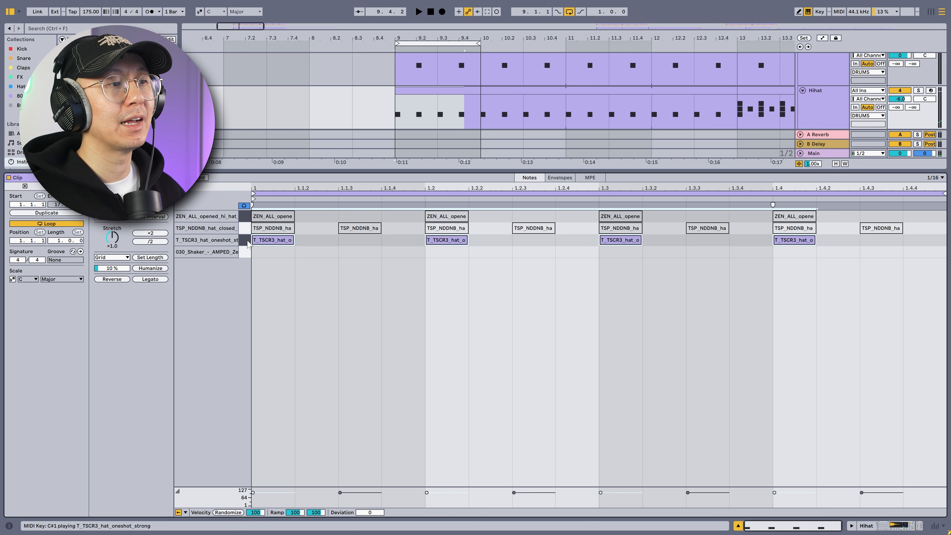
click(248, 231)
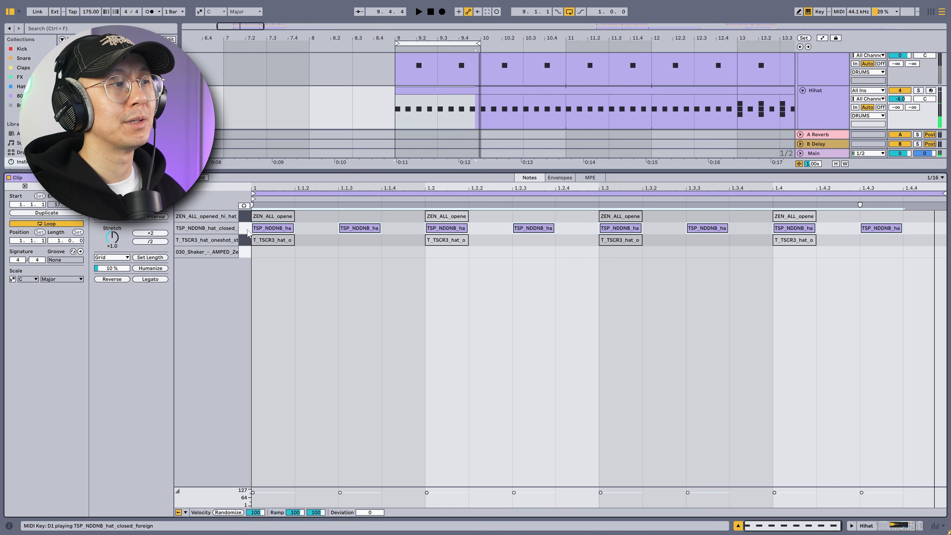
click(248, 217)
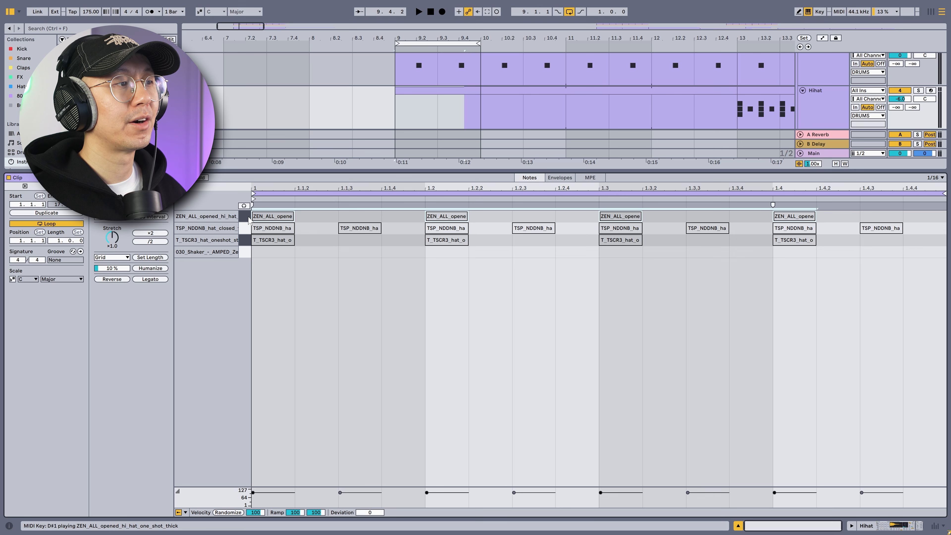
key(0)
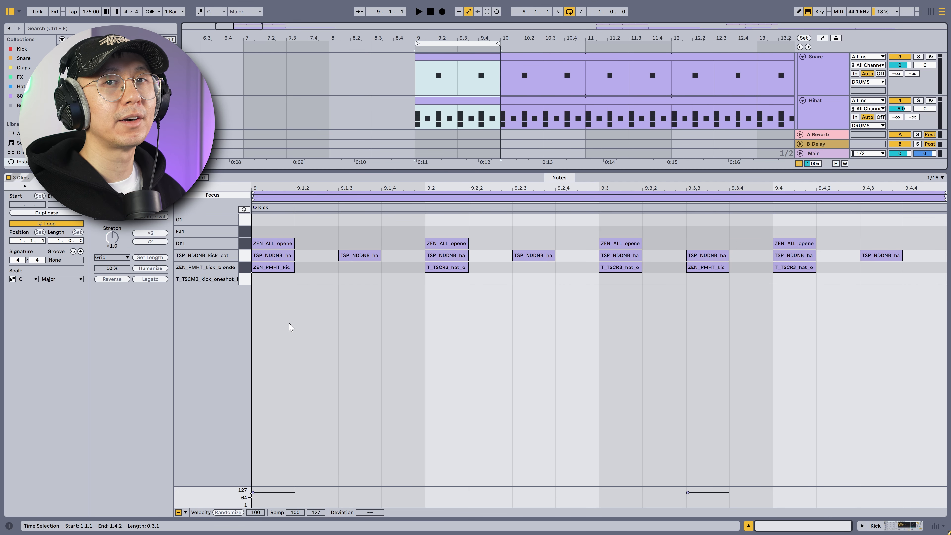
key(space)
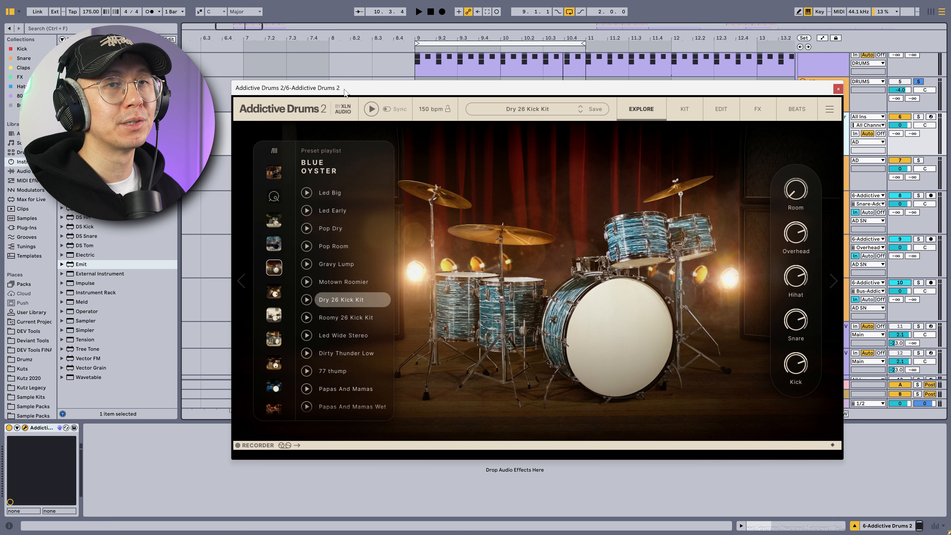
Play the Addictive Drums 2 layer, close the instrument window, and replay the groove from bar 9.
key(space)
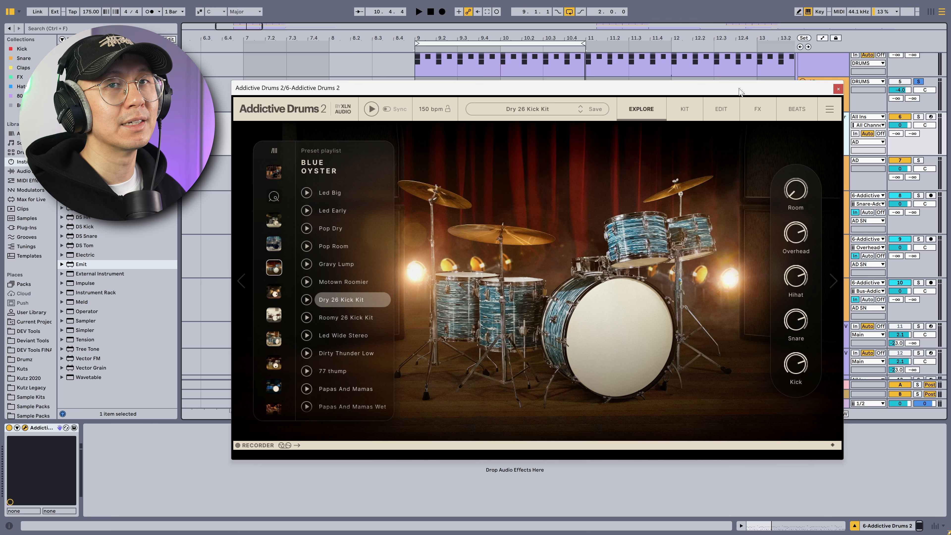
click(838, 88)
click(418, 184)
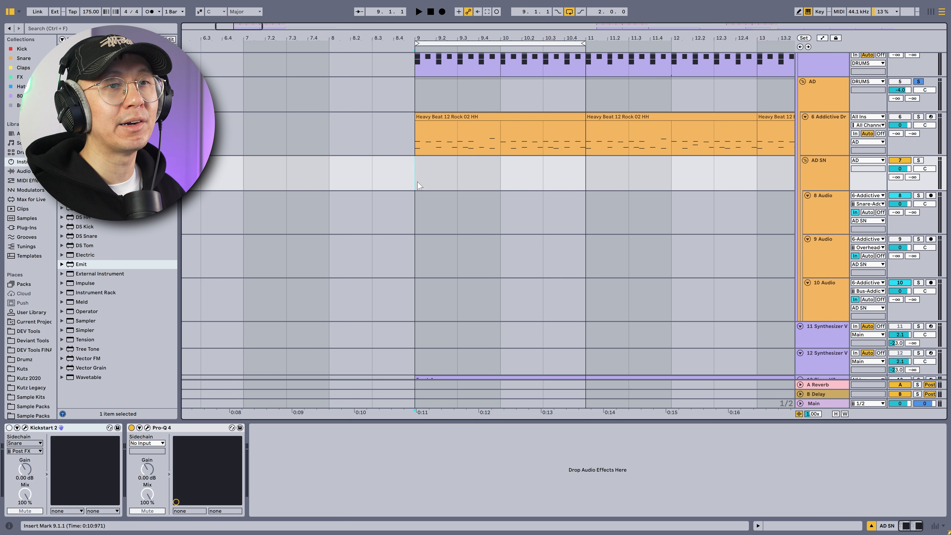
key(space)
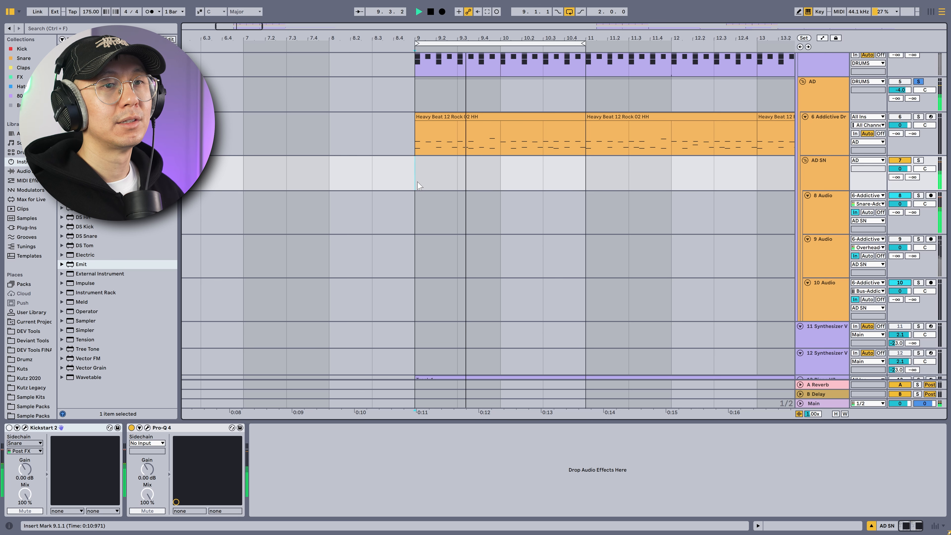
Review the Pro-Q 4 curve on the AD SN group, switch on Kickstart 2 with its window open, and play the result.
click(829, 169)
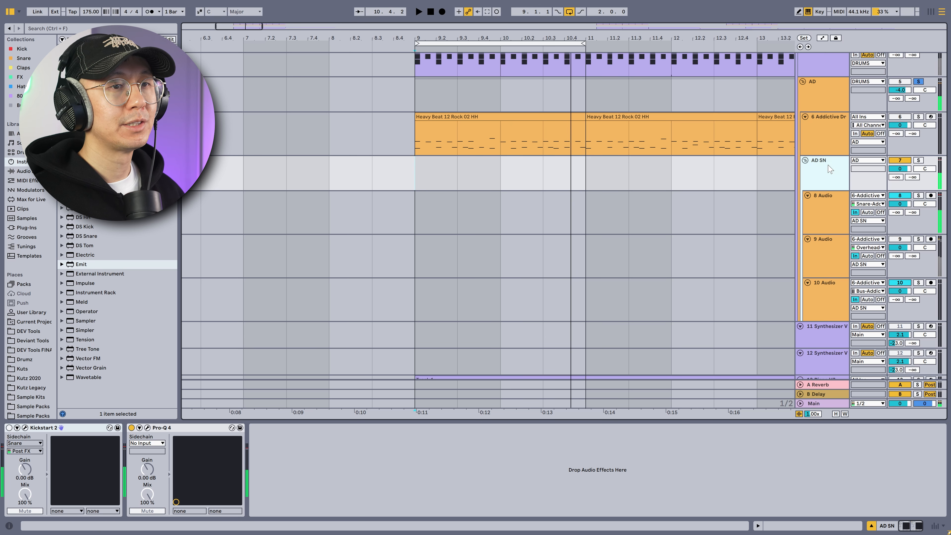
click(147, 428)
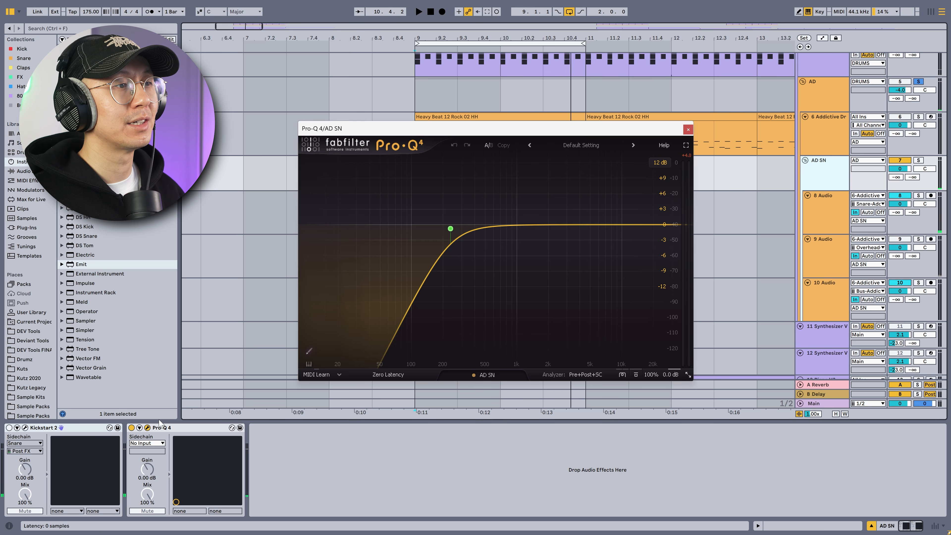
click(688, 130)
click(9, 428)
click(25, 427)
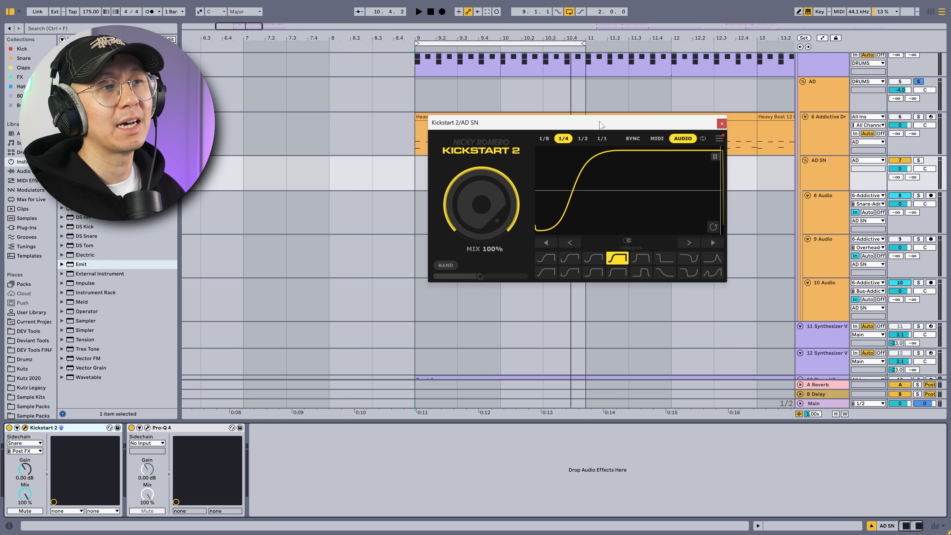
key(space)
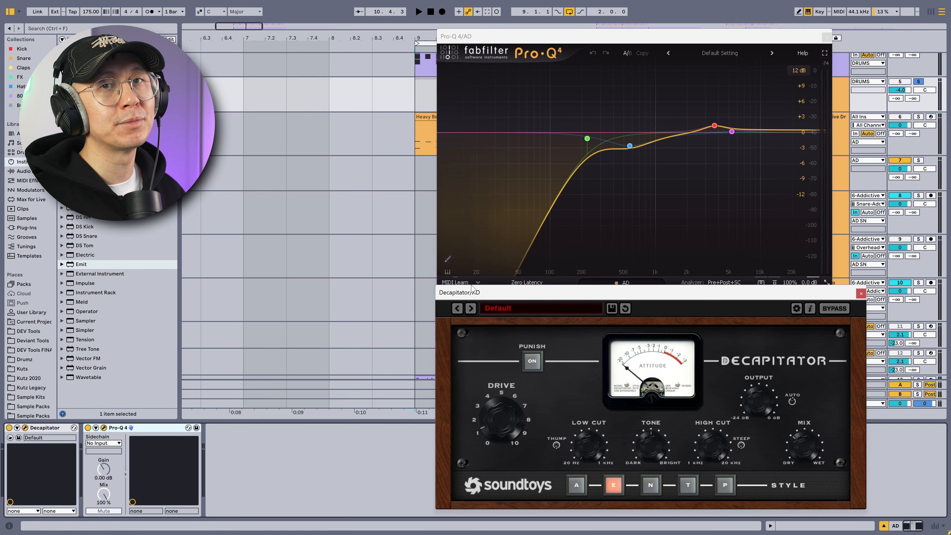
Play the AD group to hear it through Decapitator and Pro-Q 4.
key(space)
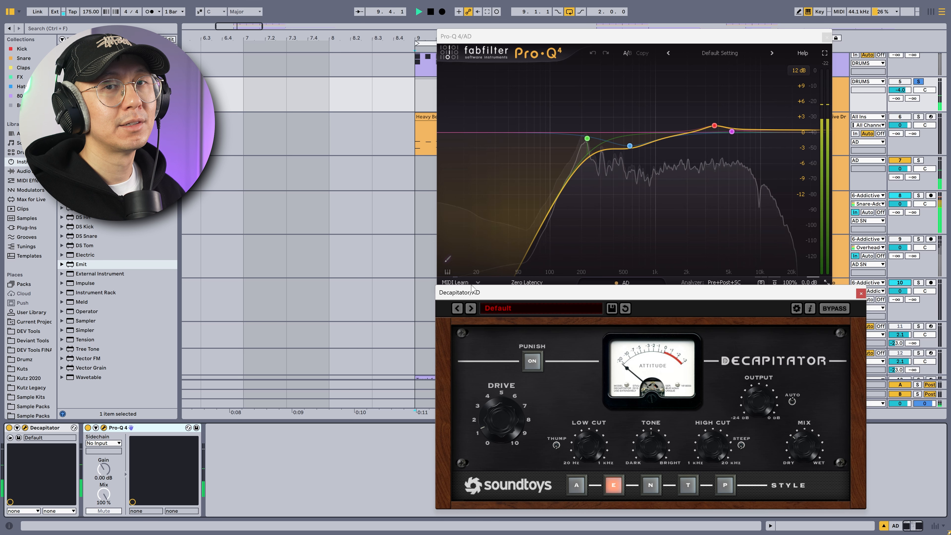
key(space)
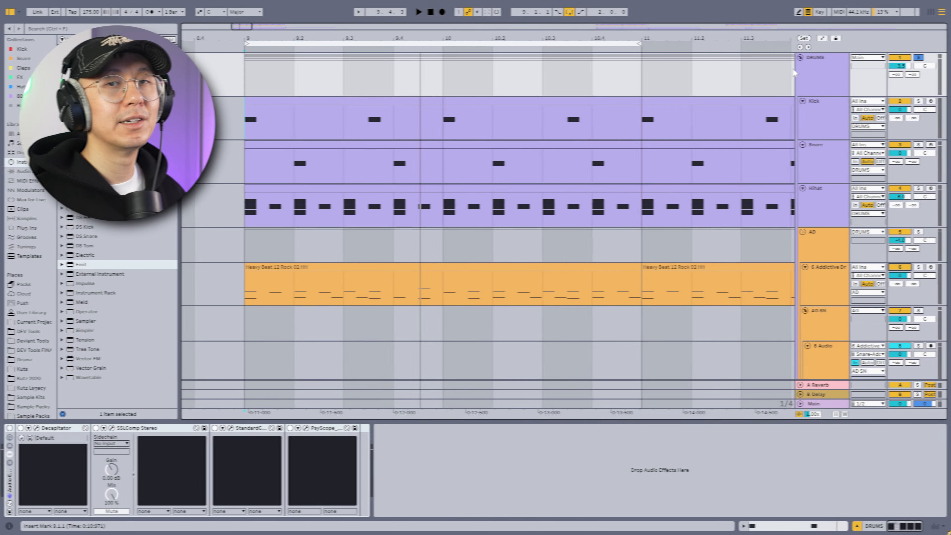
Play the DRUMS group and examine its Decapitator, SSLComp Stereo and StandardCLIP settings.
key(space)
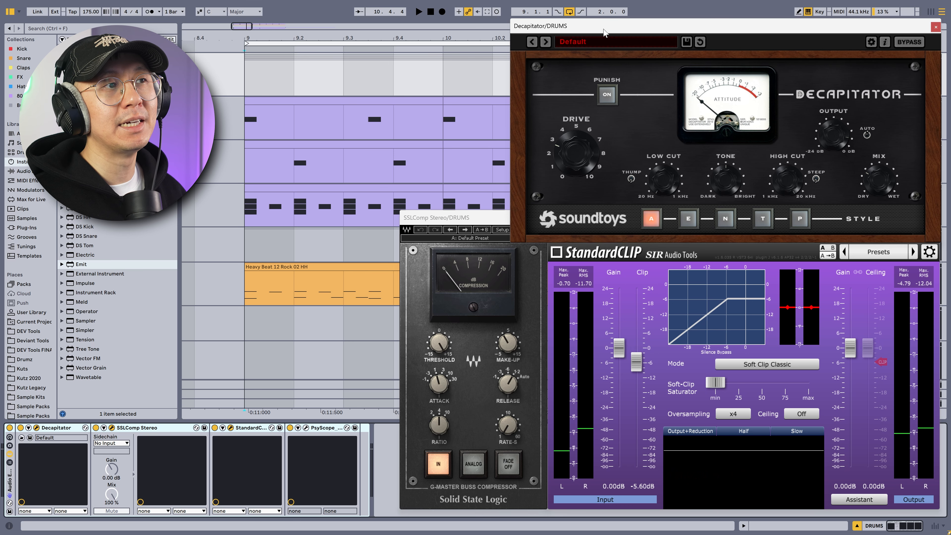
click(603, 49)
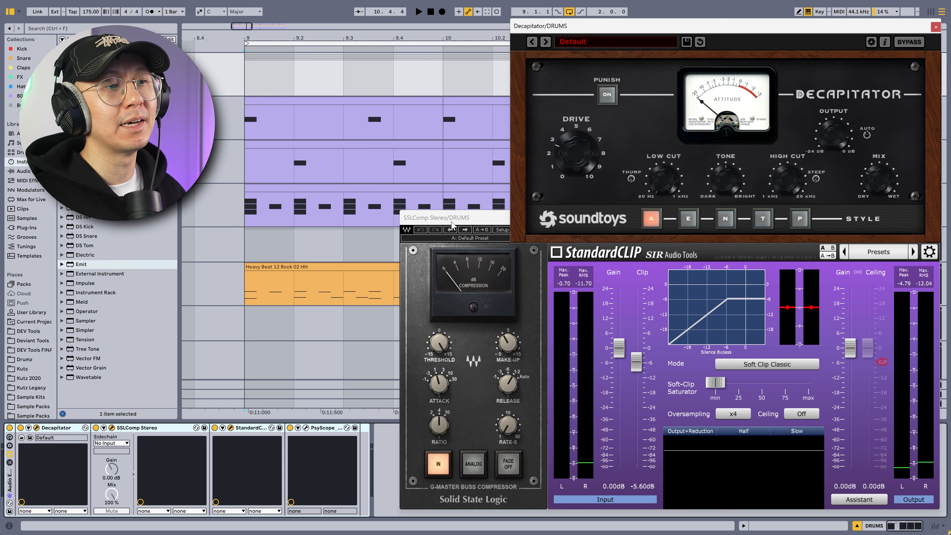
click(452, 222)
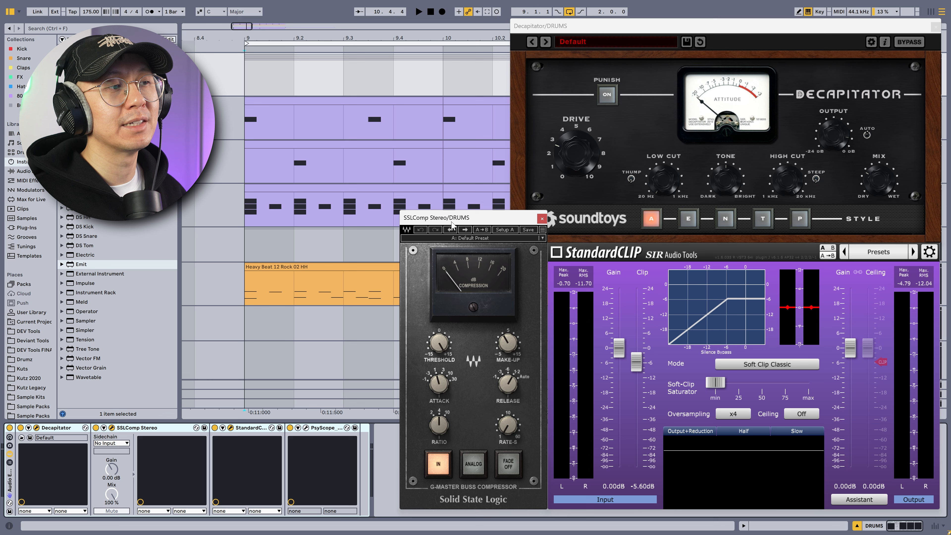
click(629, 253)
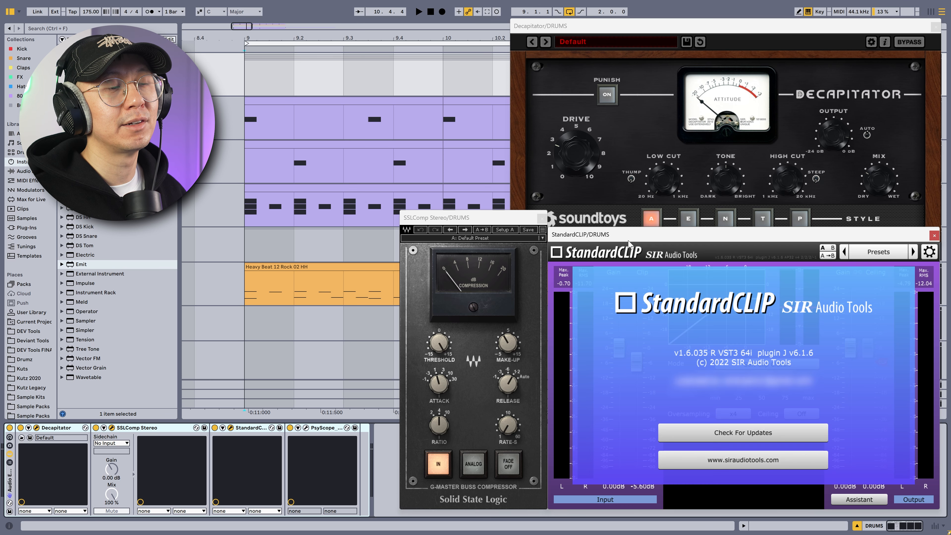
click(619, 34)
key(space)
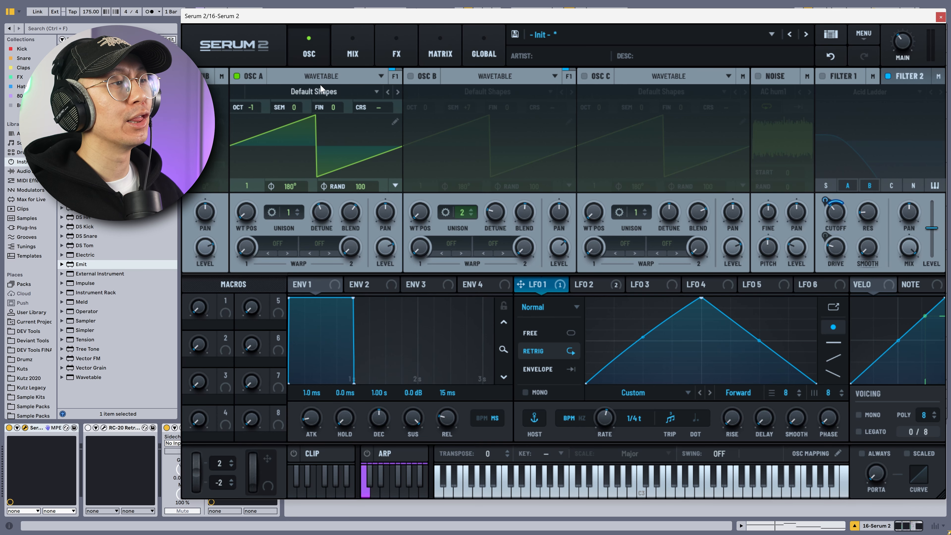
Play the Serum 2 bass and set OSC A's unison to 2 voices.
key(space)
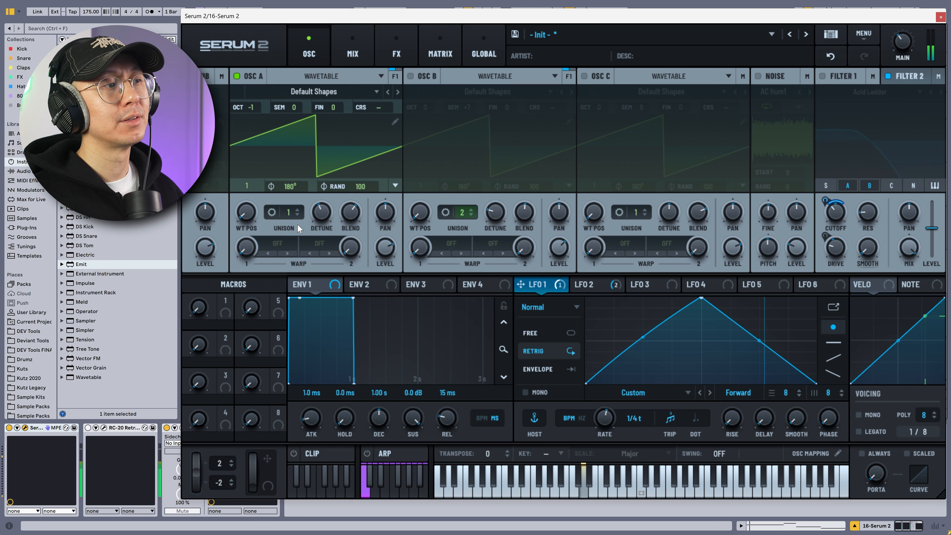
click(299, 211)
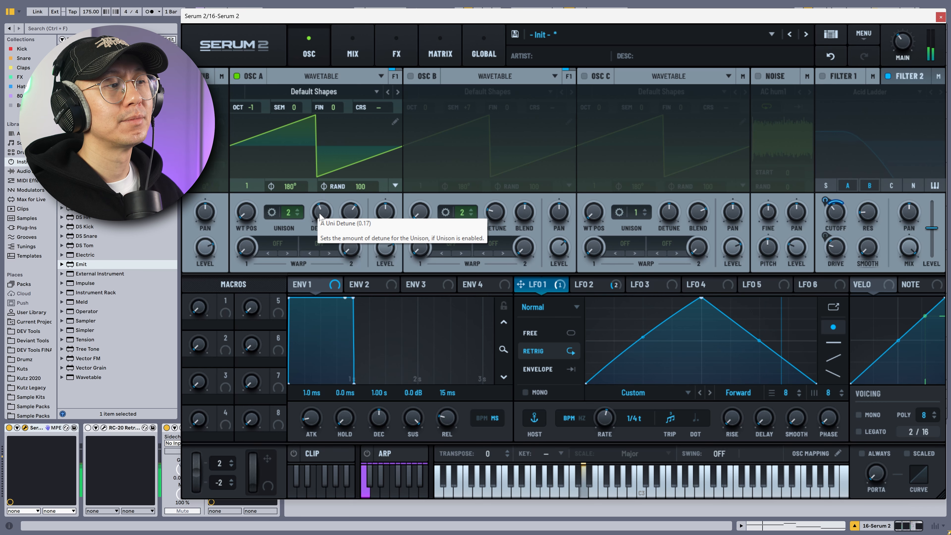
Enable OSC B with 2 unison voices, and switch OSC A back on to play both oscillators together.
click(411, 75)
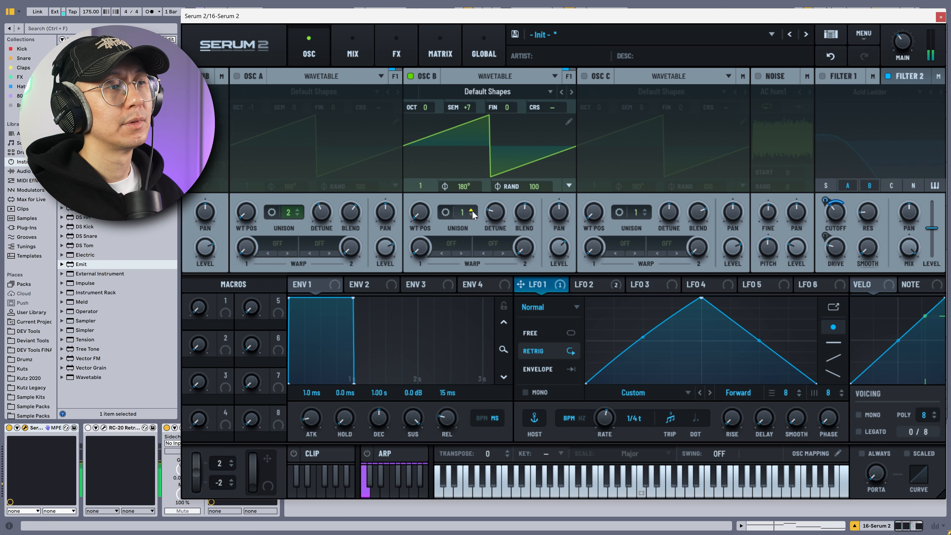
click(471, 212)
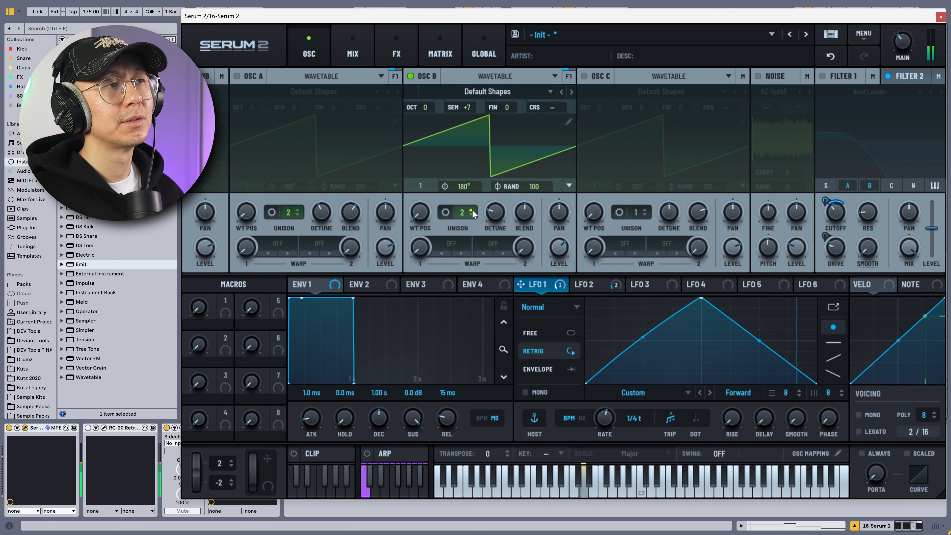
click(237, 77)
key(space)
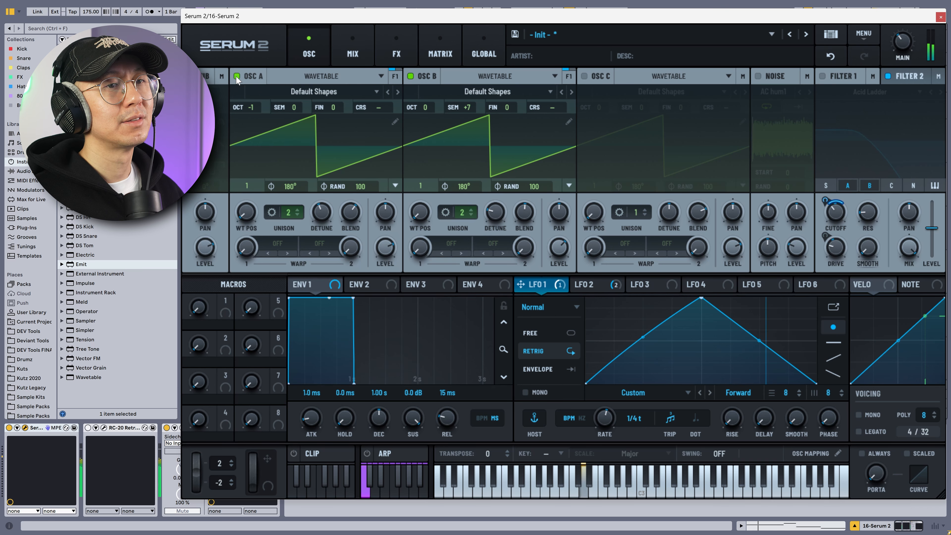
Turn on Filter 1, lift the bypass on the LFO 1 modulation of its cutoff, and play the bass patch.
click(822, 76)
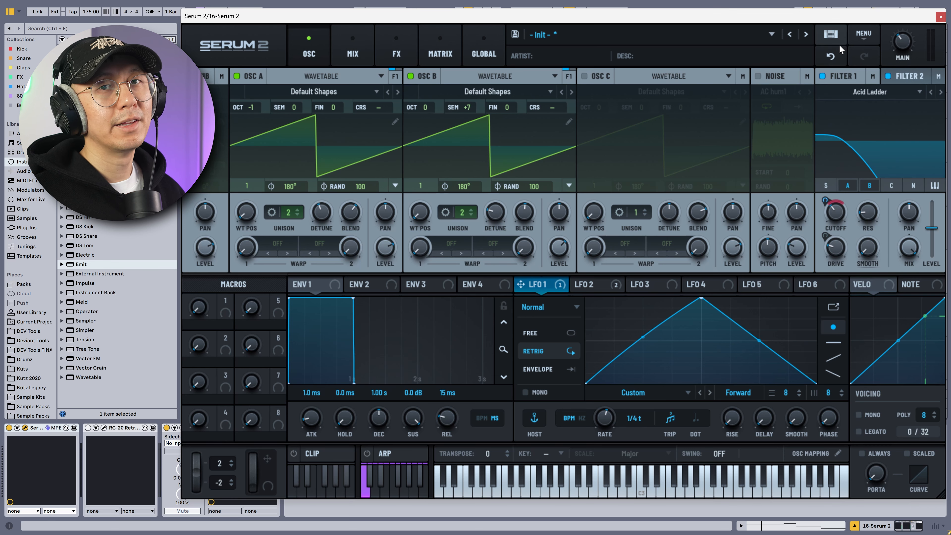
mouse_move(829, 197)
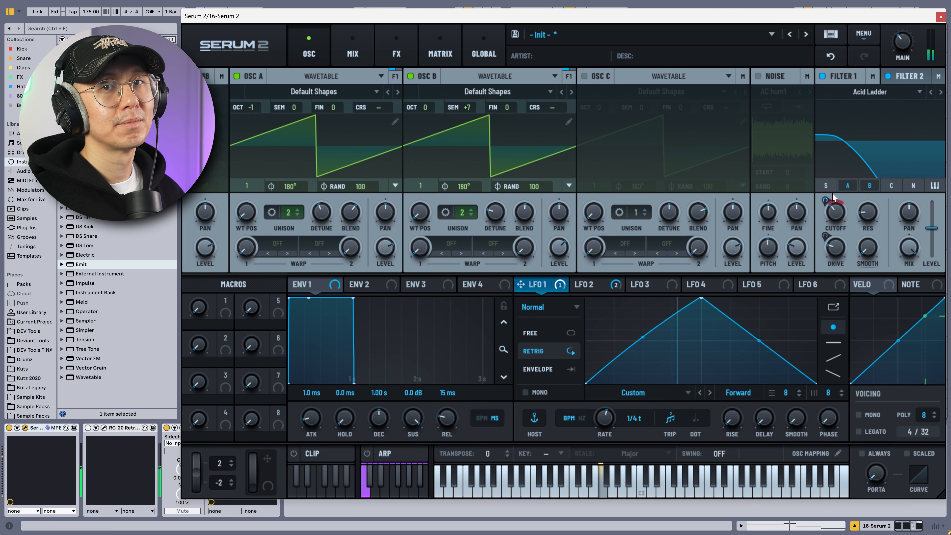
right_click(826, 198)
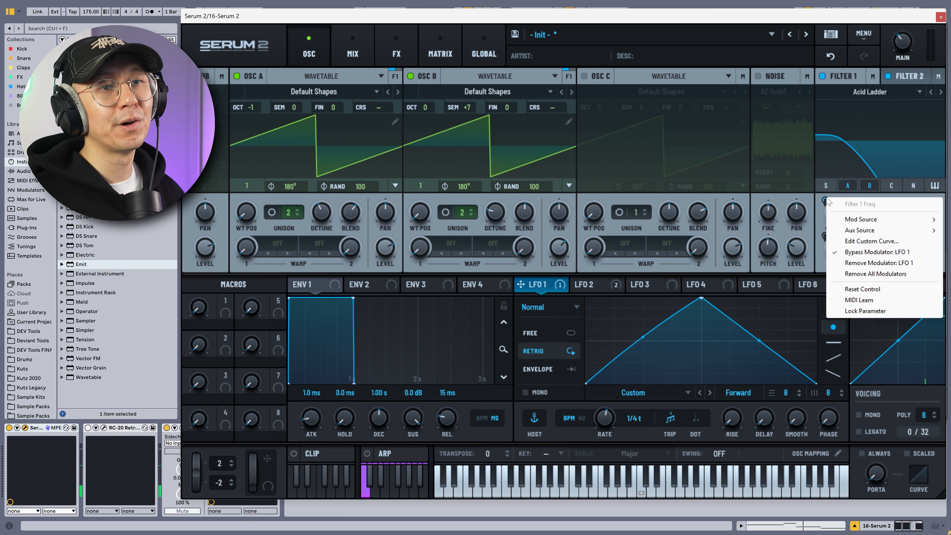
click(847, 252)
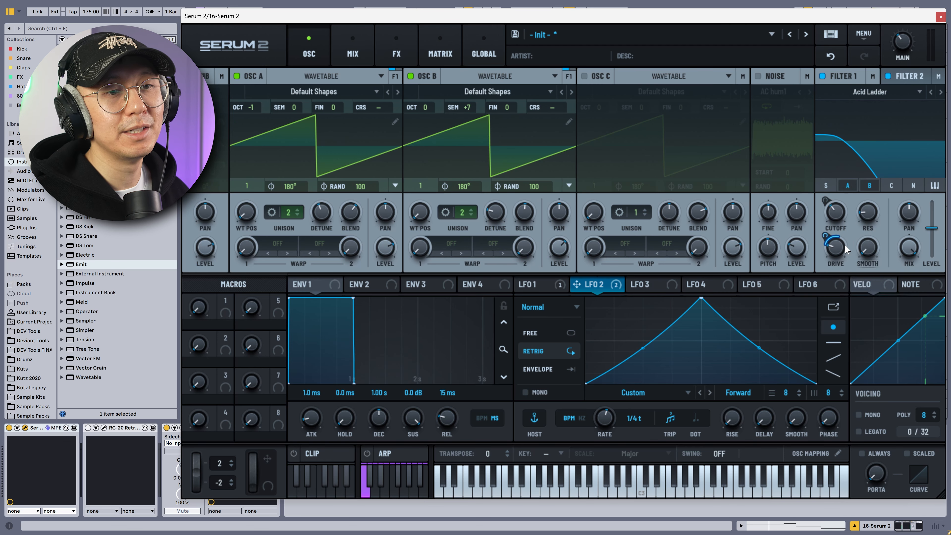
mouse_move(832, 251)
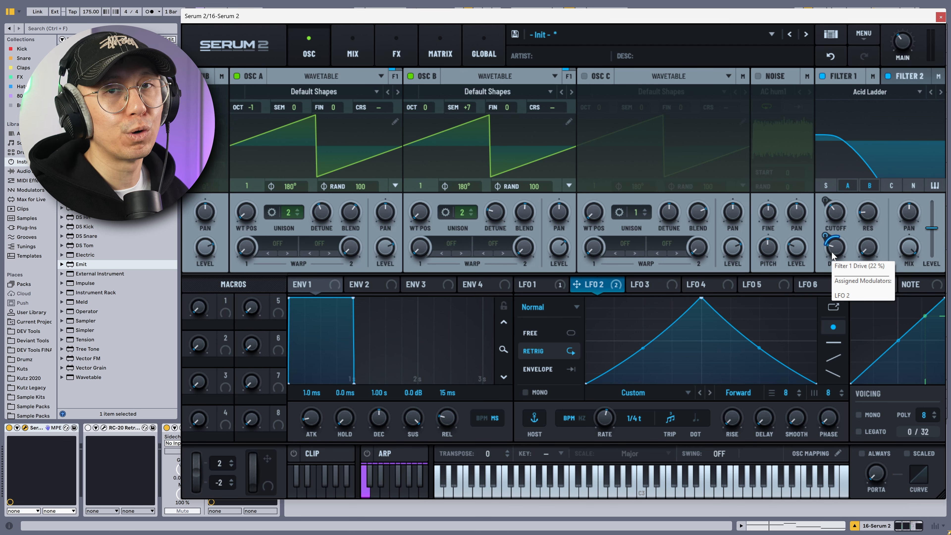
key(space)
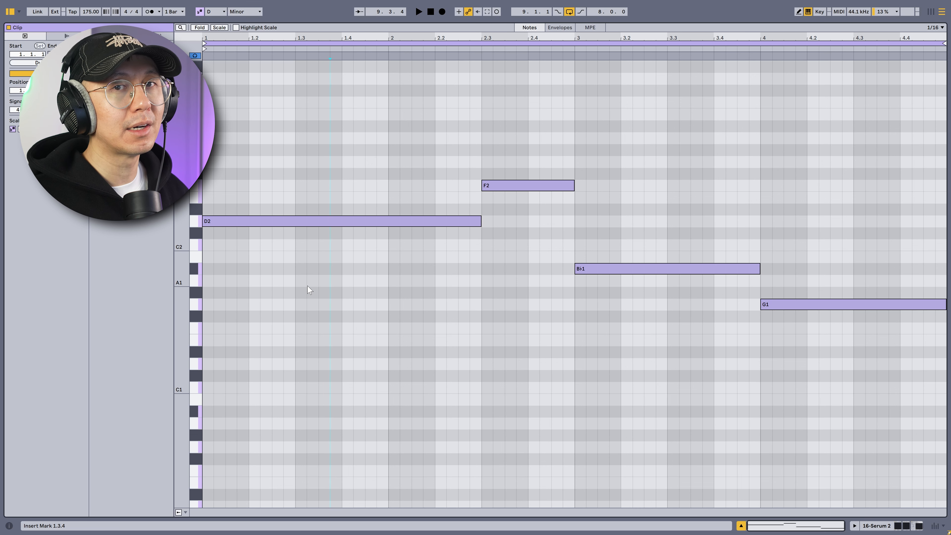
Play the Serum 2 bass notes and the Analog Lab V layer from their MIDI clips.
key(space)
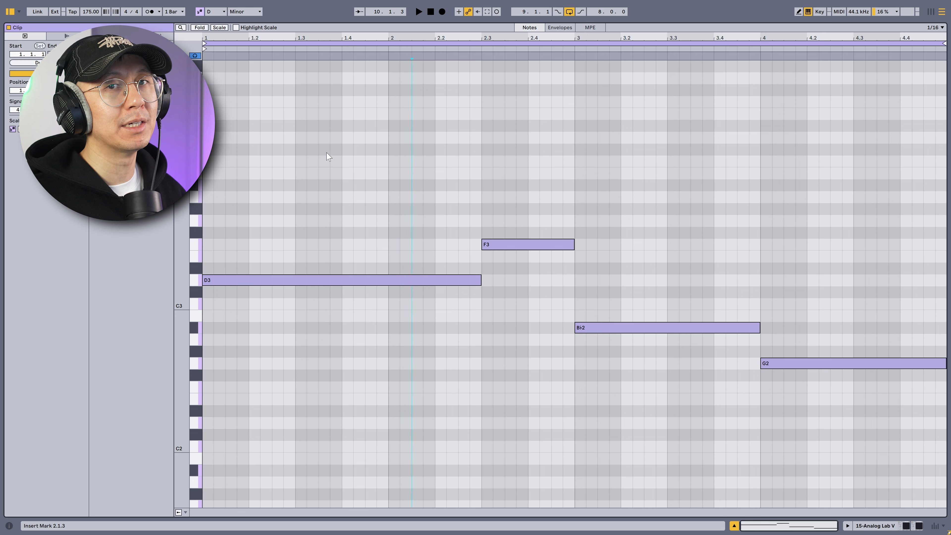
click(327, 156)
key(space)
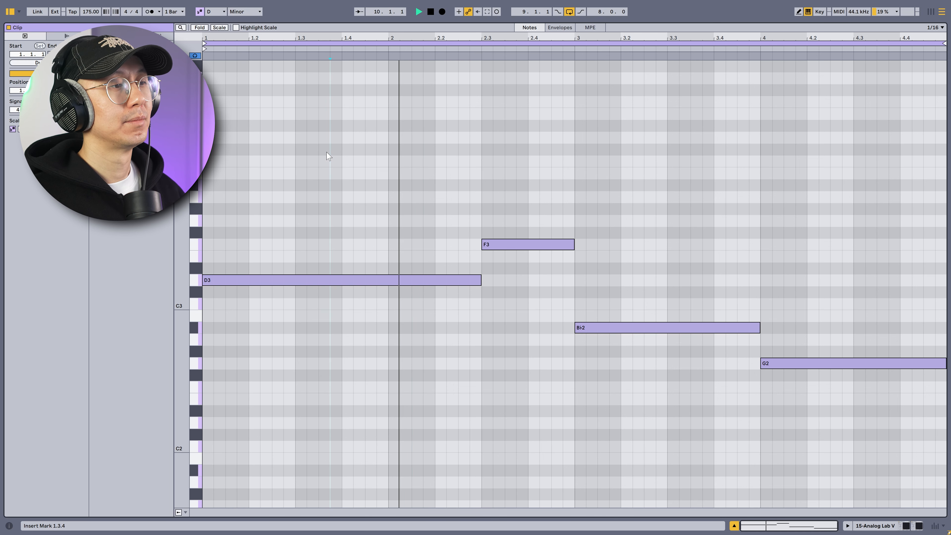
Stop playback and restrict the Analog Lab V clip's piano roll to the notes of the D Minor scale.
key(space)
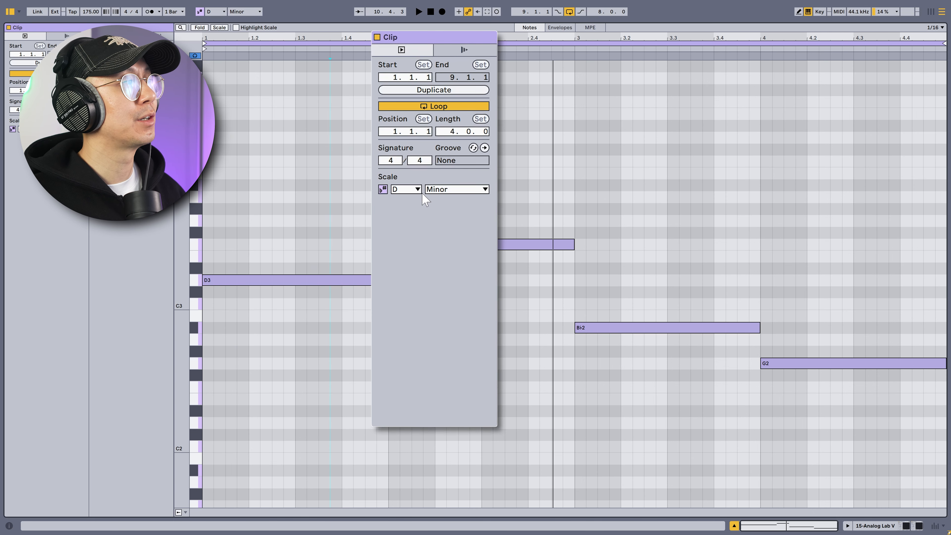
click(28, 128)
click(27, 152)
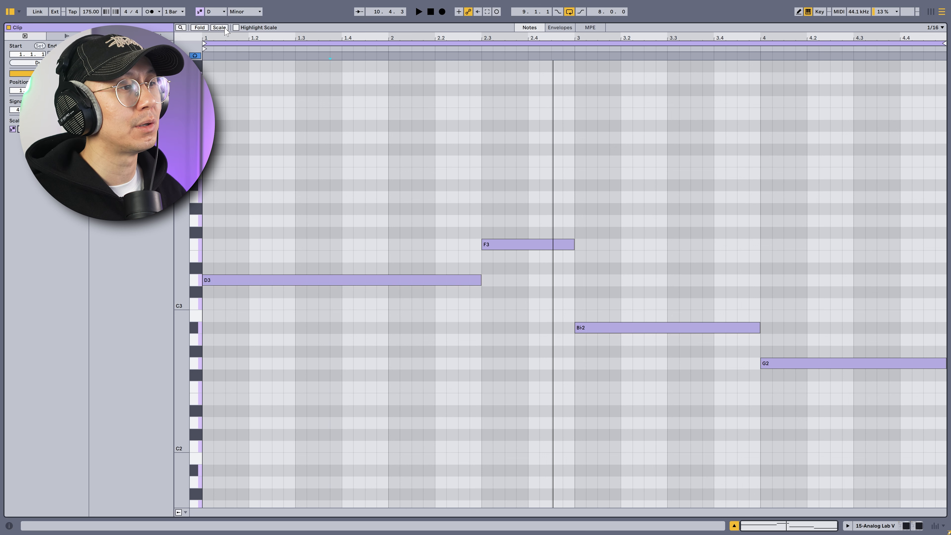
click(225, 29)
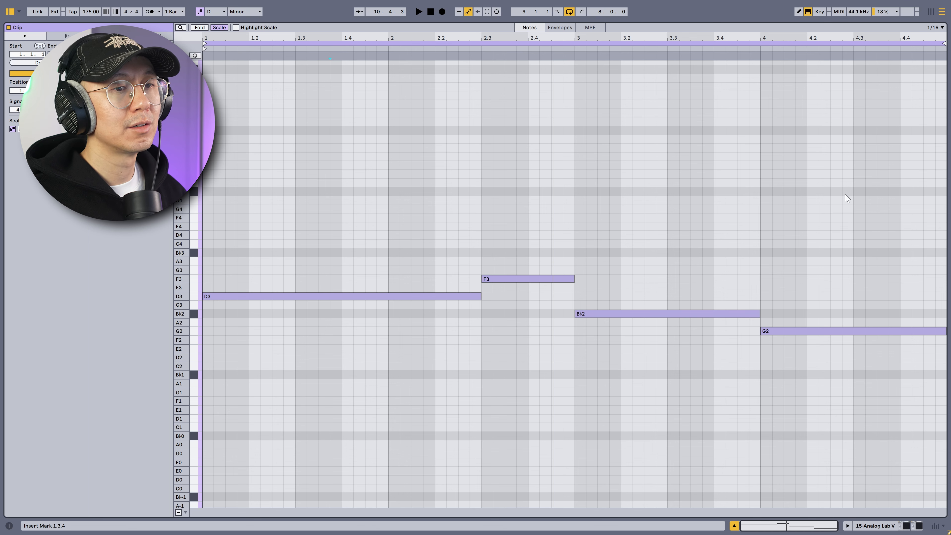
Stack copies of the four root notes at the third, fifth and seventh to form seventh chords, and play them.
drag(878, 201, 164, 360)
drag(233, 296, 231, 266)
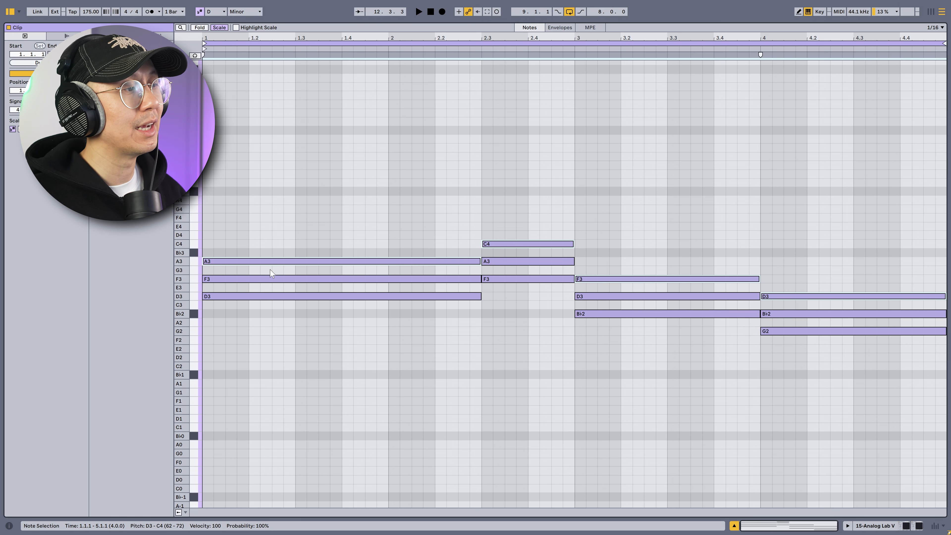
drag(251, 262, 253, 244)
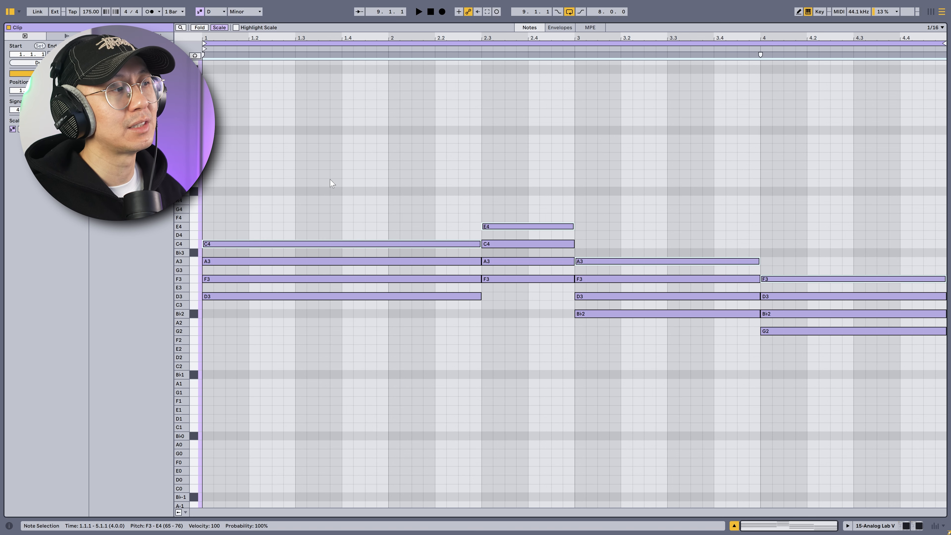
click(354, 159)
key(space)
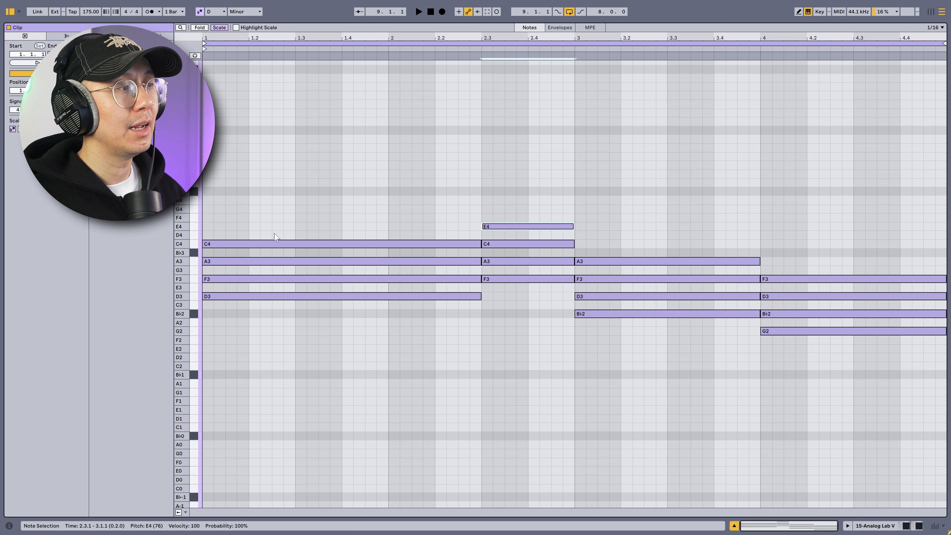
Invert the chords by raising the first chord's D3, the third's B♭2 and D3, and the fourth's G2, B♭2 and D3 an octave, and play them.
click(458, 347)
click(459, 297)
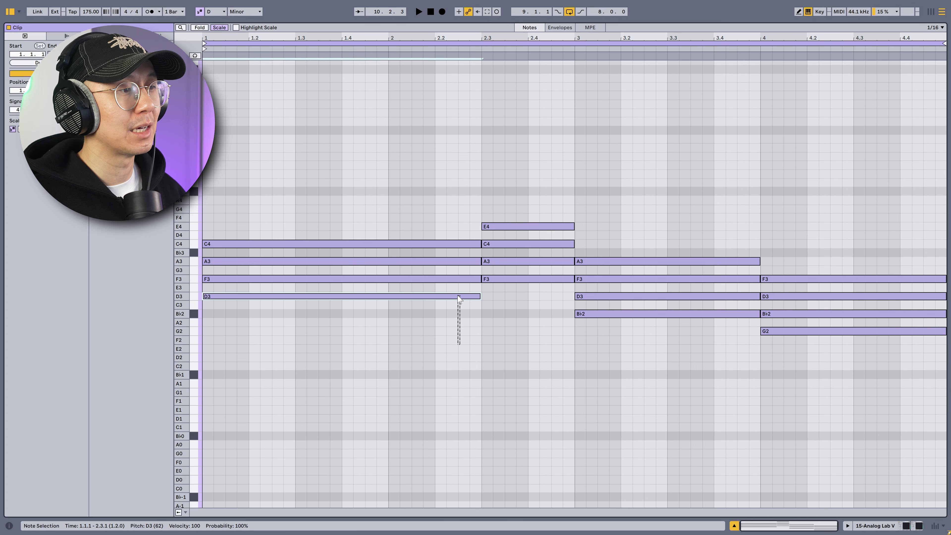
key(shift+Up)
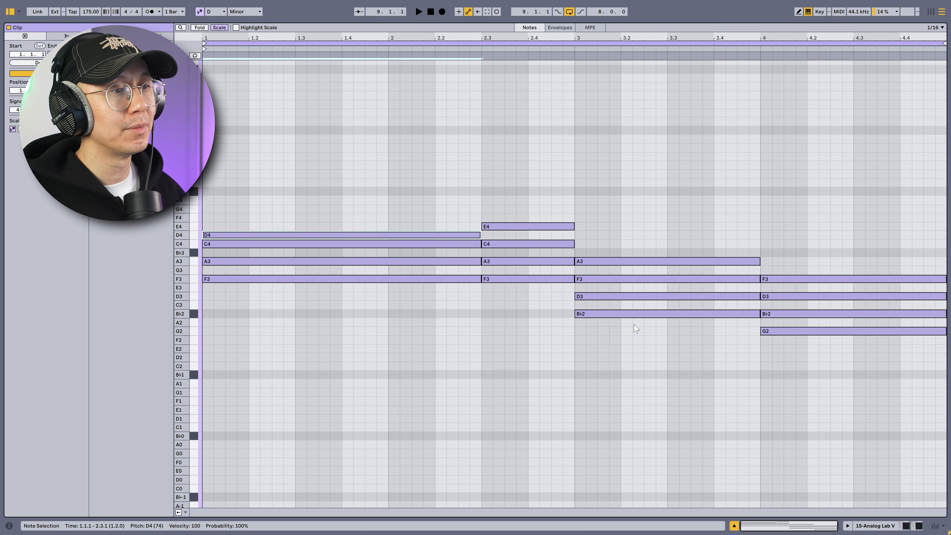
drag(641, 360, 621, 299)
key(shift+Up)
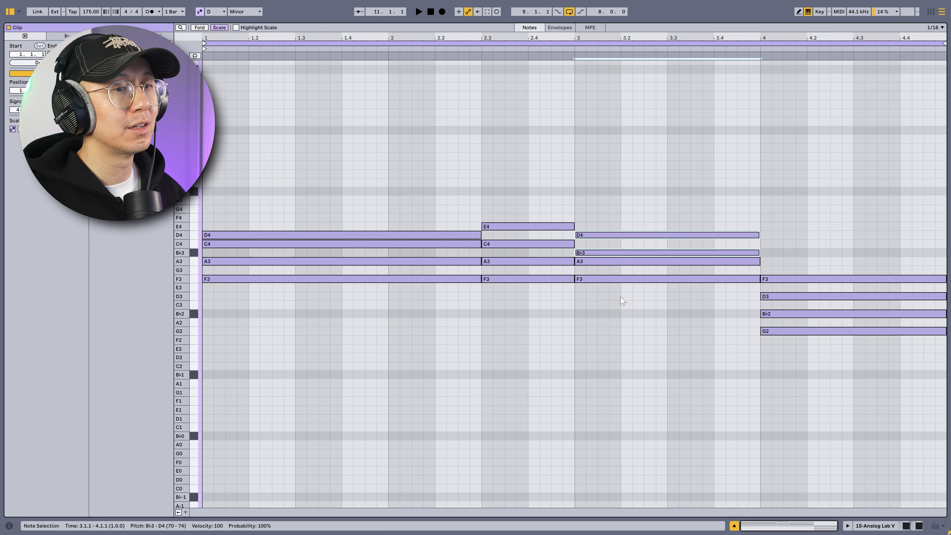
drag(752, 297, 838, 381)
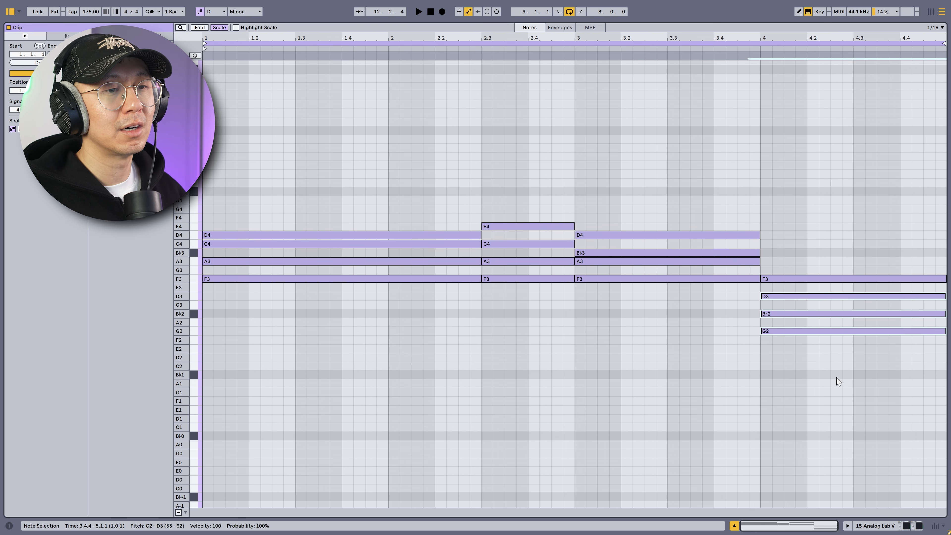
key(shift+Up)
click(322, 369)
key(space)
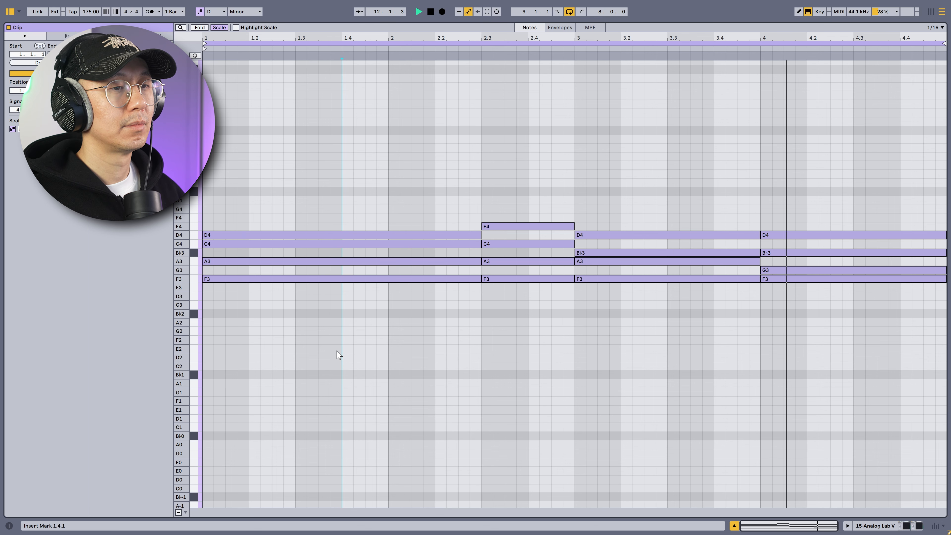
Add the low root notes D2, F2, B♭1 and G1 under the chords from the clip's start and play the result.
click(207, 354)
key(space)
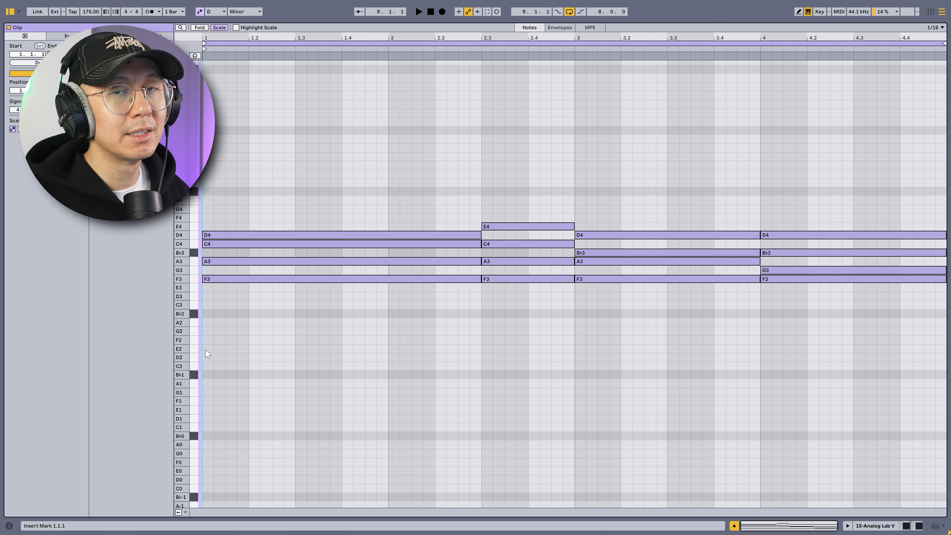
key(ctrl+v)
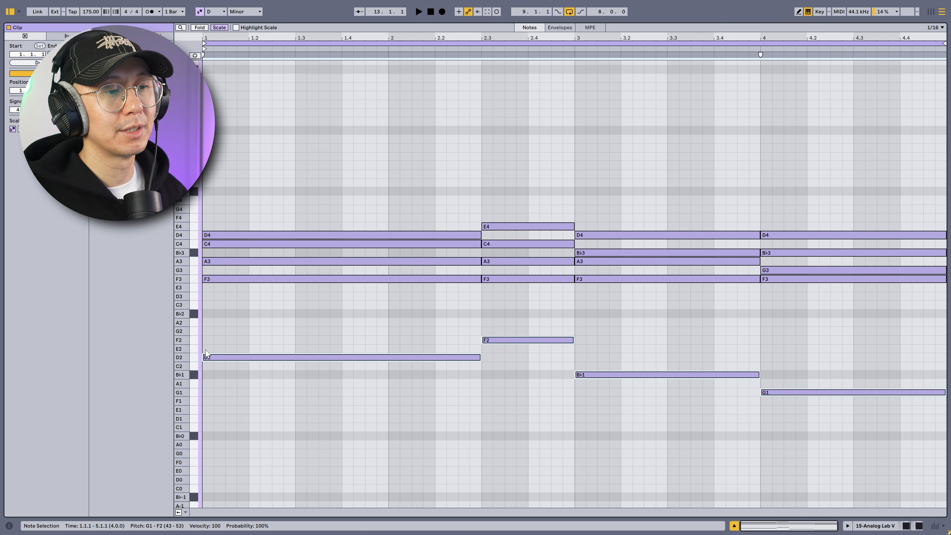
key(space)
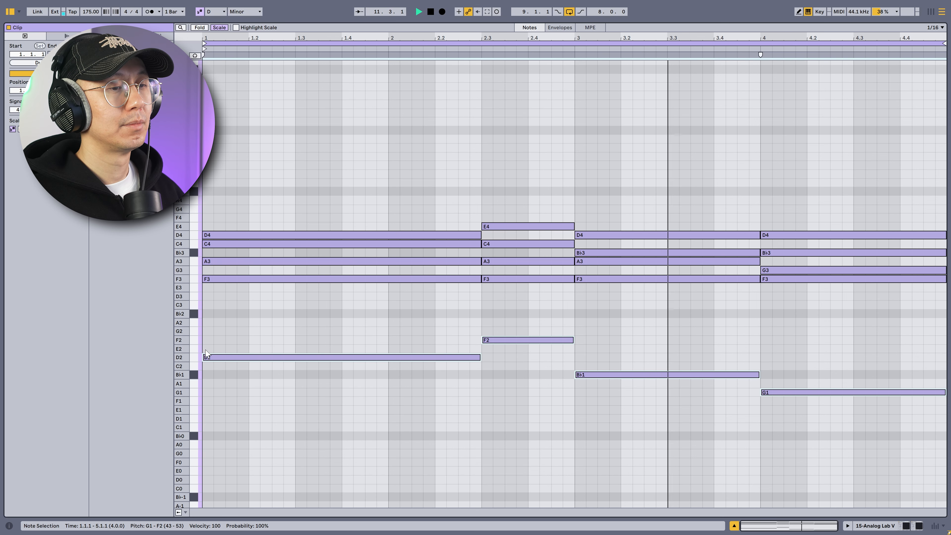
key(space)
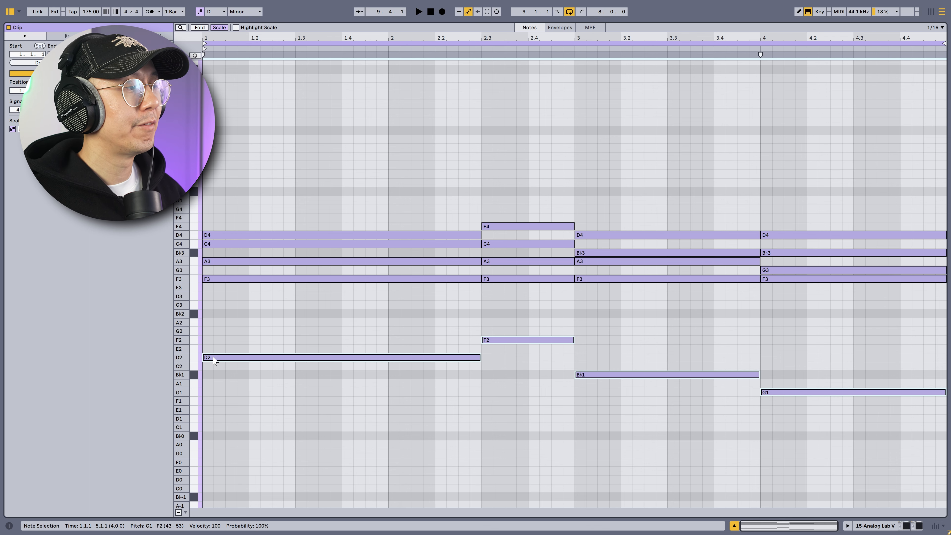
Duplicate the low root notes a fifth higher as A2, C3, F2 and D2, and play the chords with the other layers.
drag(215, 361, 213, 326)
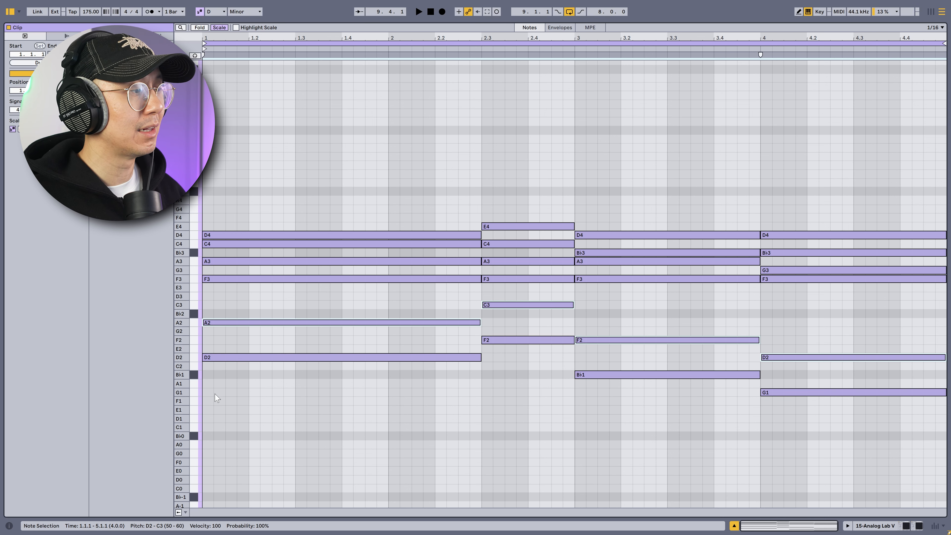
key(space)
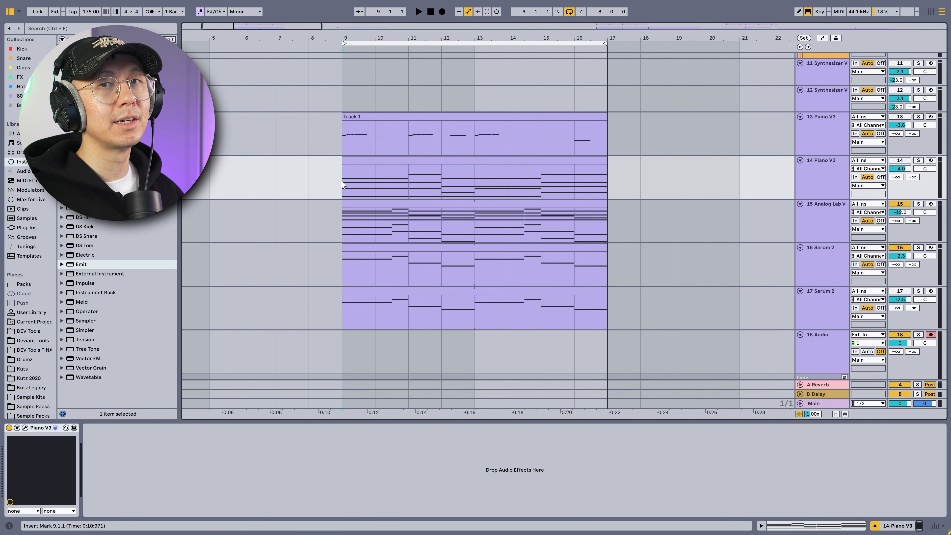
key(space)
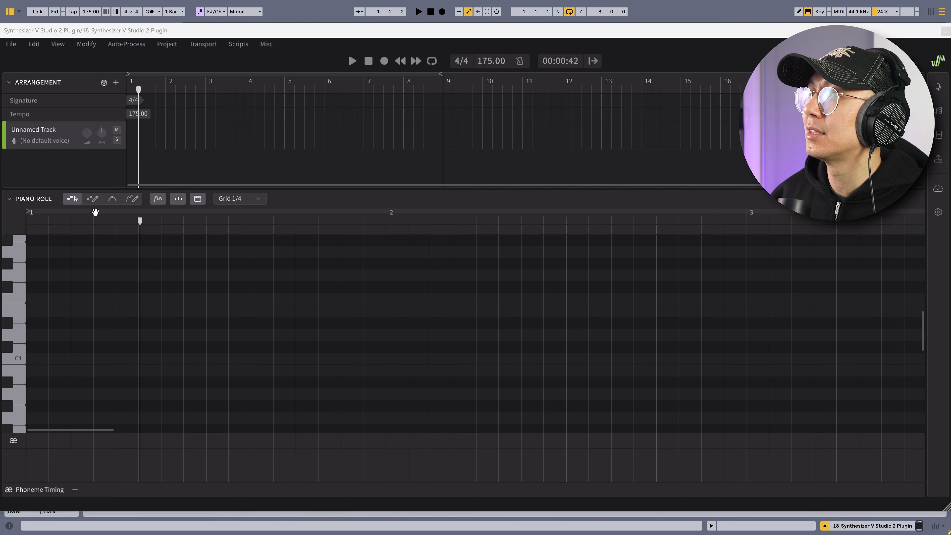
Draw a vocal melody in Synthesizer V with one C4, three short and one longer D4, and two A3 notes, and play it.
click(92, 199)
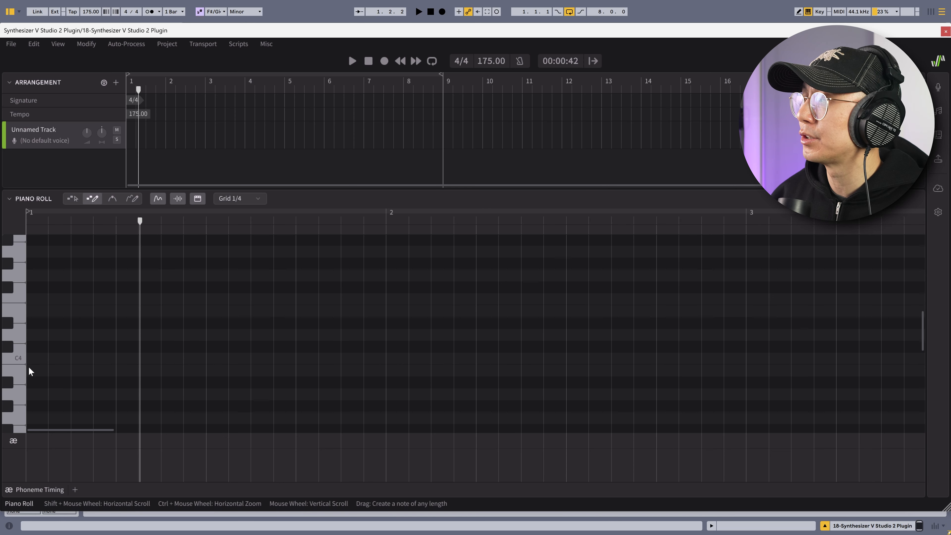
drag(35, 356, 70, 358)
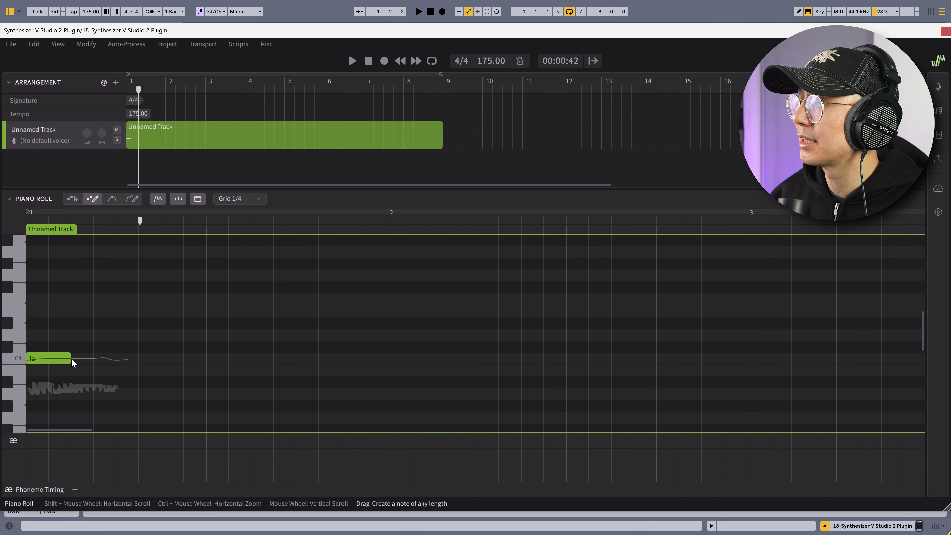
click(94, 335)
click(138, 334)
click(183, 334)
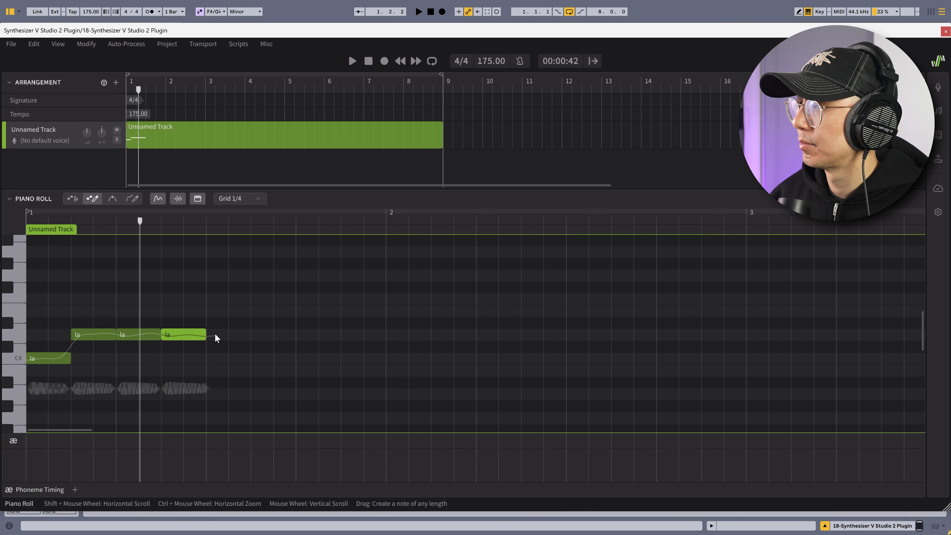
drag(208, 335, 296, 334)
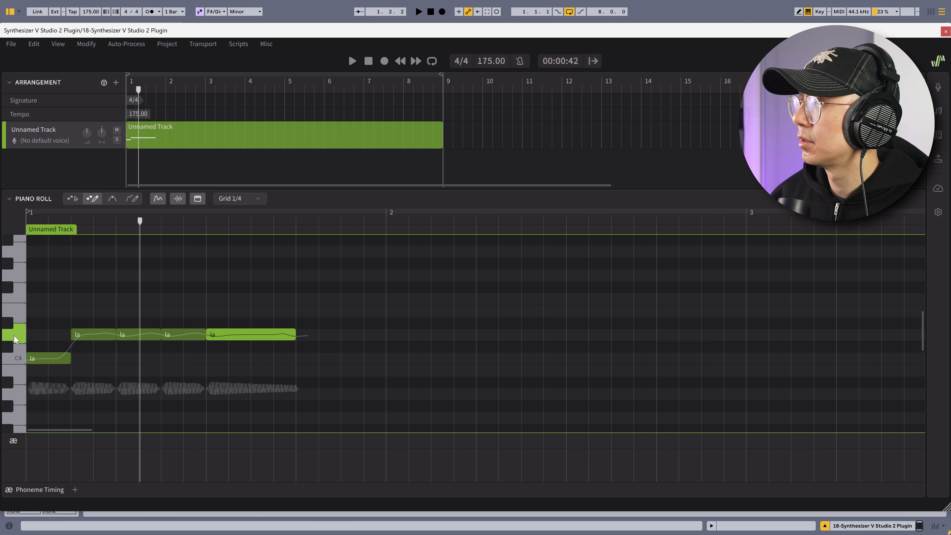
click(21, 390)
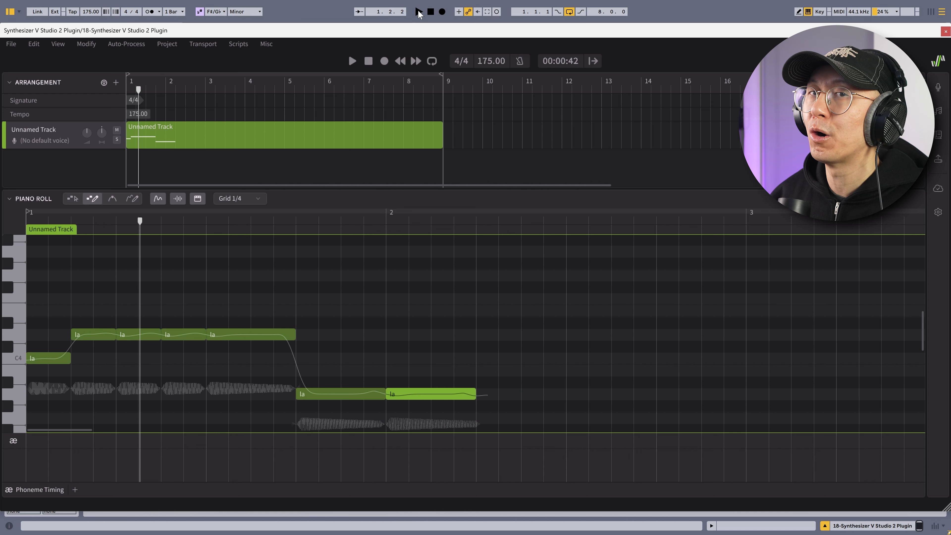
click(419, 13)
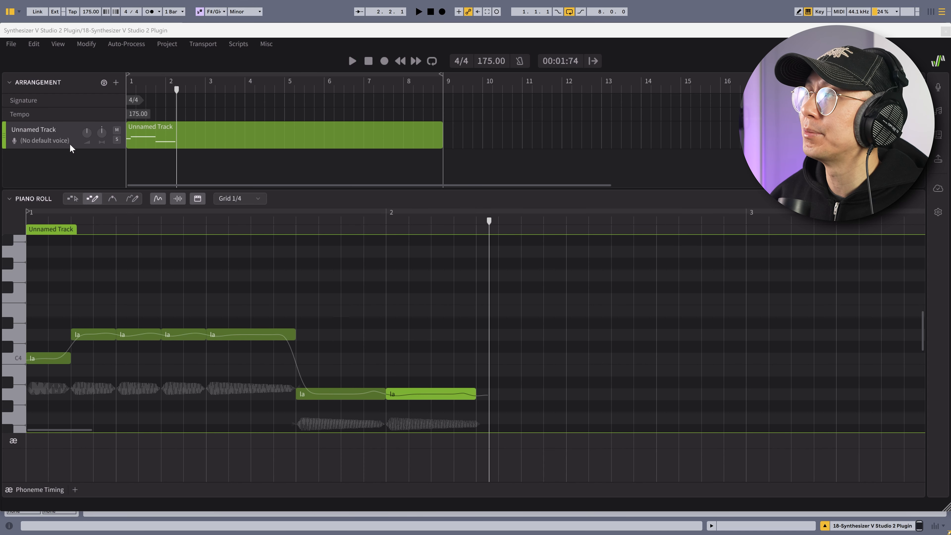
Load the Hayden 2 voice on the vocal track and play the melody.
click(61, 140)
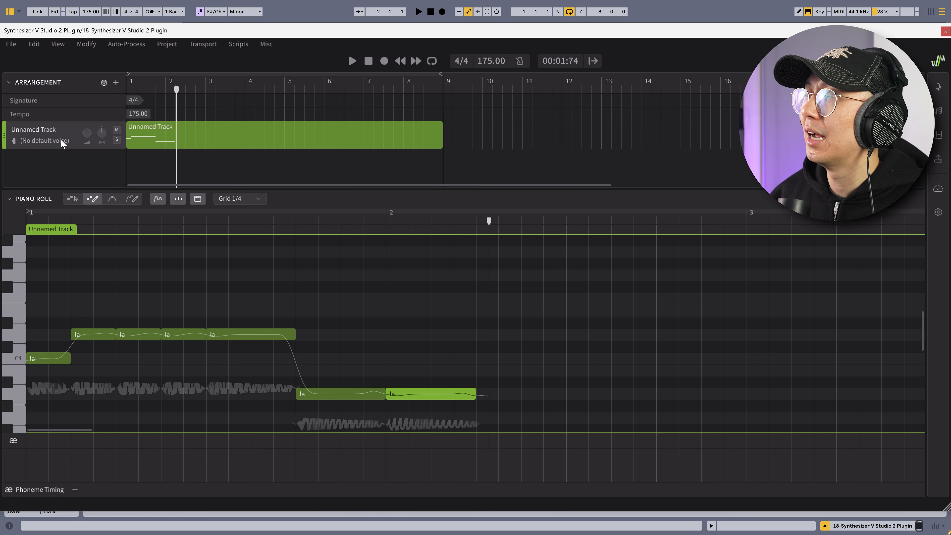
click(61, 140)
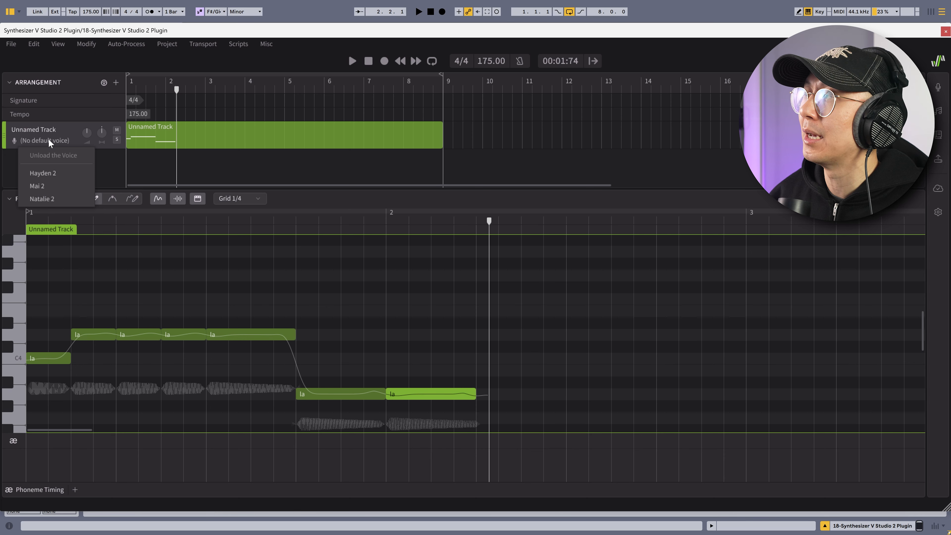
click(949, 264)
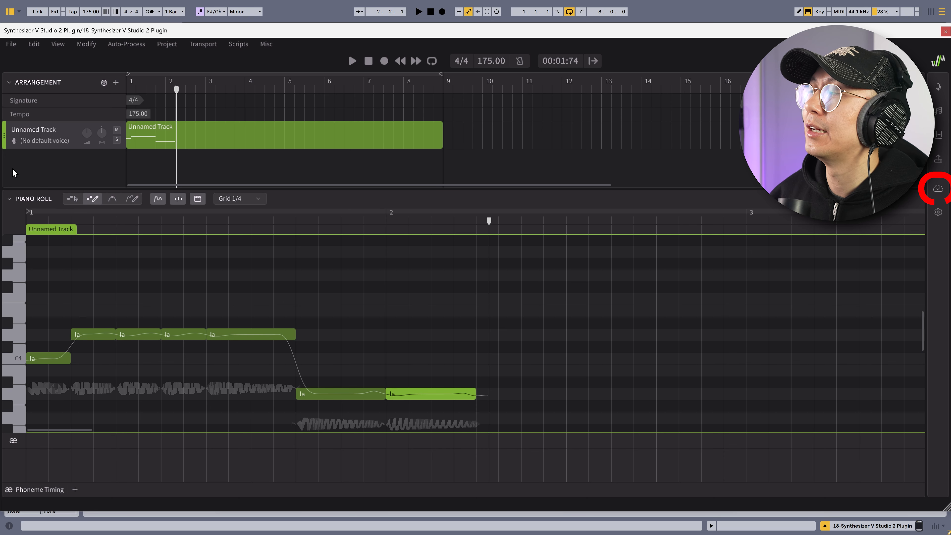
click(45, 140)
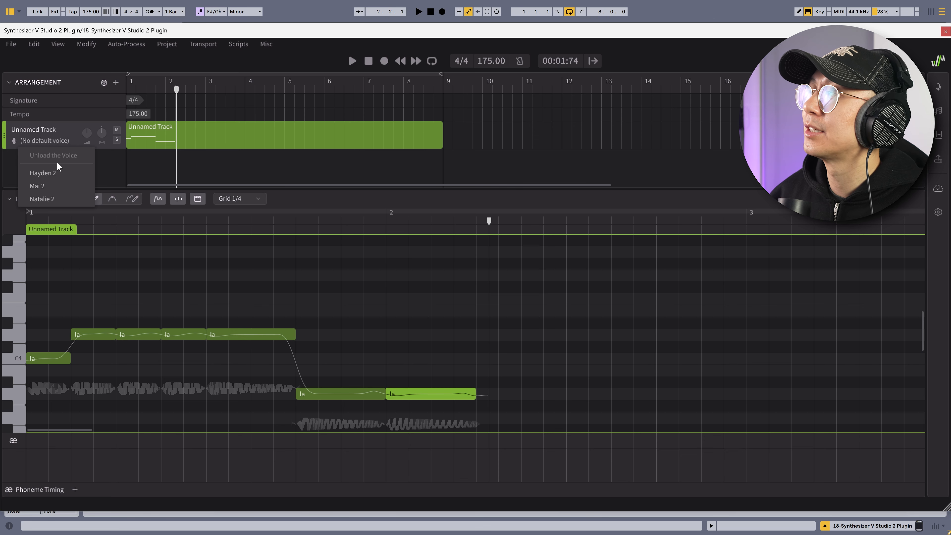
click(60, 173)
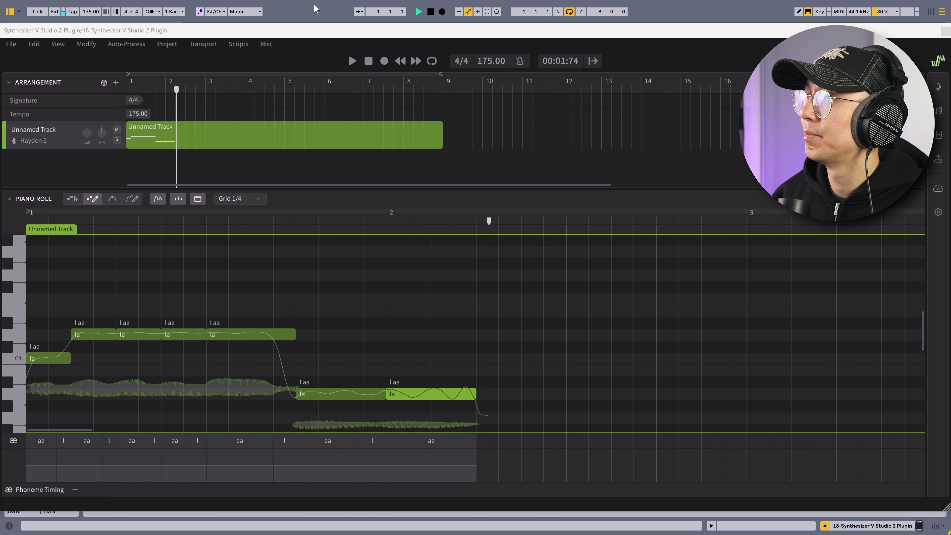
key(space)
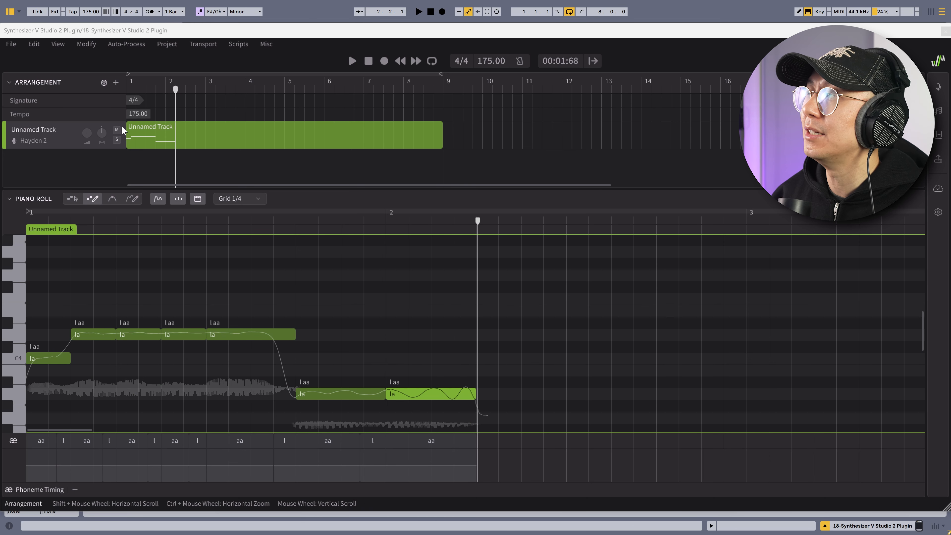
Change the vocal track's voice to Mai 2 and play the melody.
click(40, 140)
click(51, 186)
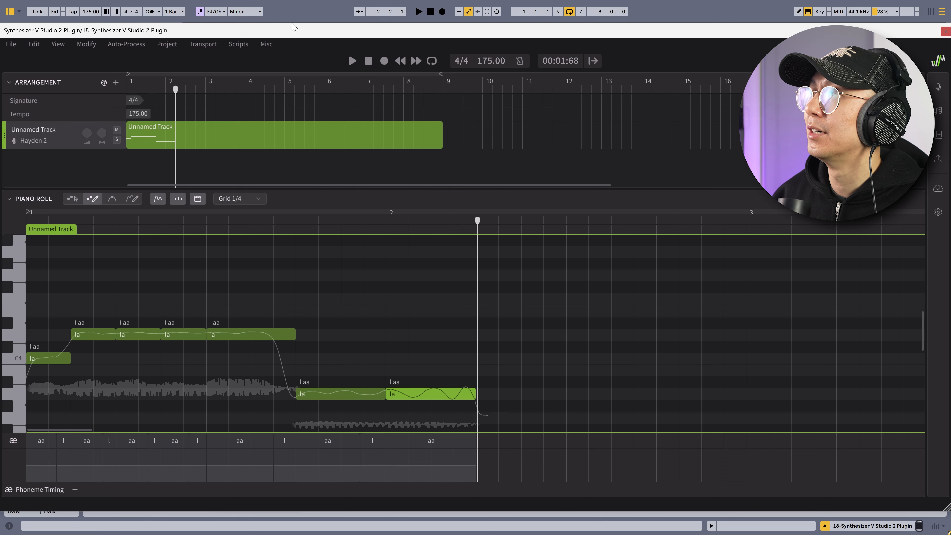
key(space)
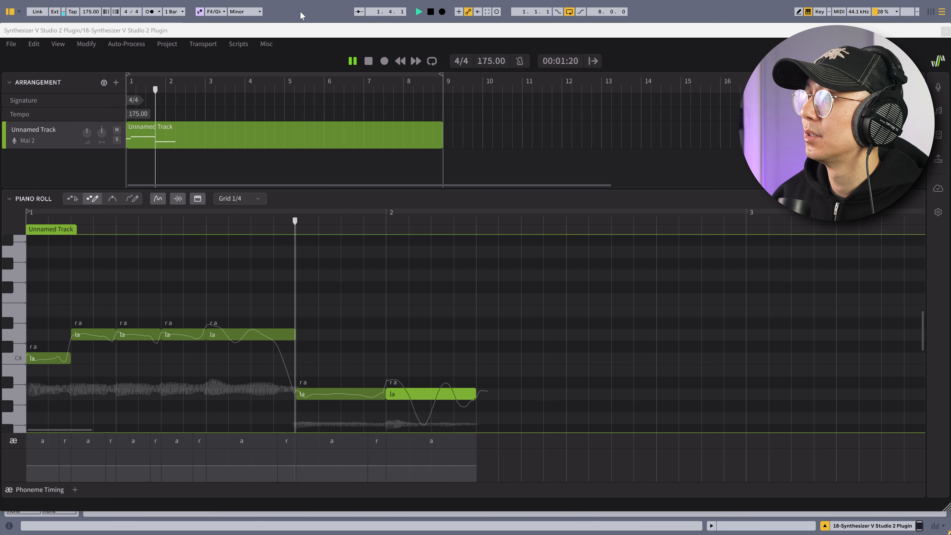
key(space)
Switch the vocal track's voice to Natalie 2, play the melody and select the first A3 note in the bar 5 phrase.
click(35, 143)
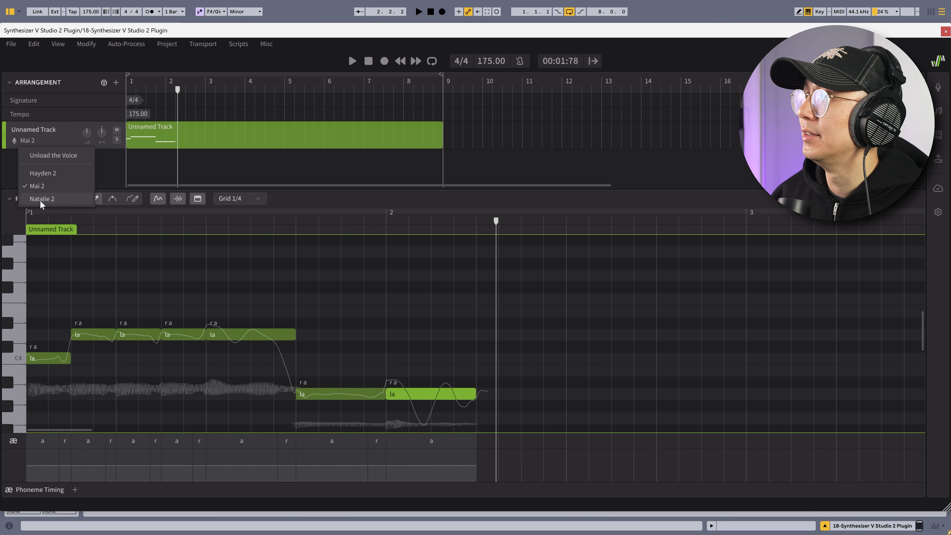
click(40, 199)
key(space)
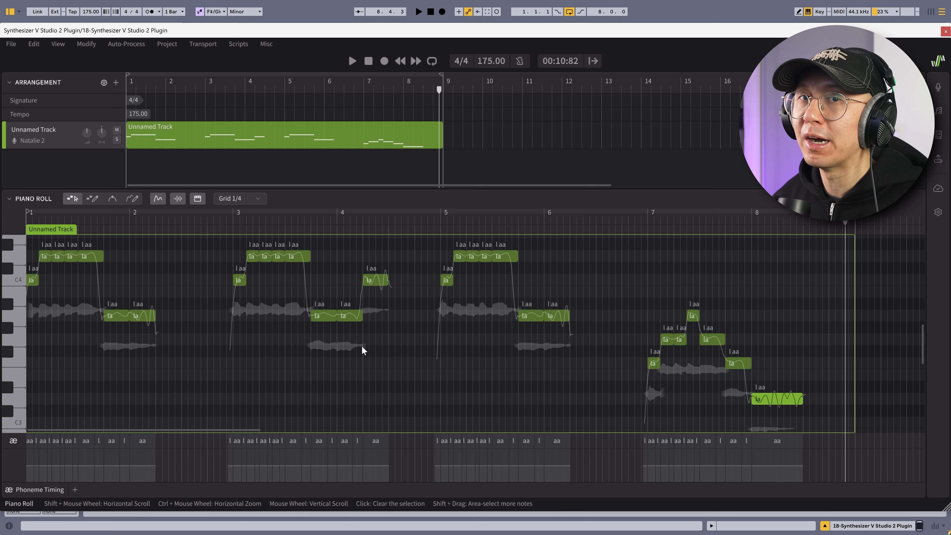
click(530, 316)
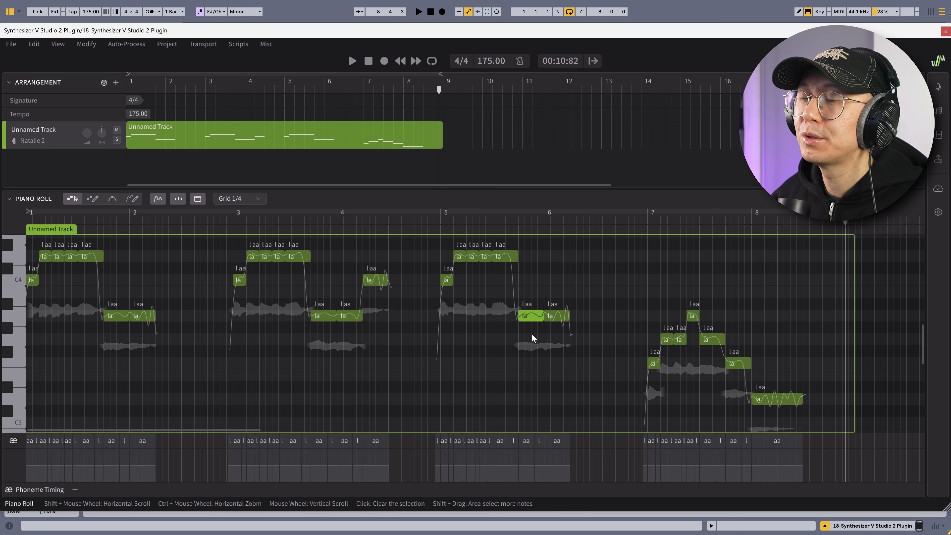
Try shifting the last A3 note of the bar 5 phrase later, undo the move and play the melody.
drag(556, 316, 573, 316)
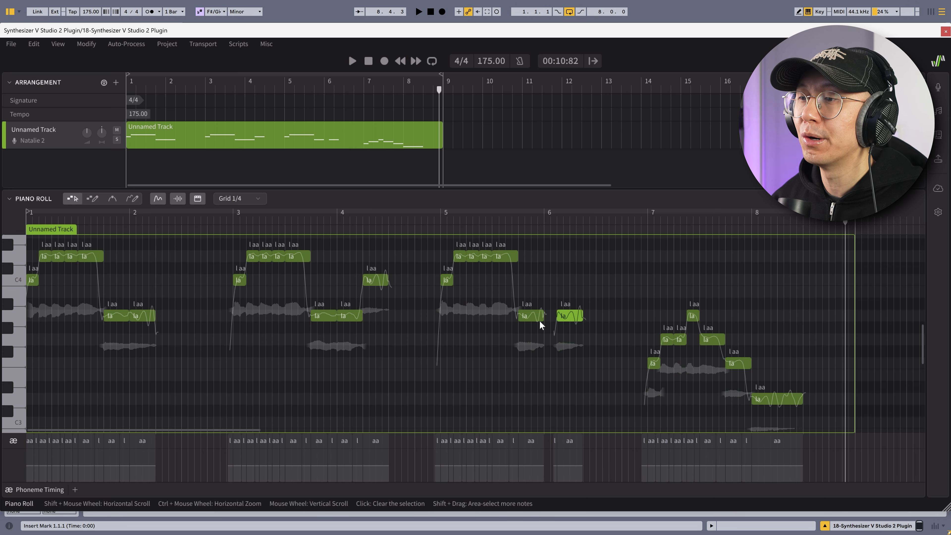
key(ctrl+z)
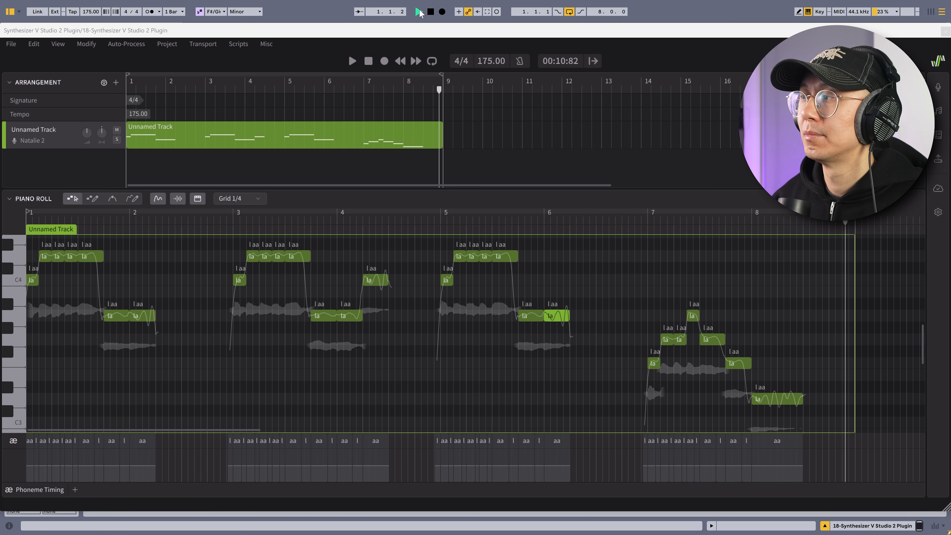
click(419, 12)
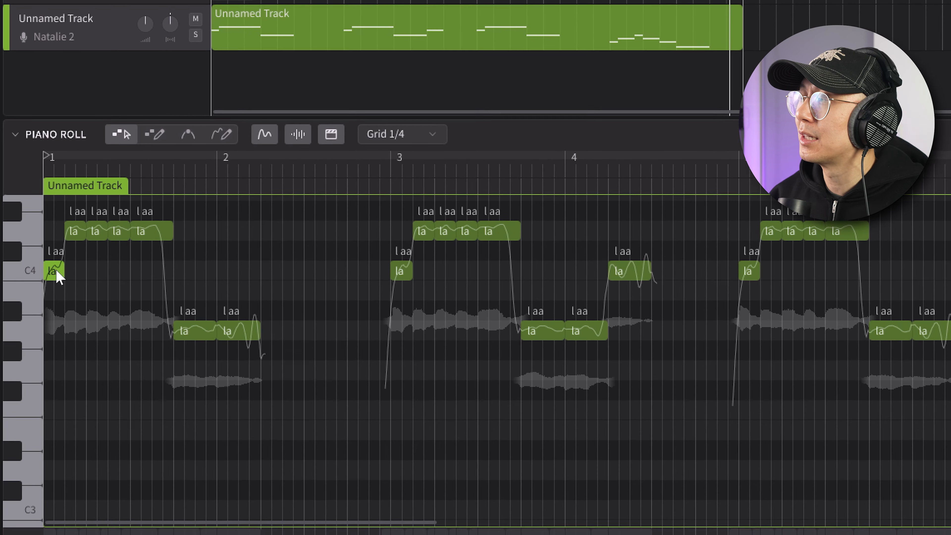
Enter the lyrics "tell me if i'm on your mind" on the bar 1 phrase, one word per note, and play it.
double_click(32, 280)
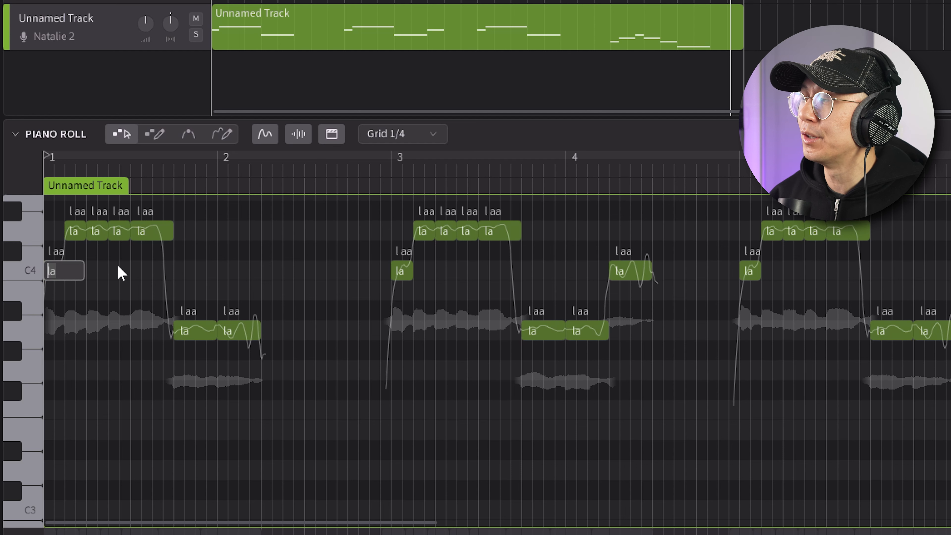
text(te)
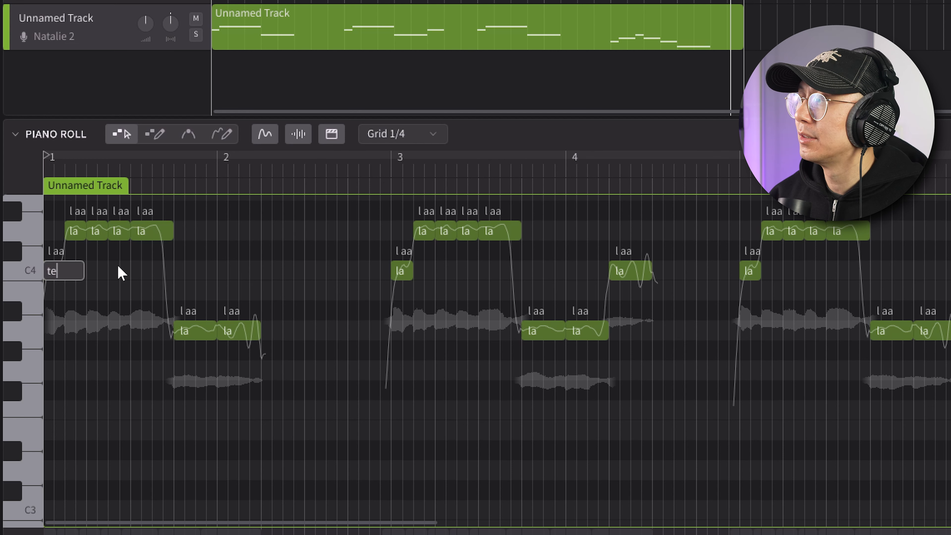
text(ll)
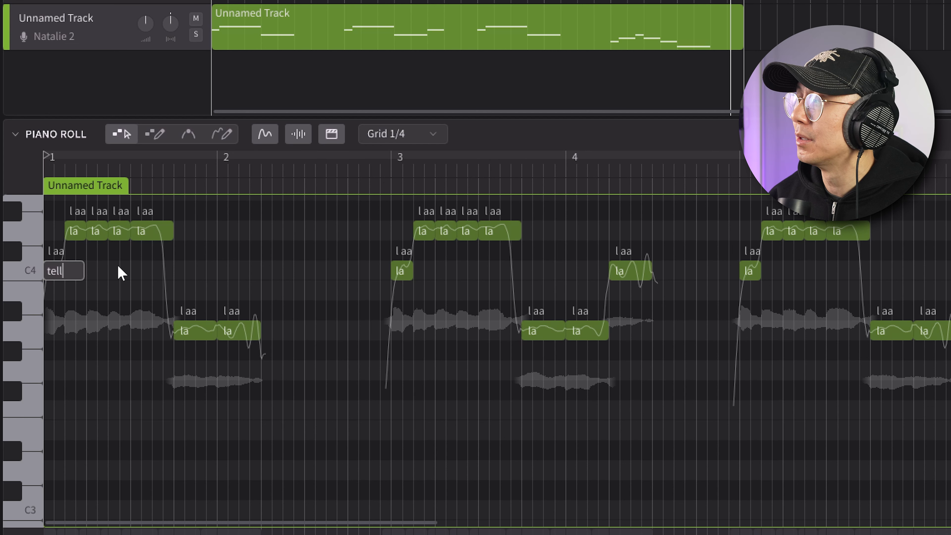
key(Tab)
text(me)
key(Tab)
text(if)
key(Tab)
text(i'm)
key(Tab)
text(on)
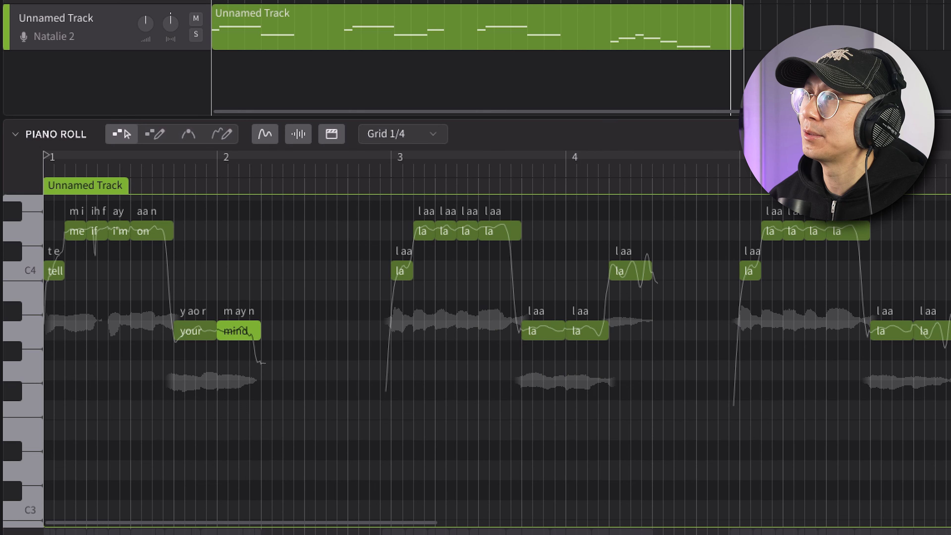
key(space)
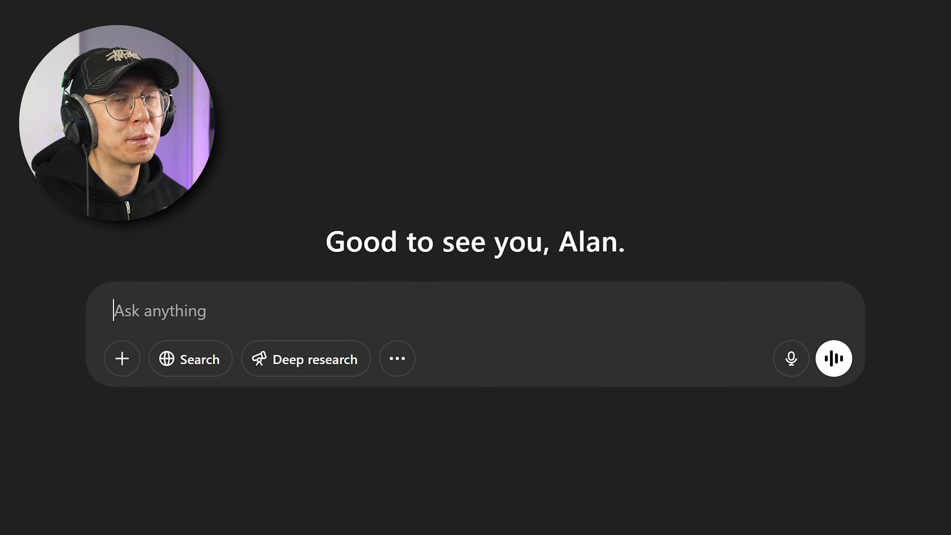
Switch to ChatGPT and begin a prompt with "Let's try a new song, the vibe is sensual and euphoric".
text(Let's try a n)
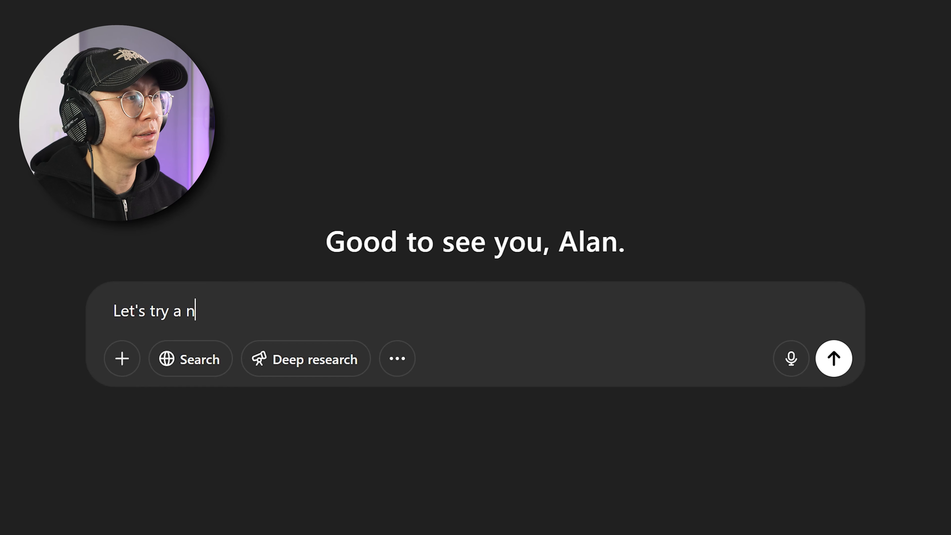
text(ew song, the vibe is )
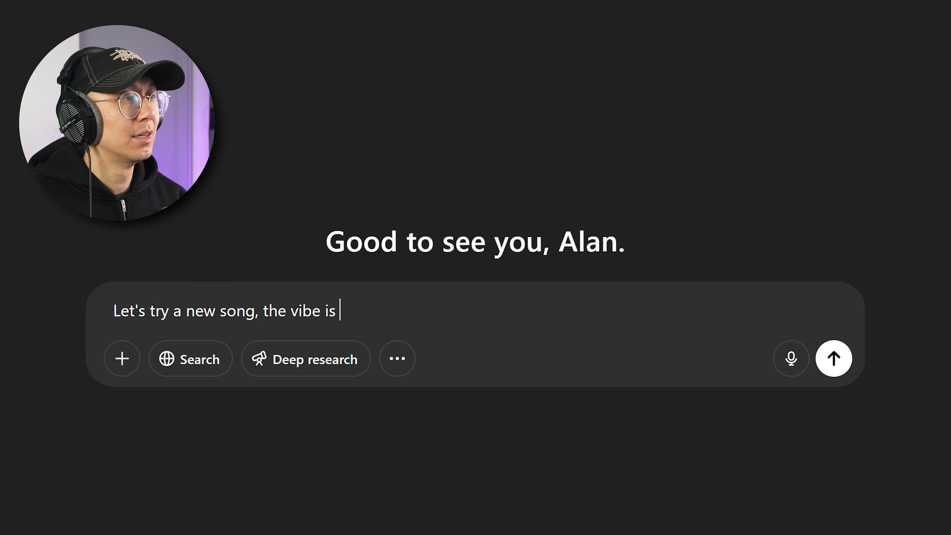
text(sensual and eupo)
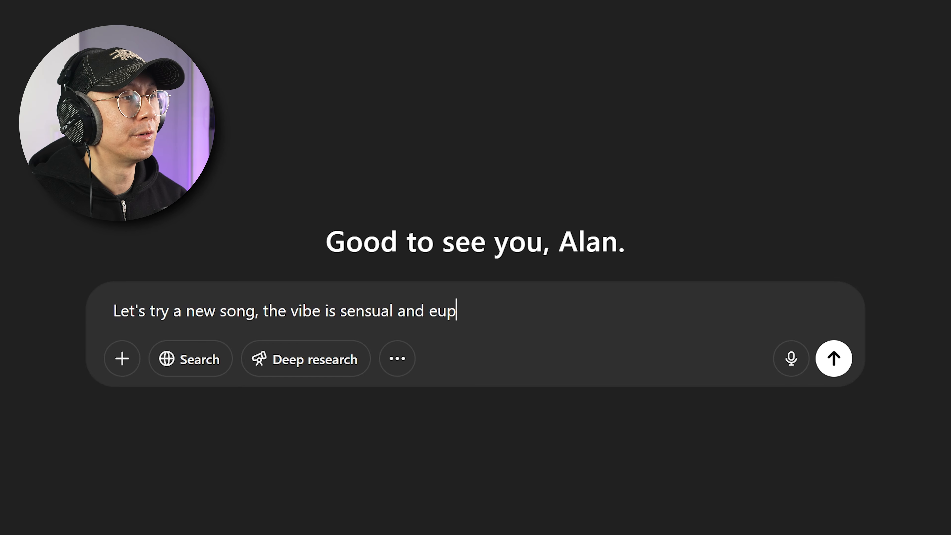
key(BackSpace)
text(horic)
Add "first line" and the lyric "tell me if I'm on your mind" to the prompt as separate paragraphs.
key(shift+Return)
key(shift+Return)
text(first line)
key(shift+Return)
key(shift+Return)
text("tel)
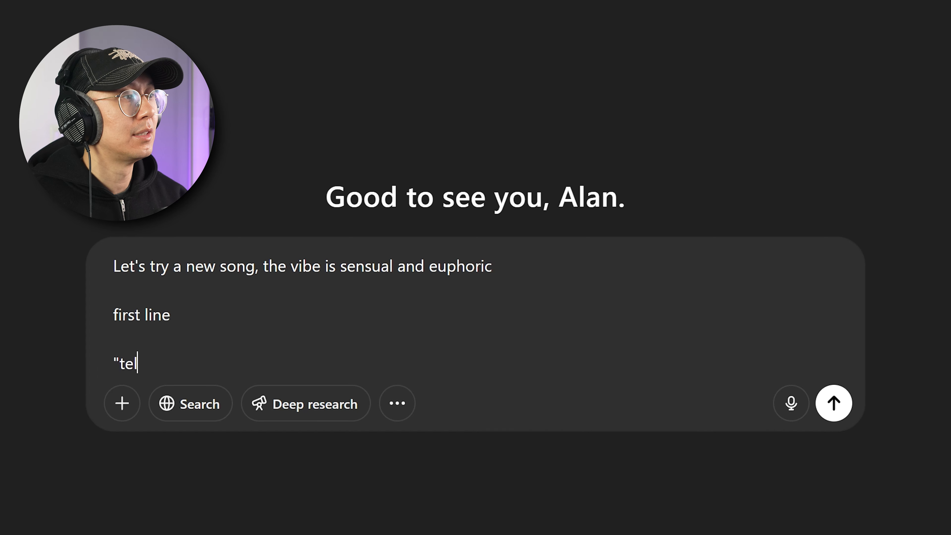
text(l me if I'm on yo)
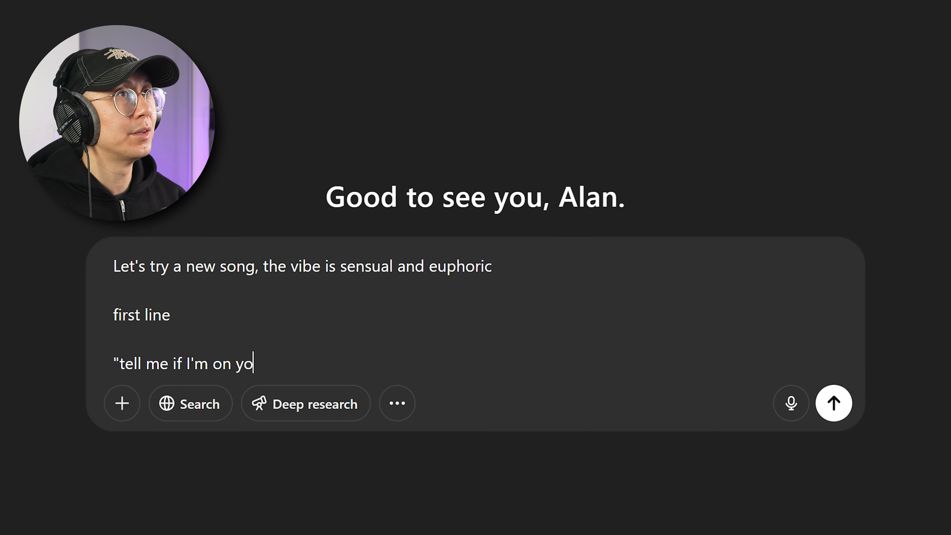
text(ur mind")
Finish the prompt with a new paragraph "follow the next line with the same cadence" and send it.
key(shift+Return)
key(shift+Return)
text(follow t)
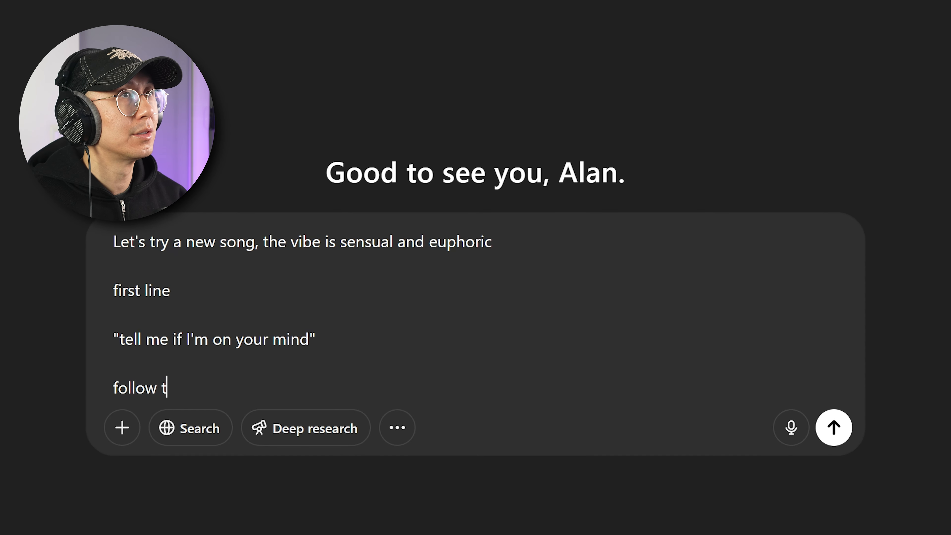
text(he next line wit)
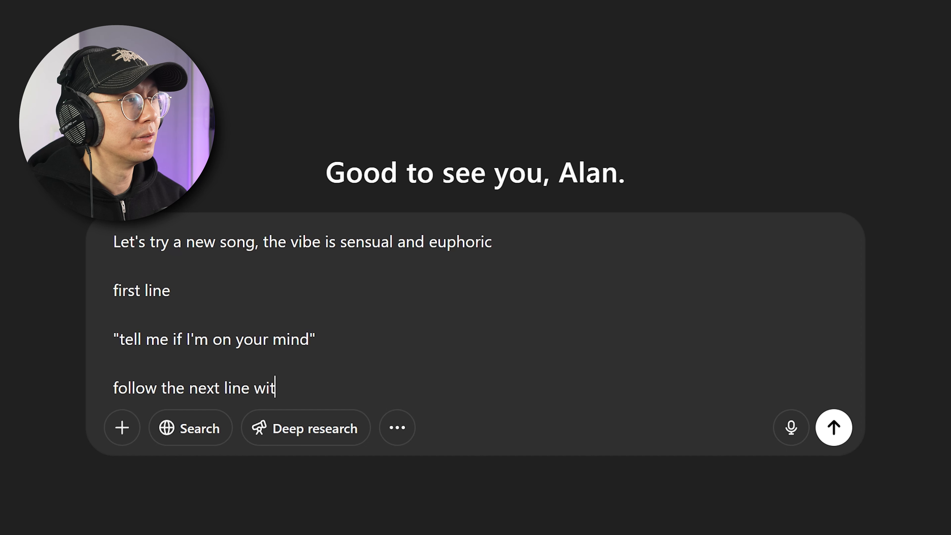
text(h the same cad)
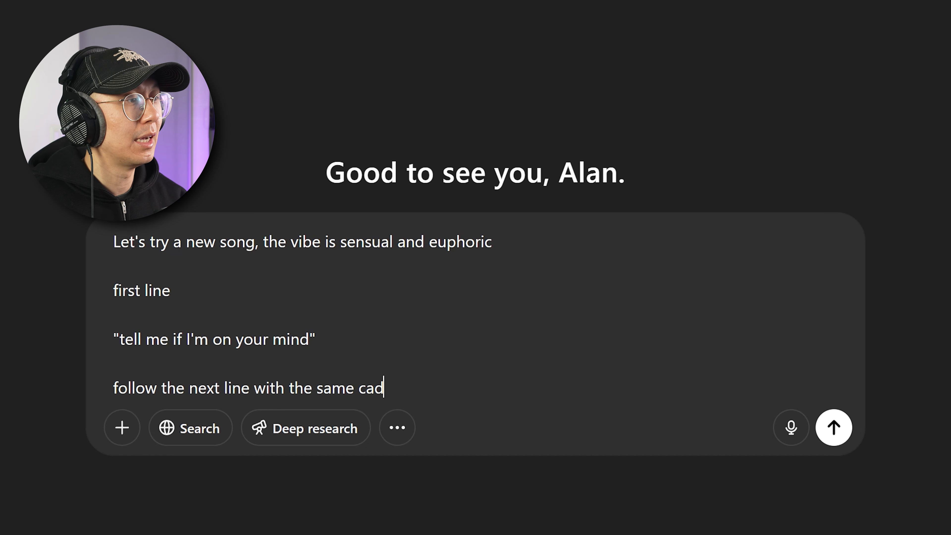
text(ence)
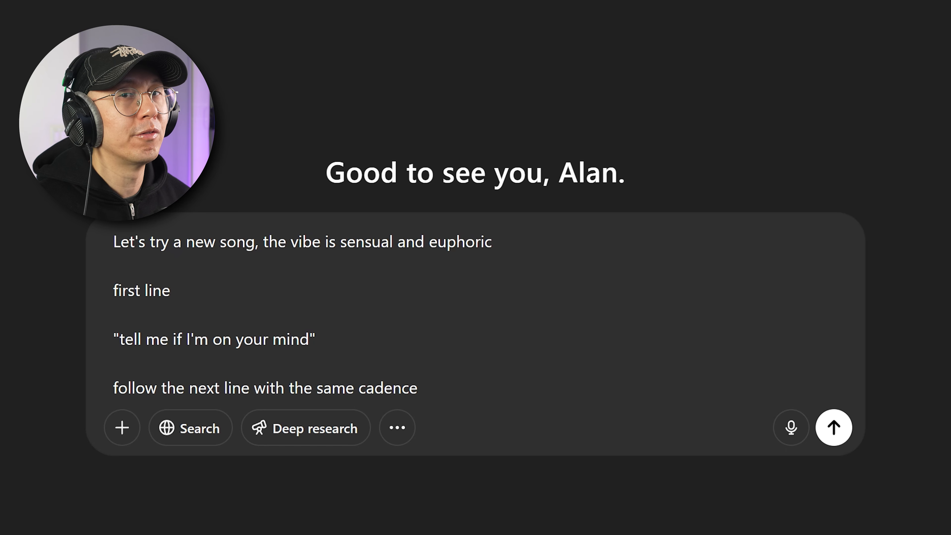
click(833, 427)
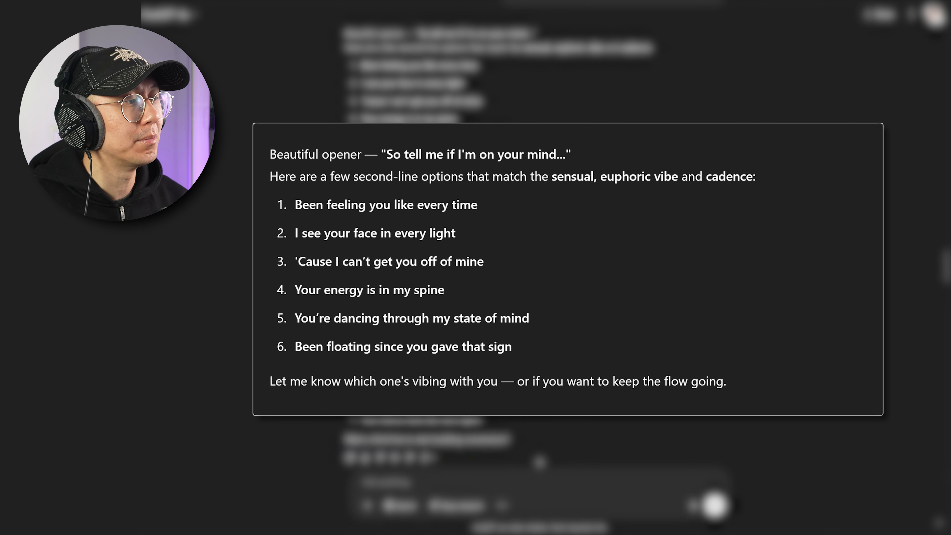
Pick "drifting through another time" from the suggested lines and ask for the next line in the same cadence.
drag(327, 224, 516, 227)
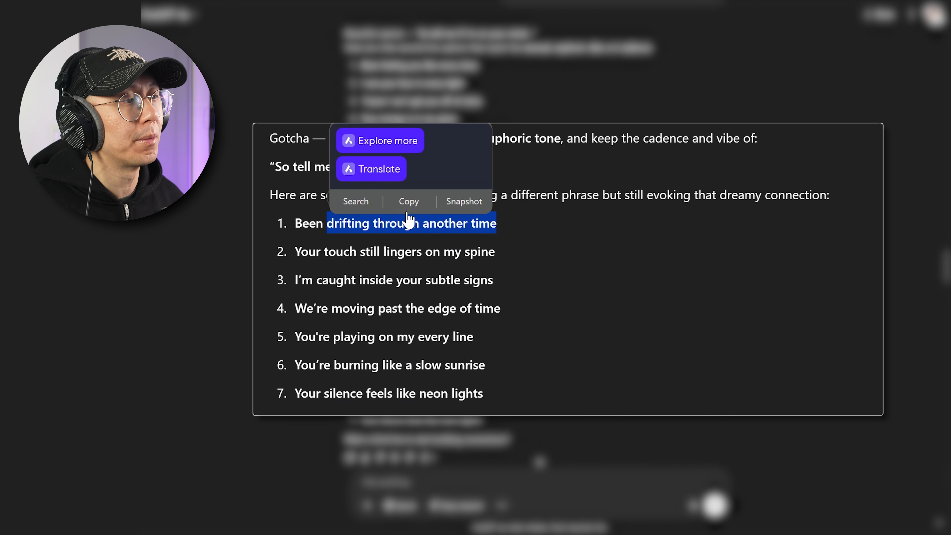
click(554, 236)
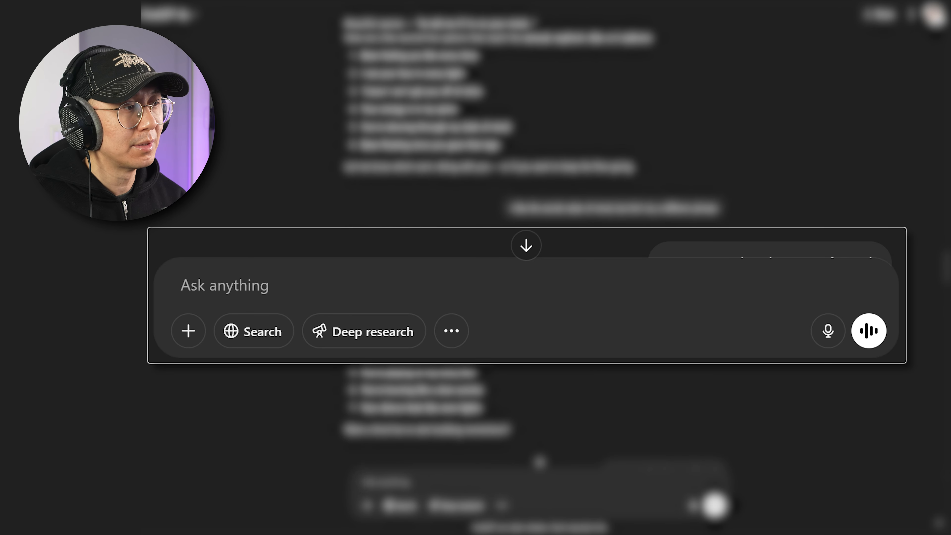
text(let's choose #1, now write the next line, same cadence...)
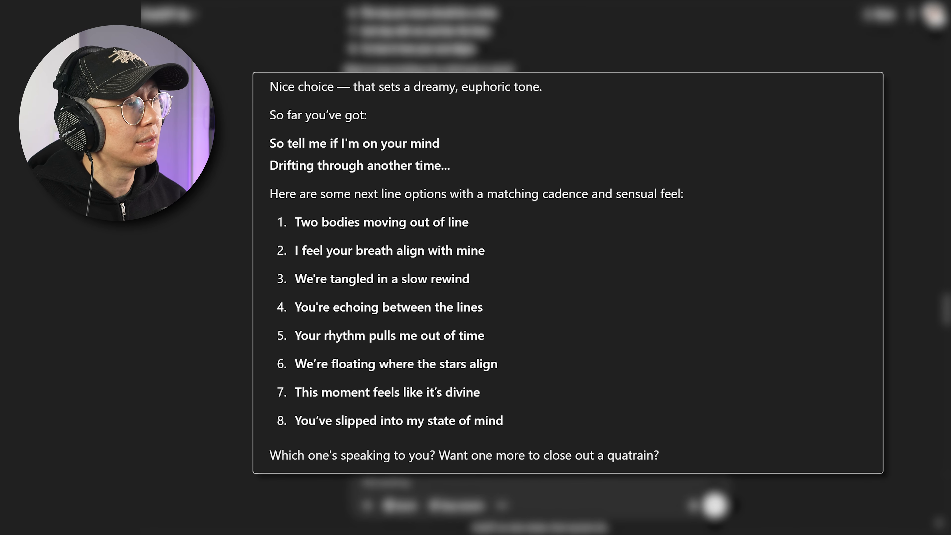
Choose "echoing between the lines", request the next line in the same cadence, and highlight the suggestion "moving past the edge of time".
drag(334, 307, 498, 309)
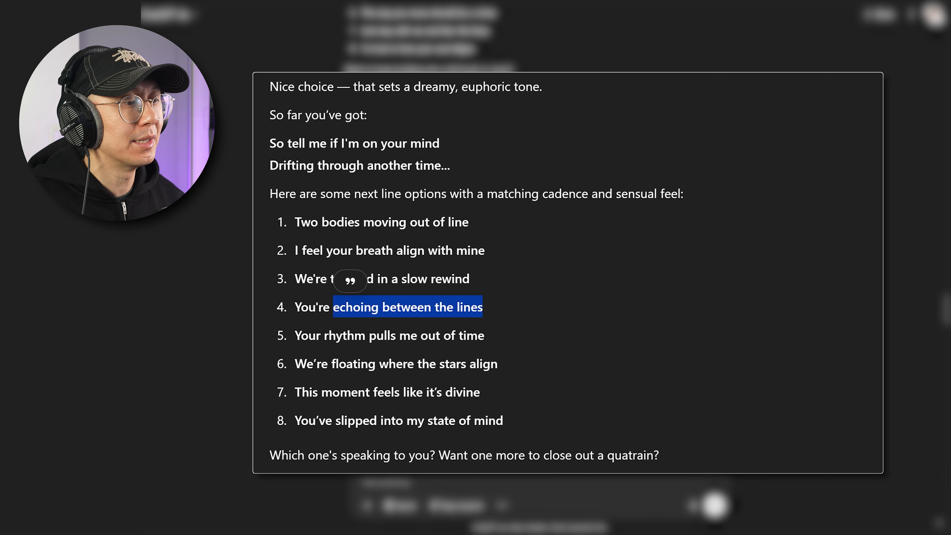
click(362, 483)
text(i've chose "echoing between the lines" give me the le)
text(xt line, same cadence)
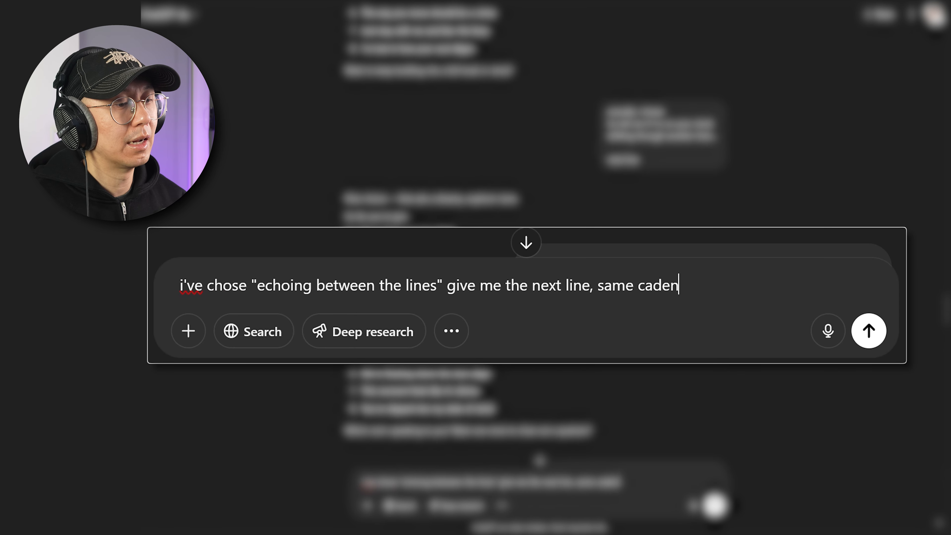
click(871, 330)
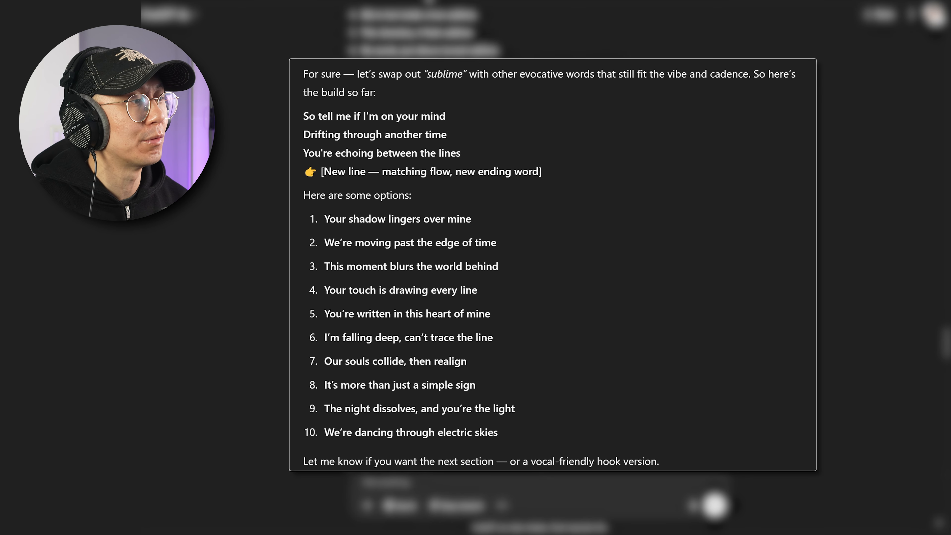
drag(356, 243, 518, 250)
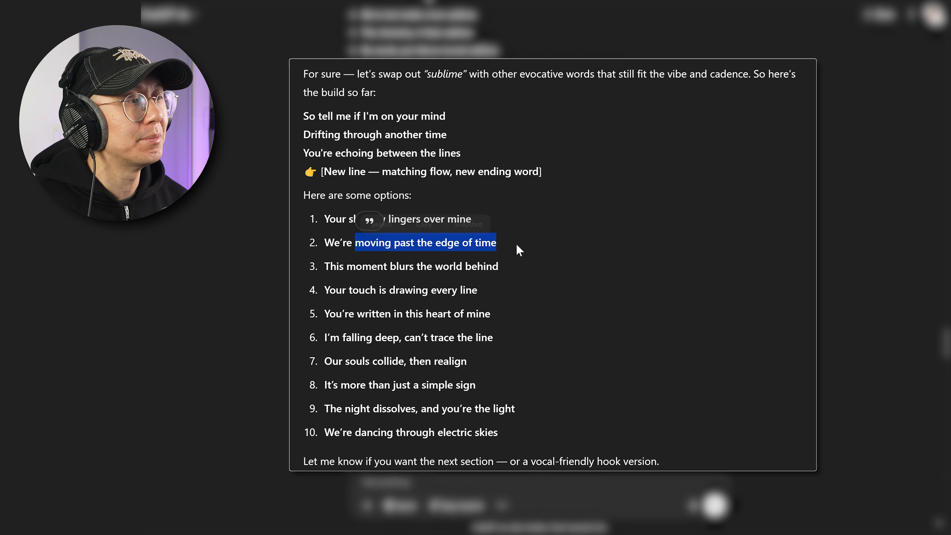
click(517, 246)
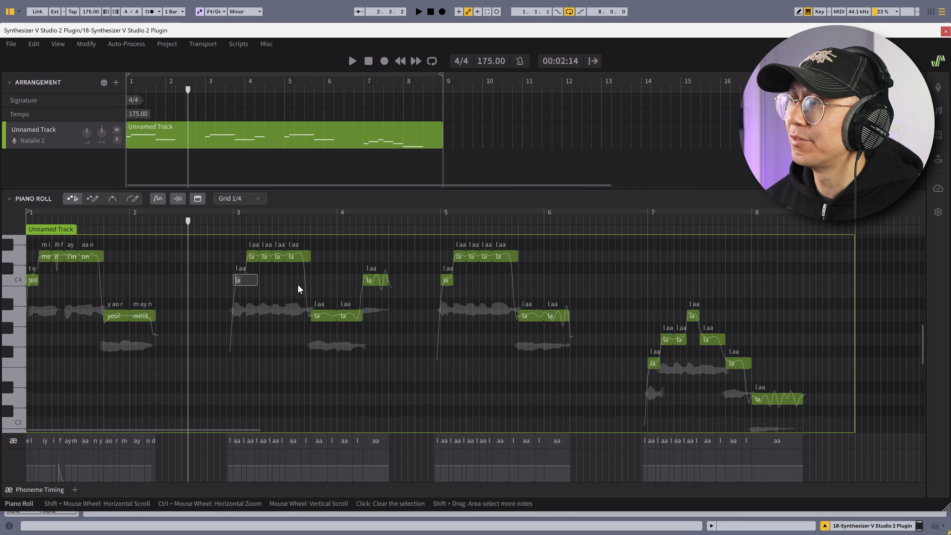
Switch to Synthesizer V and split "drifting" over the first two notes of the bar 3 phrase, using + on the second.
text(drif)
text(t)
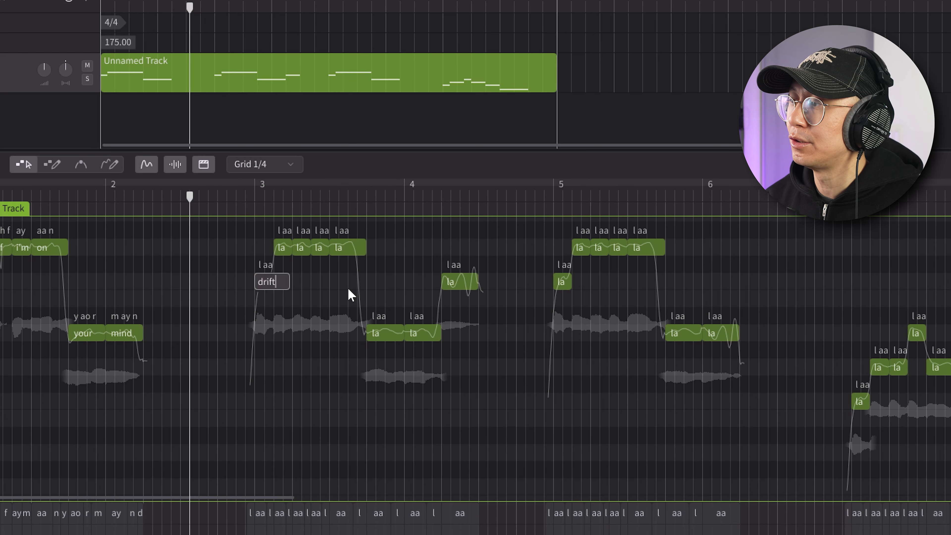
text(ing)
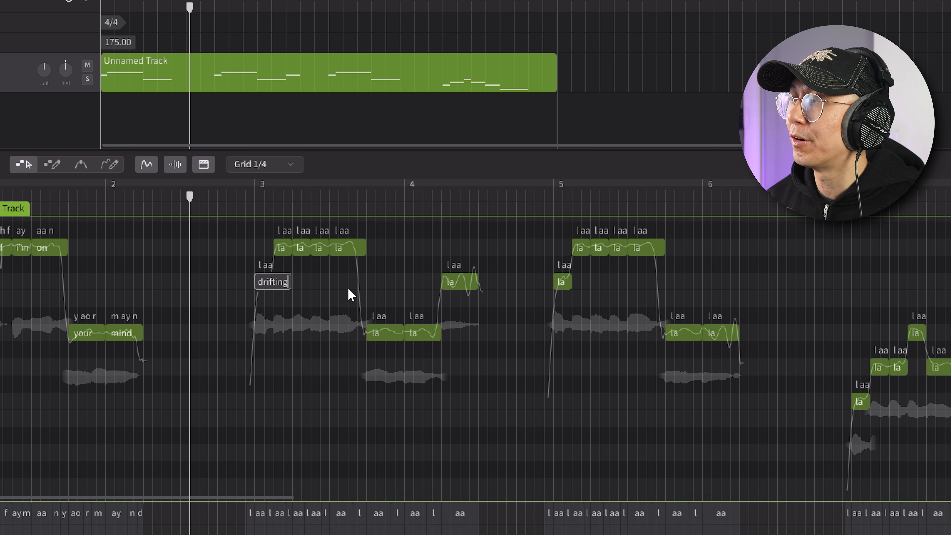
key(Tab)
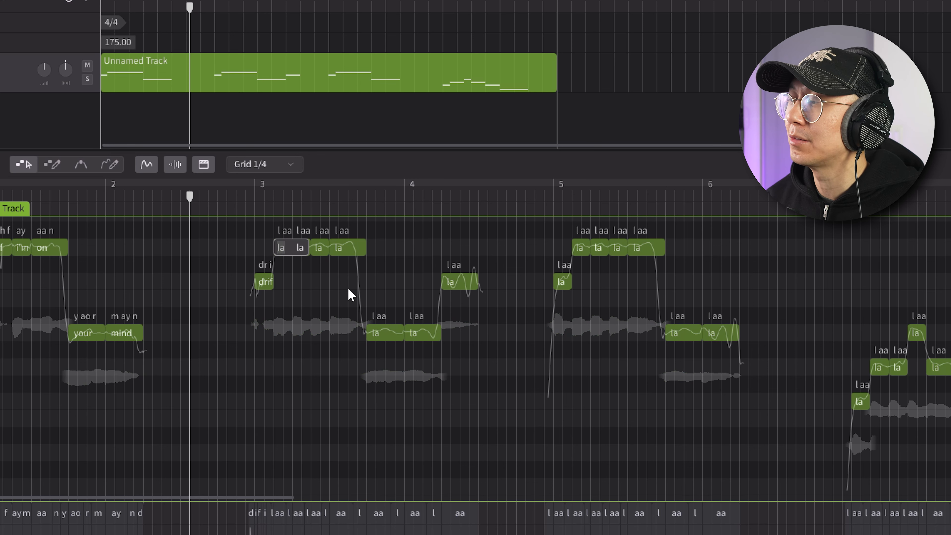
text(+)
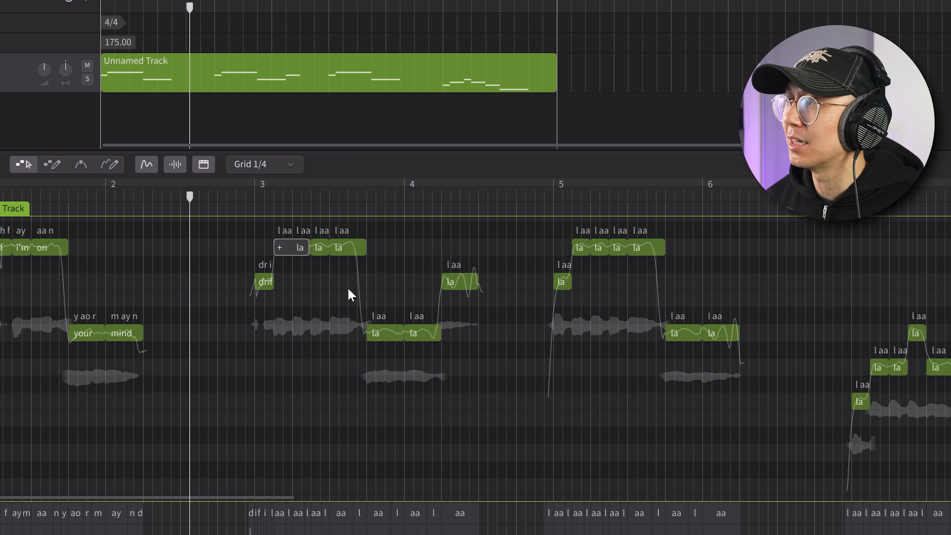
key(Return)
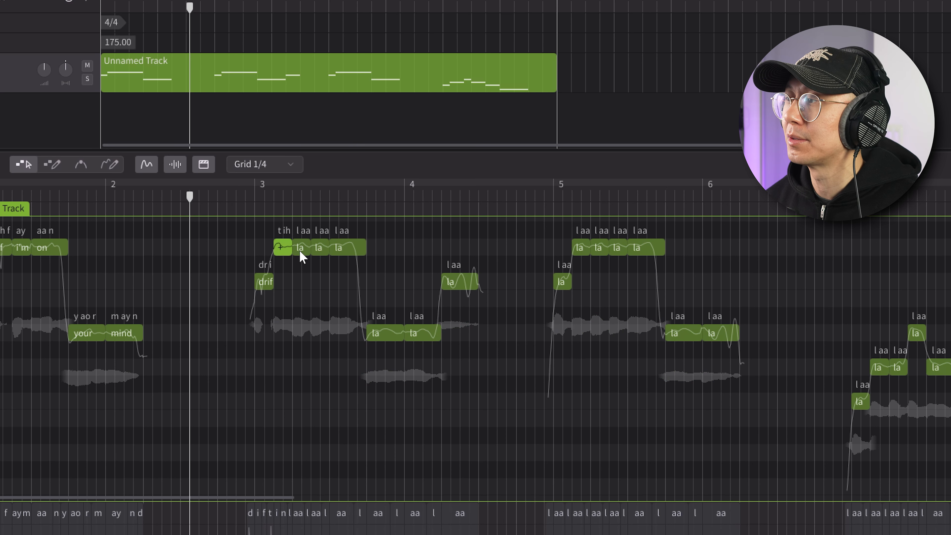
Continue the bar 3 phrase with the lyrics "through", "another" extended by + on the following two notes, and "time".
text(t)
text(hr)
key(Tab)
text(another)
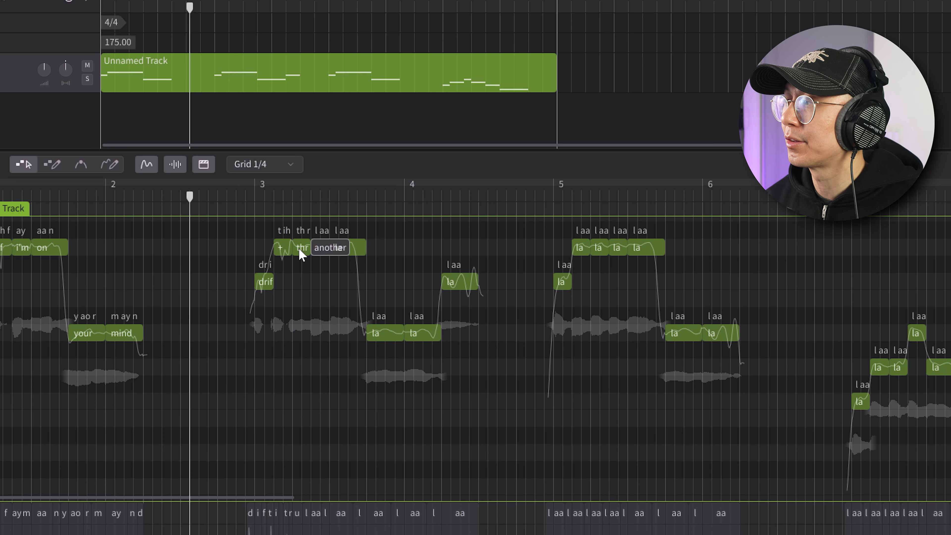
key(Tab)
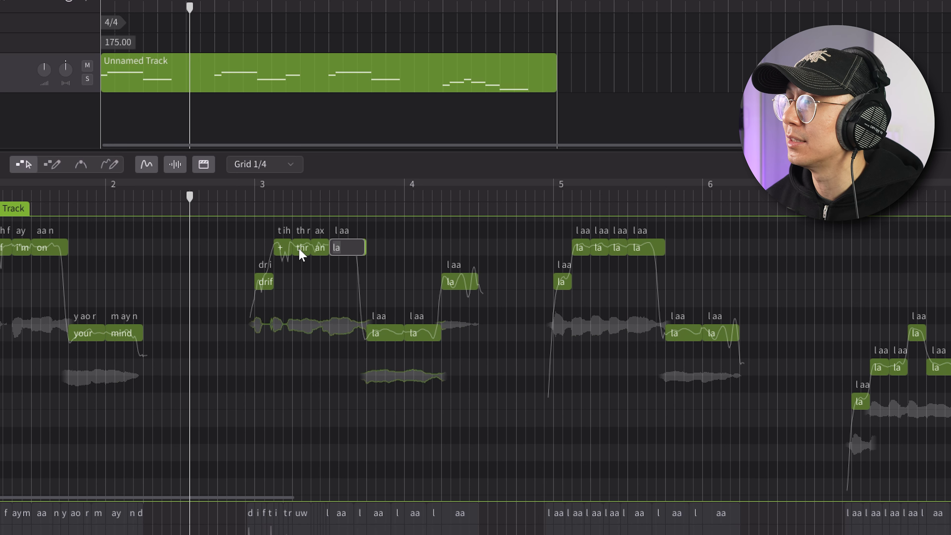
key(Tab)
text(+)
key(Tab)
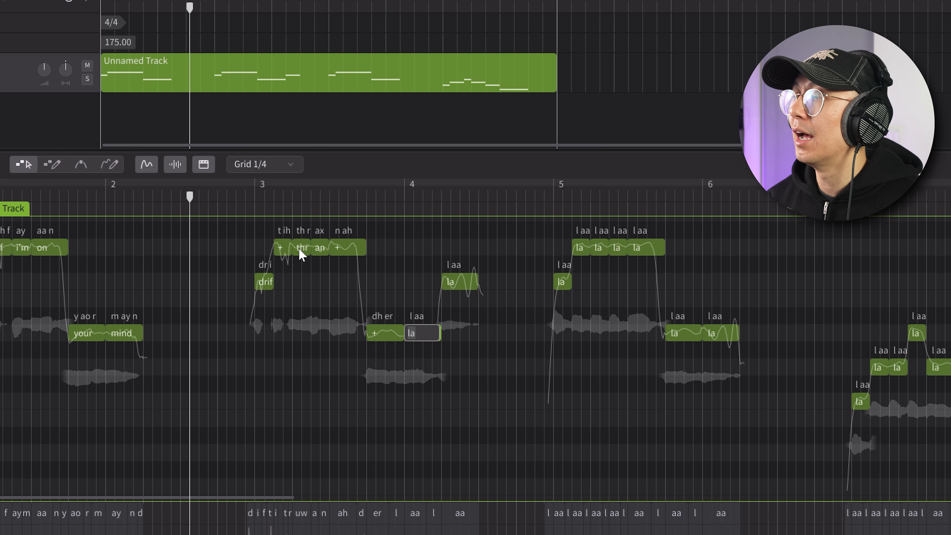
text(time)
key(Return)
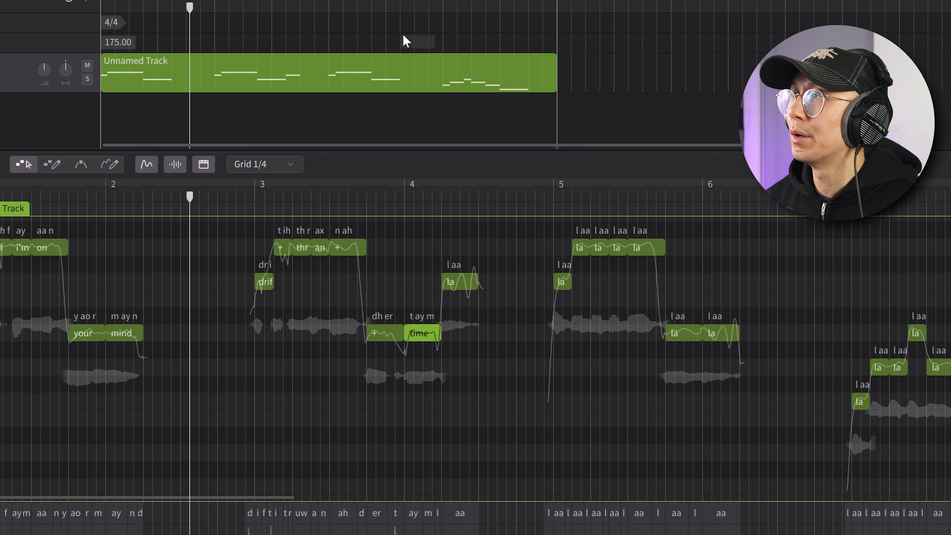
Play back the bar 3 phrase and hold "time" over the following note by giving that note the lyric "-".
key(space)
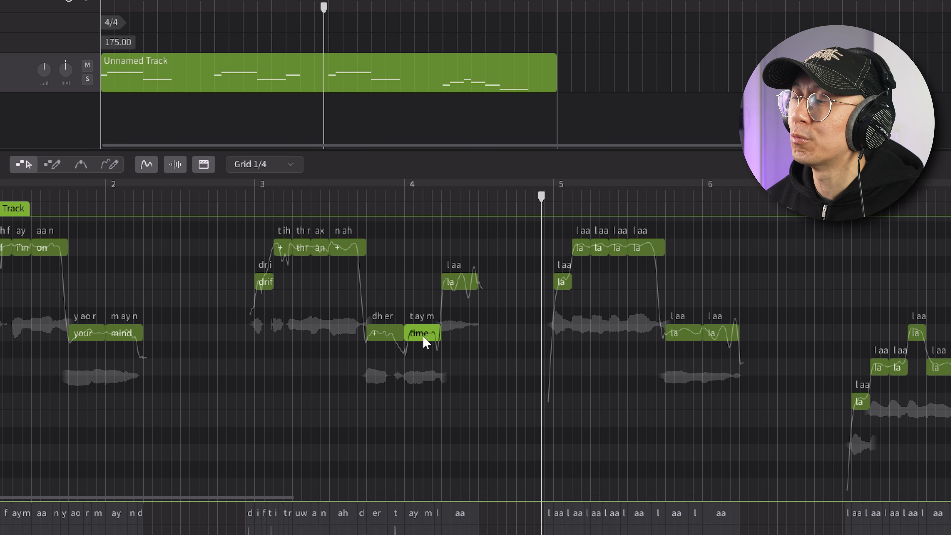
double_click(459, 281)
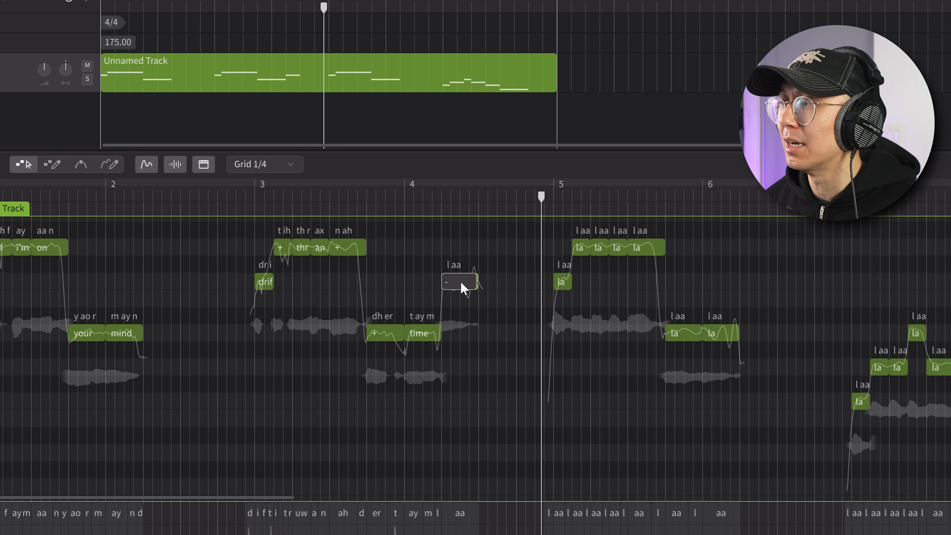
text(-)
key(Return)
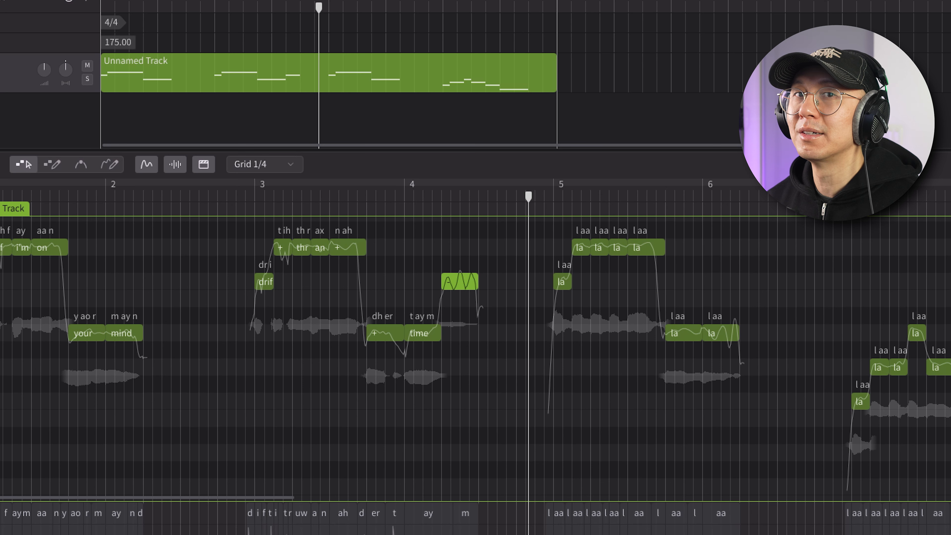
Enter the lyrics "echoing between the lines" on the bar 5 phrase, extending "echoing" and "between" with + across their extra syllable notes.
double_click(564, 283)
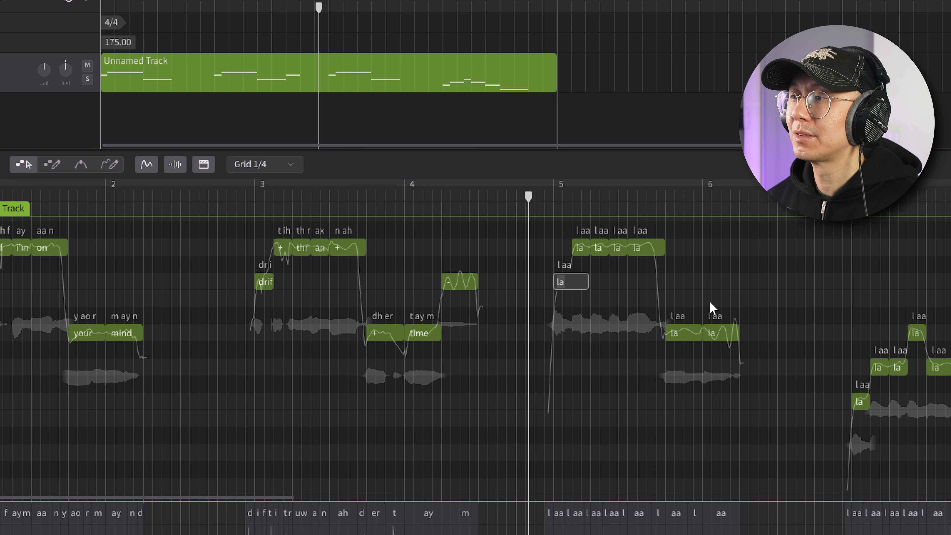
text(echoing)
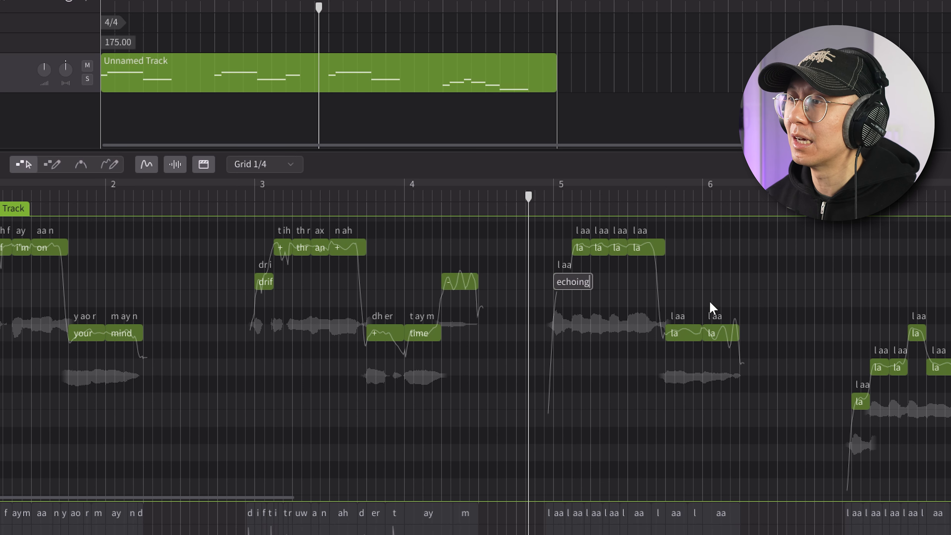
key(Return)
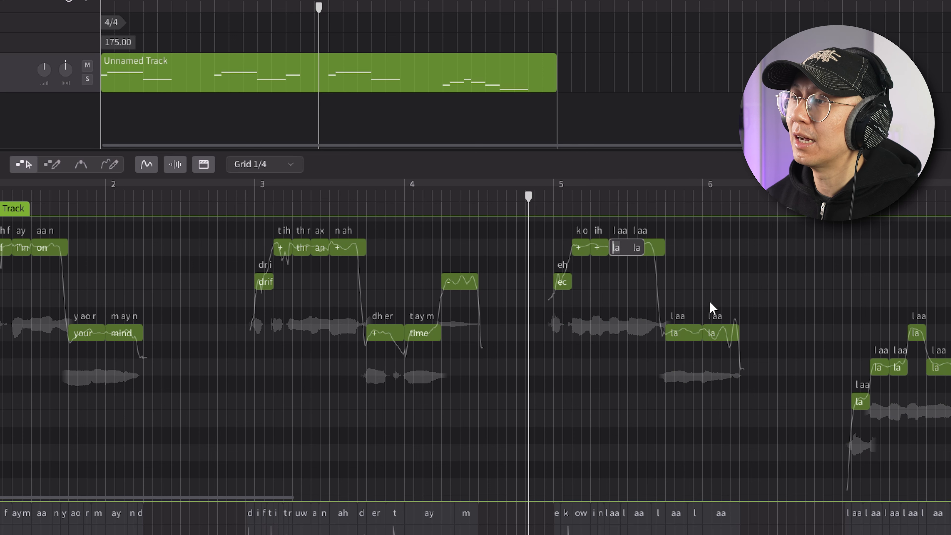
text(between)
key(Tab)
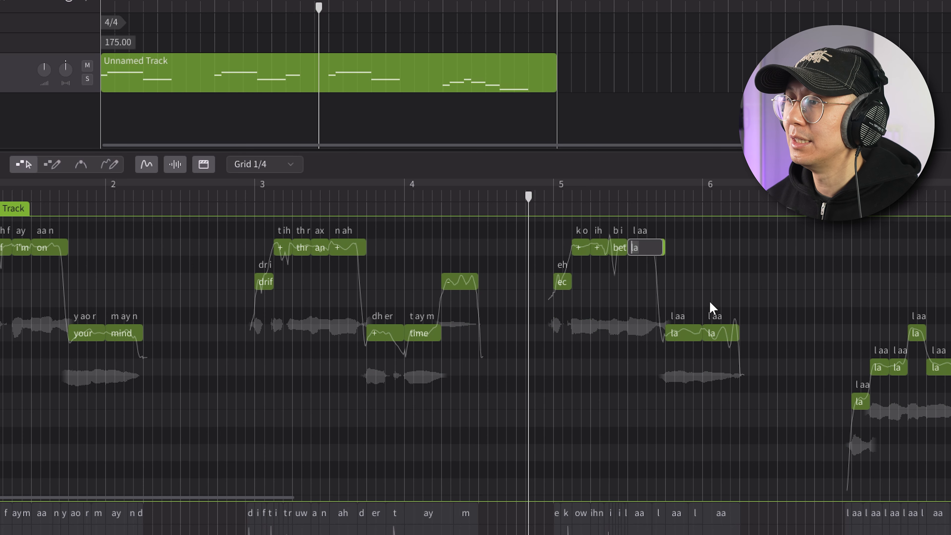
key(Tab)
text(the)
key(Tab)
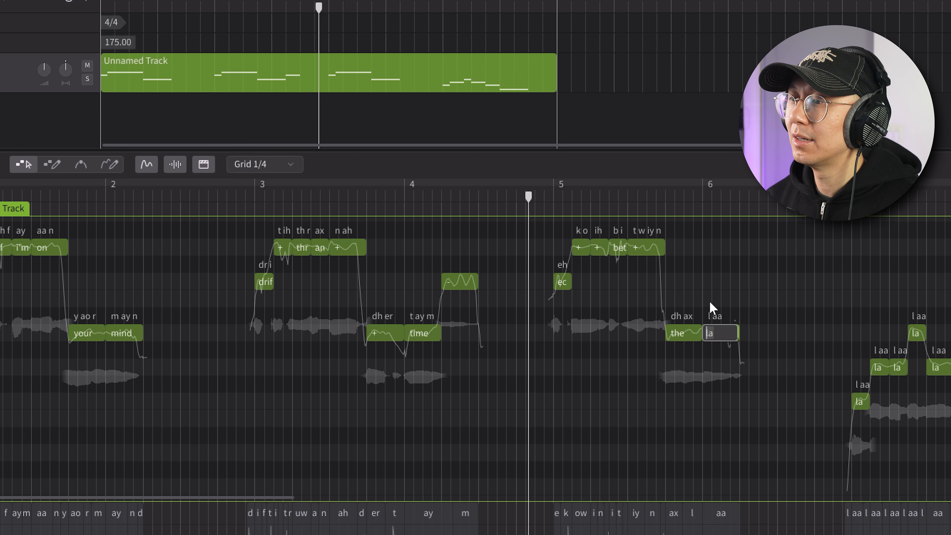
text(lines)
key(Return)
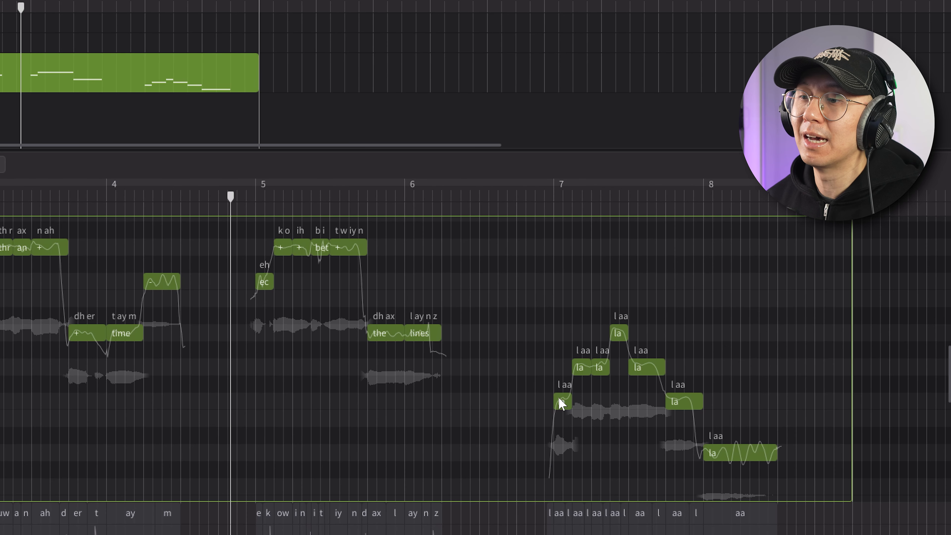
Begin the bar 7 phrase with "moving", + on the second note, followed by "past" and "the".
double_click(561, 403)
text(moving)
key(Tab)
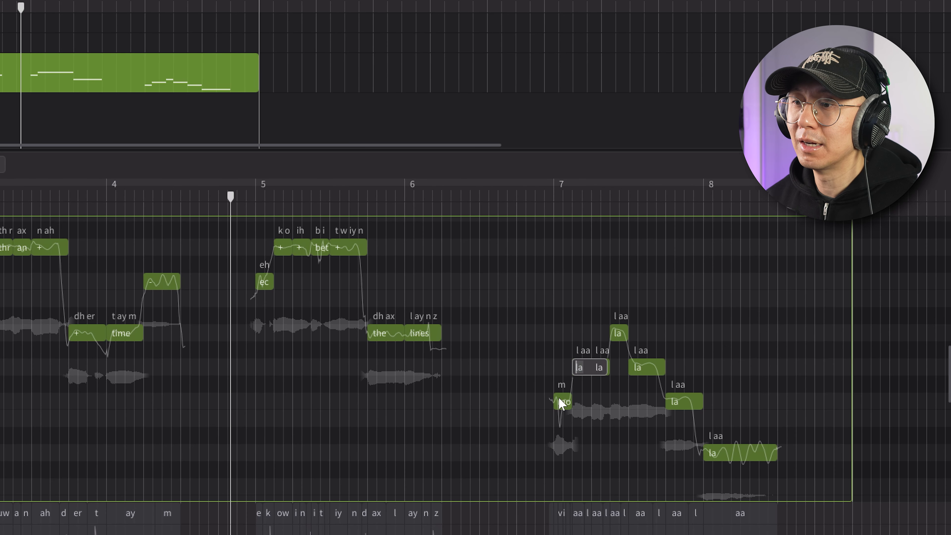
text(+)
key(Tab)
text(pas)
key(Tab)
text(the)
key(Tab)
Complete the bar 7 phrase with the lyrics "edge", "of" and "time" on its last three notes.
text(ed)
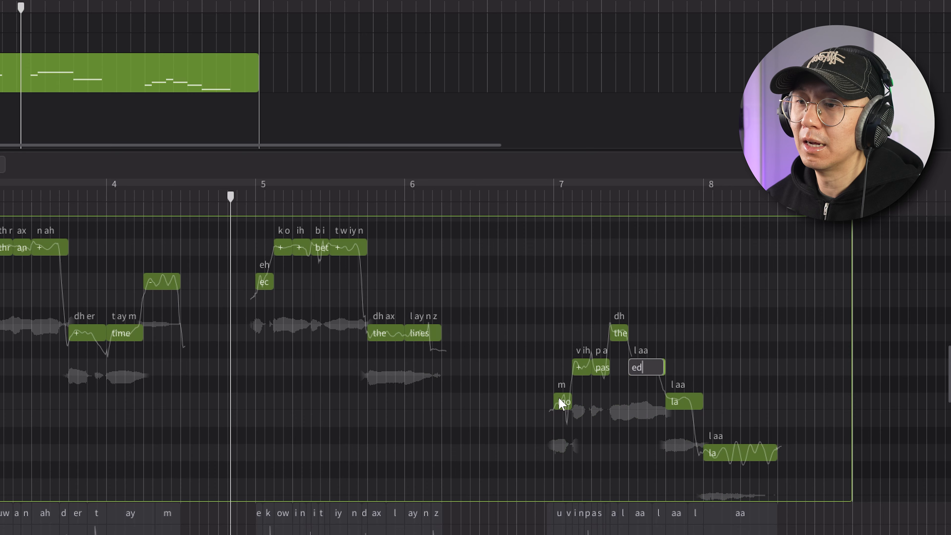
text(ge)
key(Tab)
text(of)
key(Tab)
text(time)
key(Return)
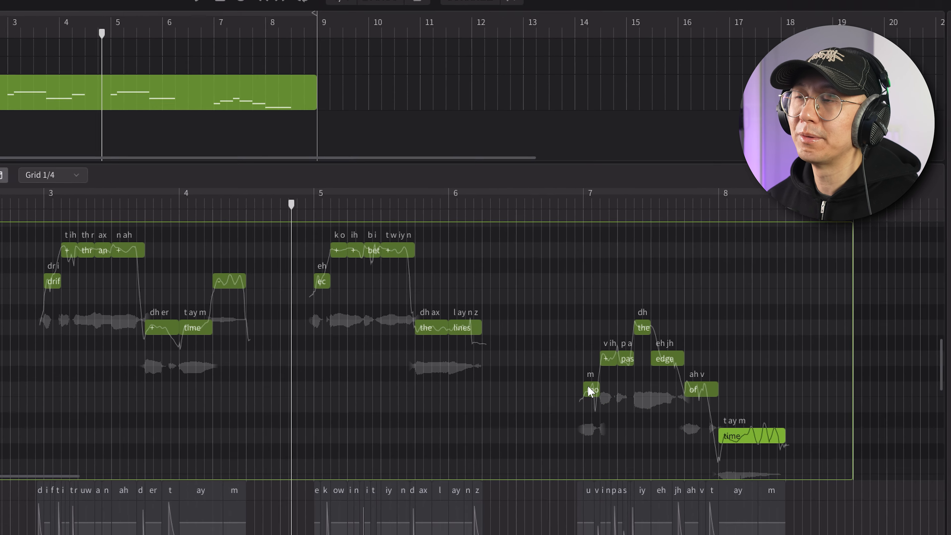
Play back the vocal melody with its lyrics and lengthen the note "lines" at the end of the bar 5 phrase.
key(space)
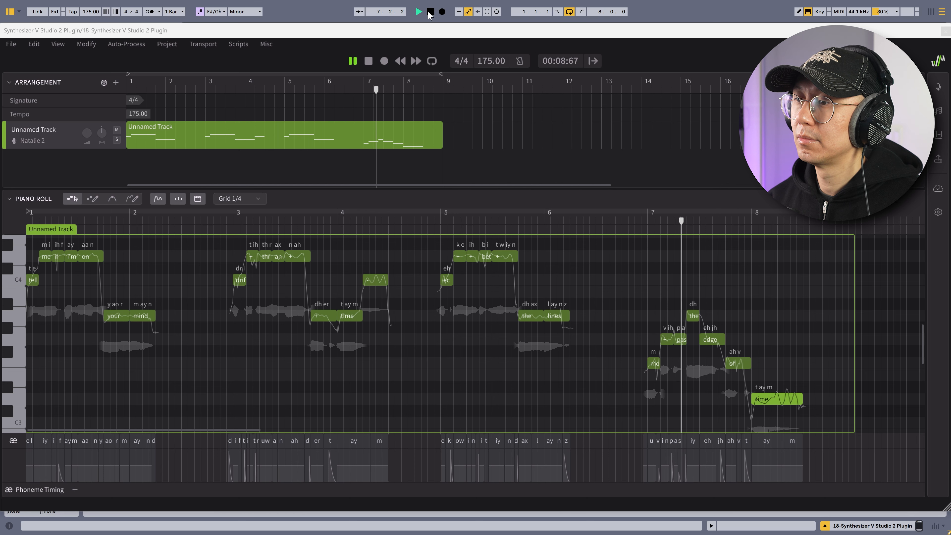
key(space)
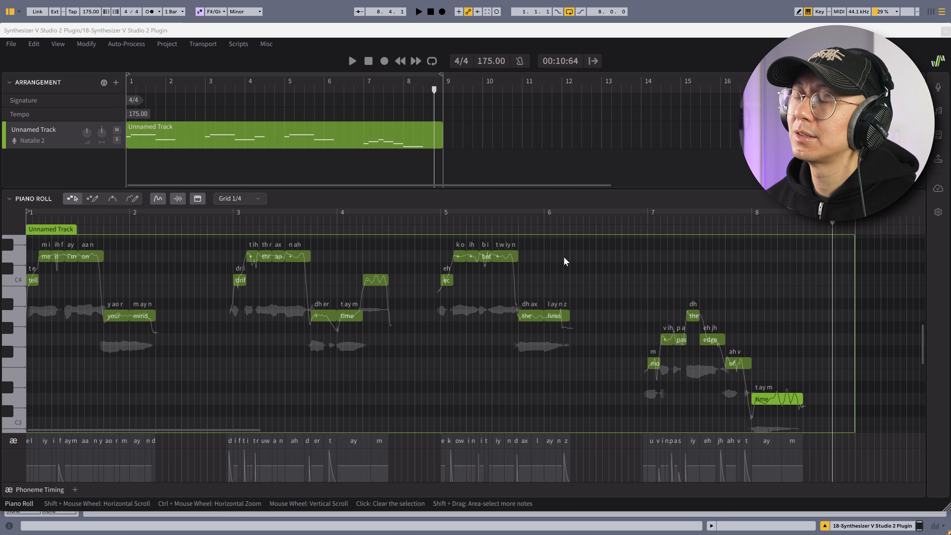
click(556, 315)
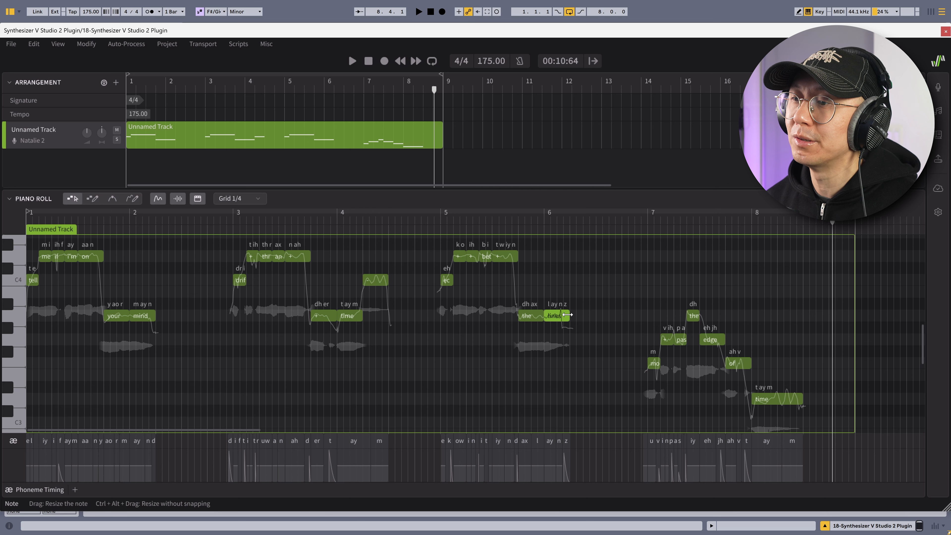
drag(567, 314, 579, 315)
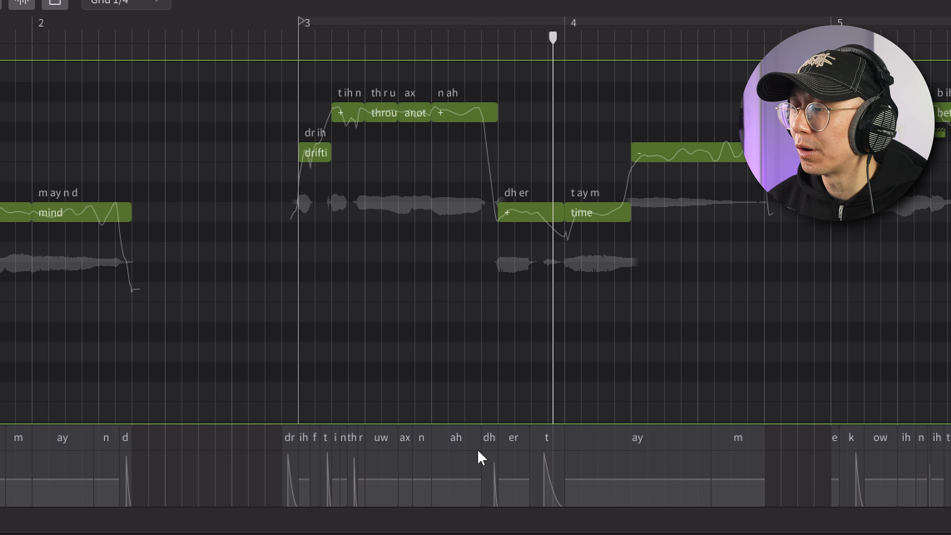
Start the "dh" phoneme of "another" earlier and raise the strength of its "ah" phoneme, auditioning the phrase.
mouse_move(480, 449)
mouse_down()
mouse_move(452, 448)
mouse_move(480, 447)
mouse_move(465, 444)
mouse_up()
key(space)
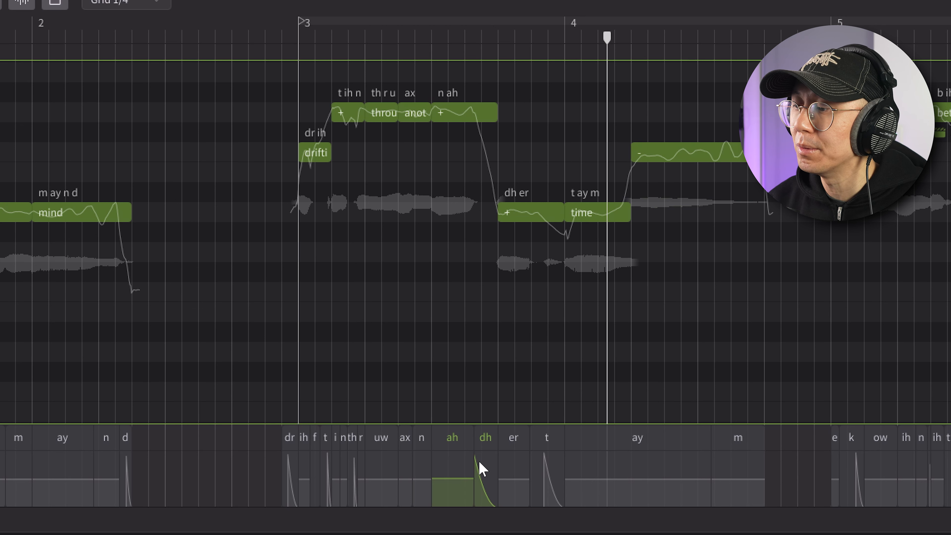
mouse_move(479, 461)
mouse_down()
mouse_move(487, 451)
mouse_move(479, 451)
mouse_up()
drag(445, 479, 455, 458)
key(space)
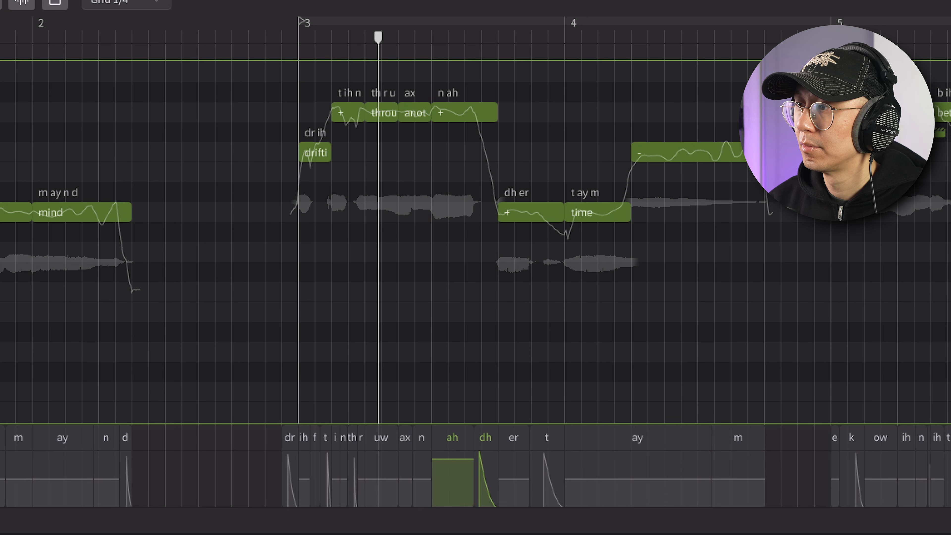
key(space)
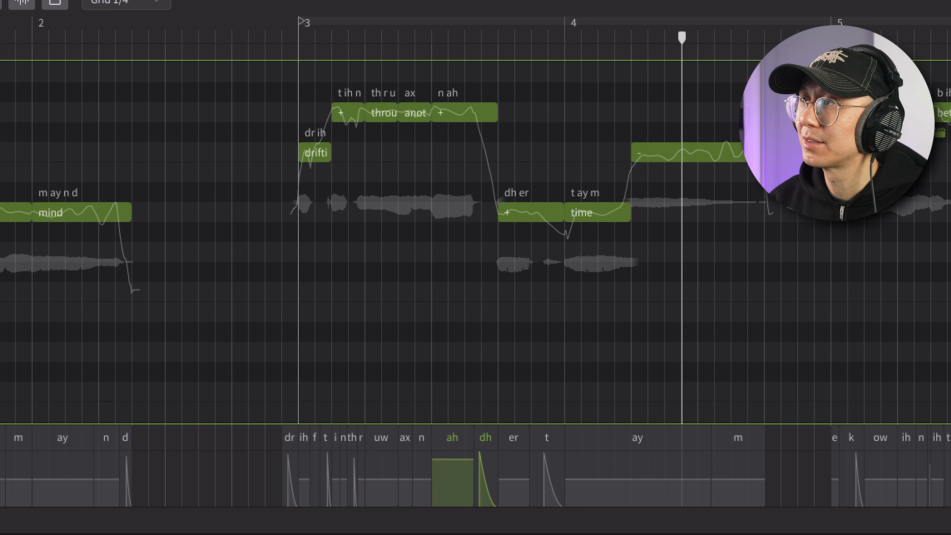
key(space)
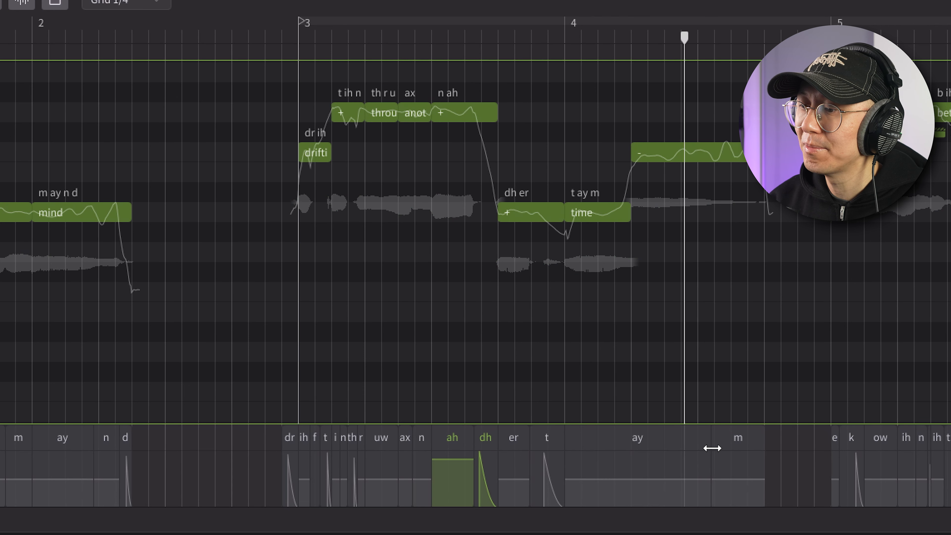
Start the "m" phoneme of "time" in bar 4 earlier, raise its strength and play the phrase.
drag(711, 448, 659, 450)
click(712, 475)
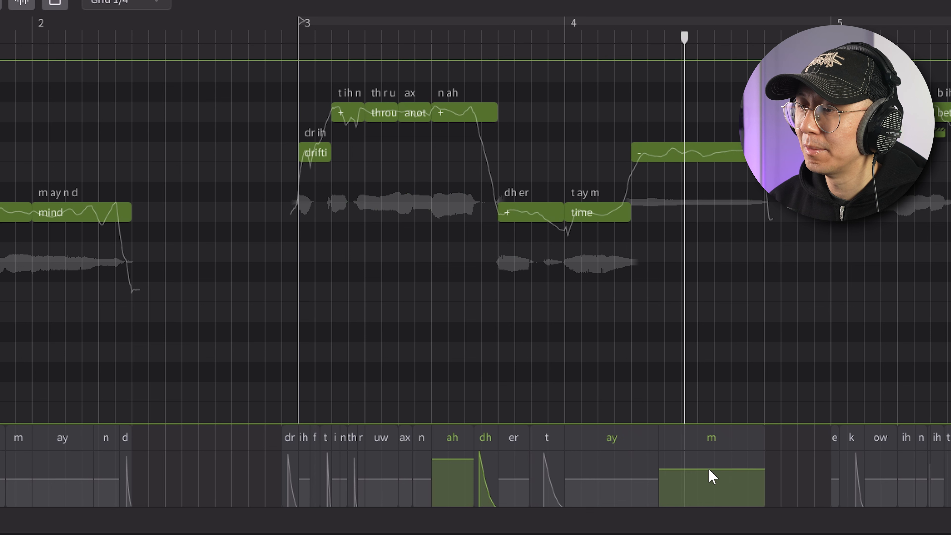
drag(713, 475, 707, 464)
key(space)
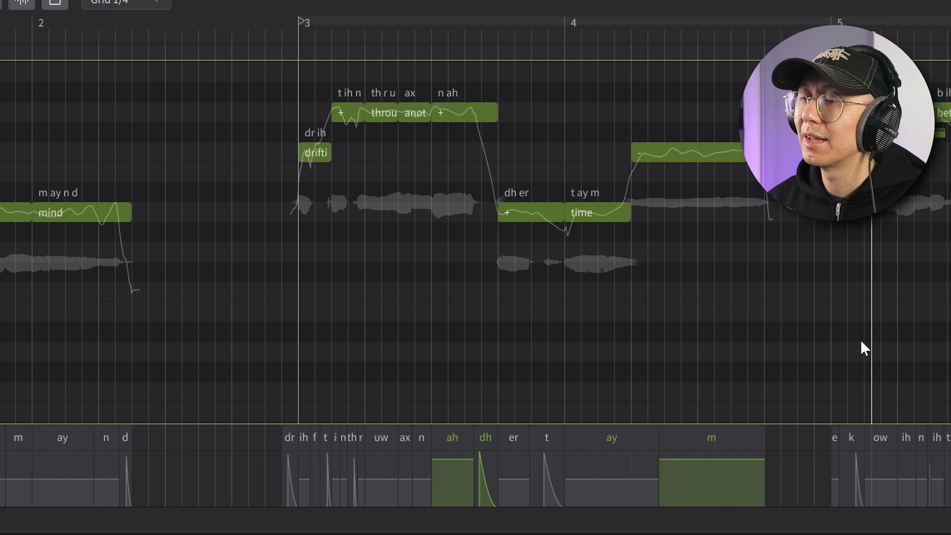
Lower the strength of the "m" phoneme in "time" and raise the "ay" phoneme instead, auditioning the result.
drag(686, 458, 687, 479)
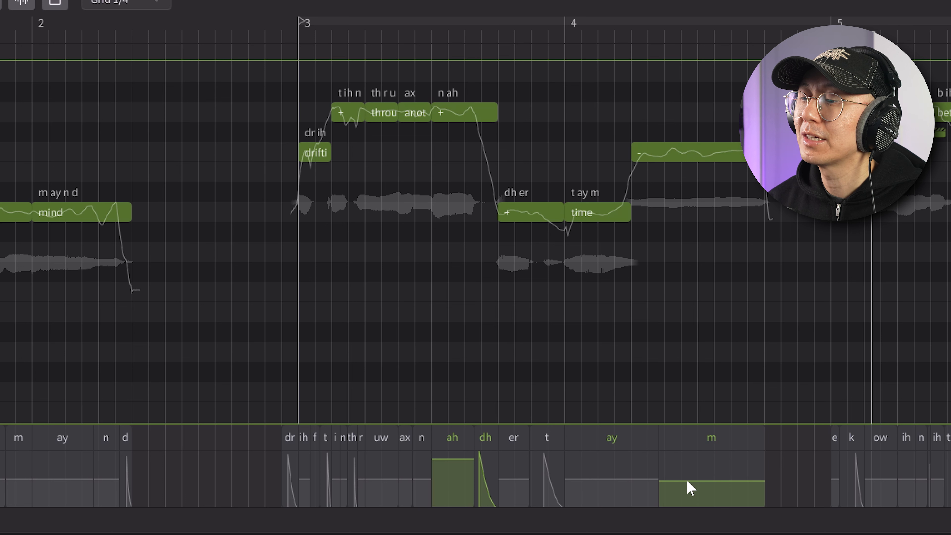
drag(612, 479, 616, 461)
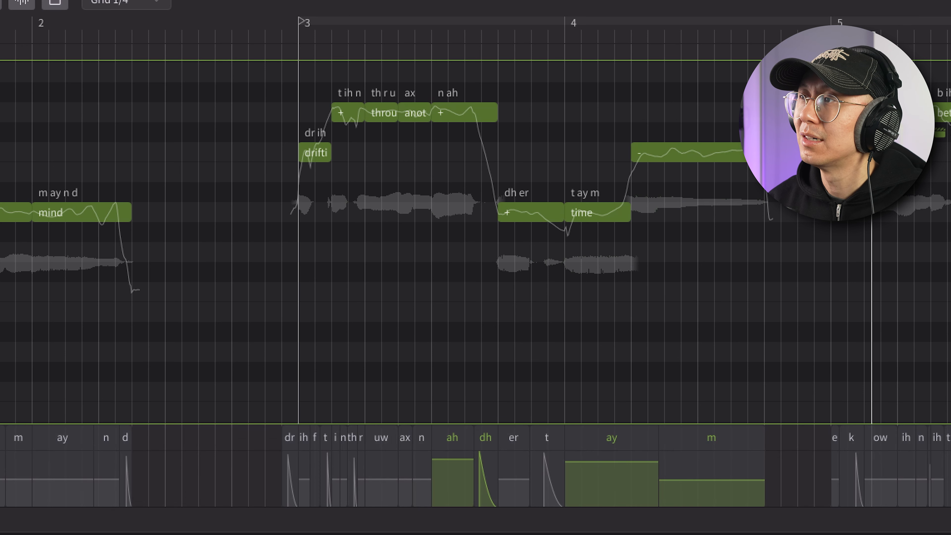
key(space)
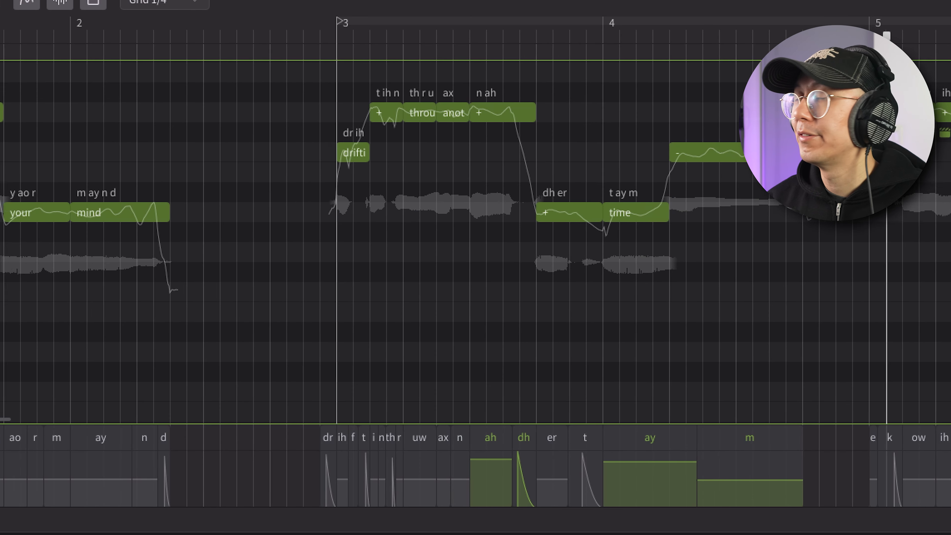
Show a parameter curve beneath an enlarged phoneme timing view and set it to Mouth Opening.
click(123, 519)
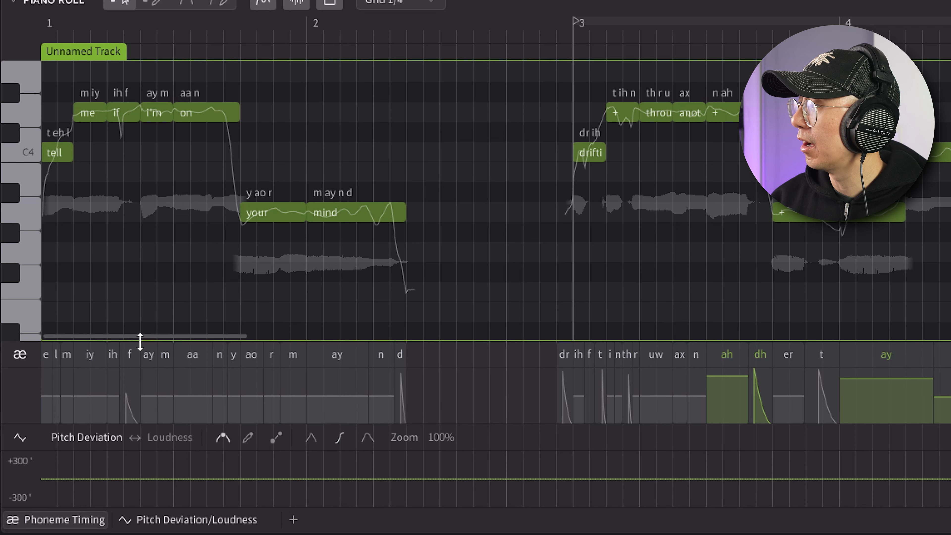
drag(141, 340, 142, 307)
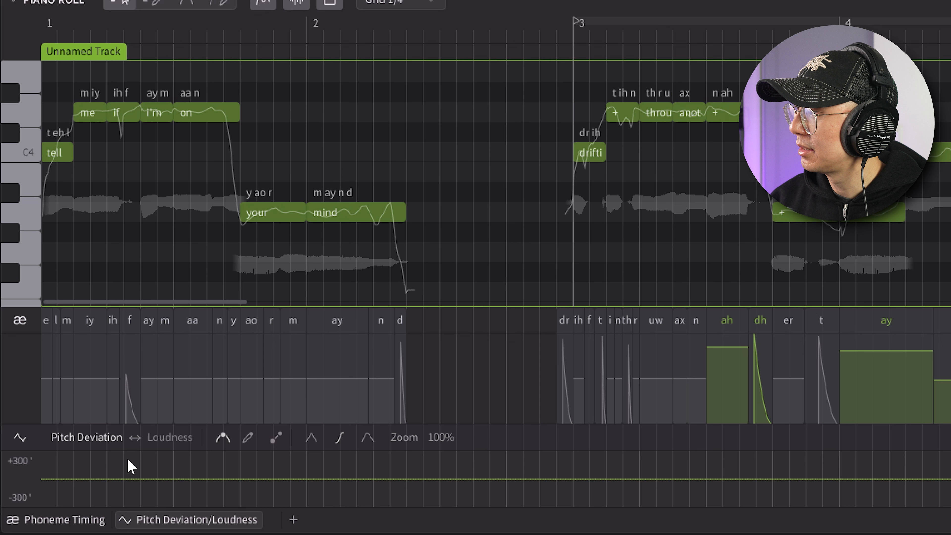
click(92, 439)
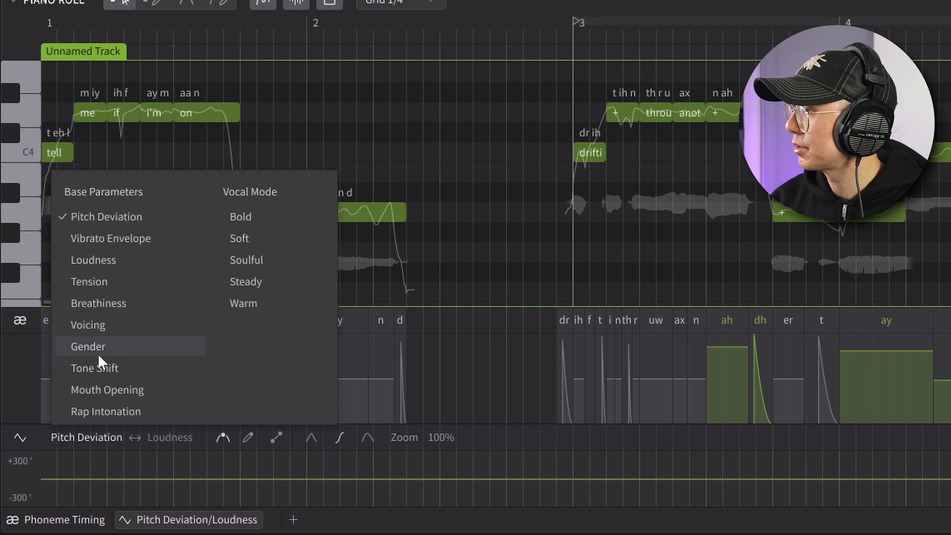
click(129, 391)
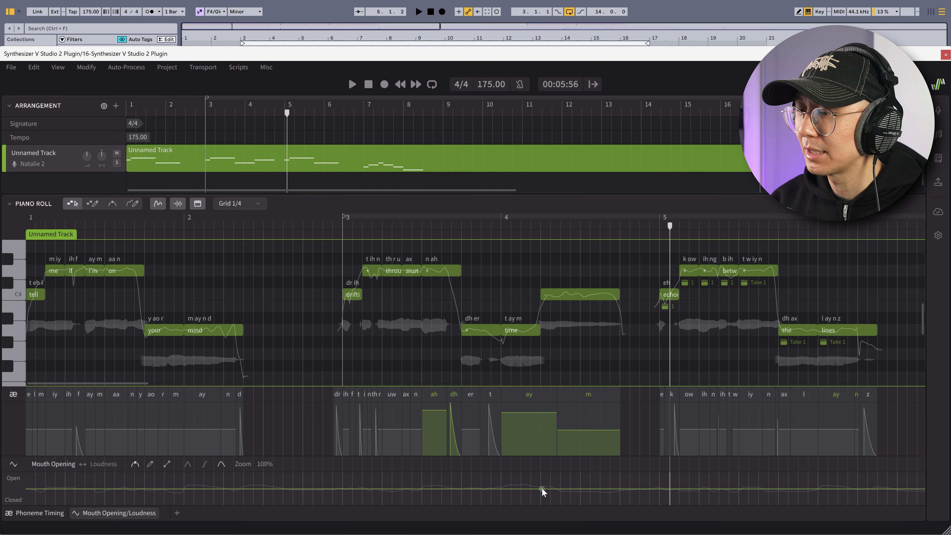
Raise the Mouth Opening curve towards Open over the held note of "time" in bar 4, auditioning each adjustment.
drag(578, 491, 572, 479)
click(418, 11)
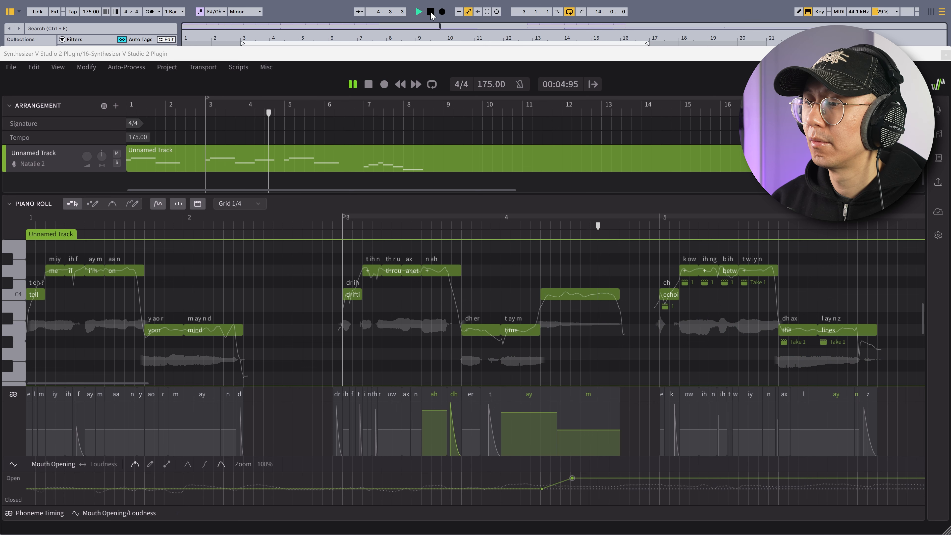
click(431, 11)
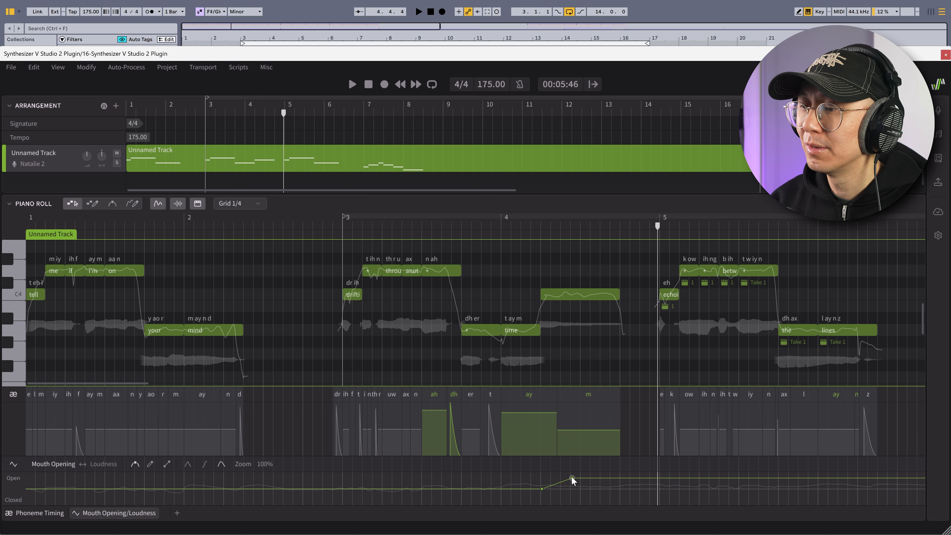
drag(573, 478, 572, 458)
click(419, 12)
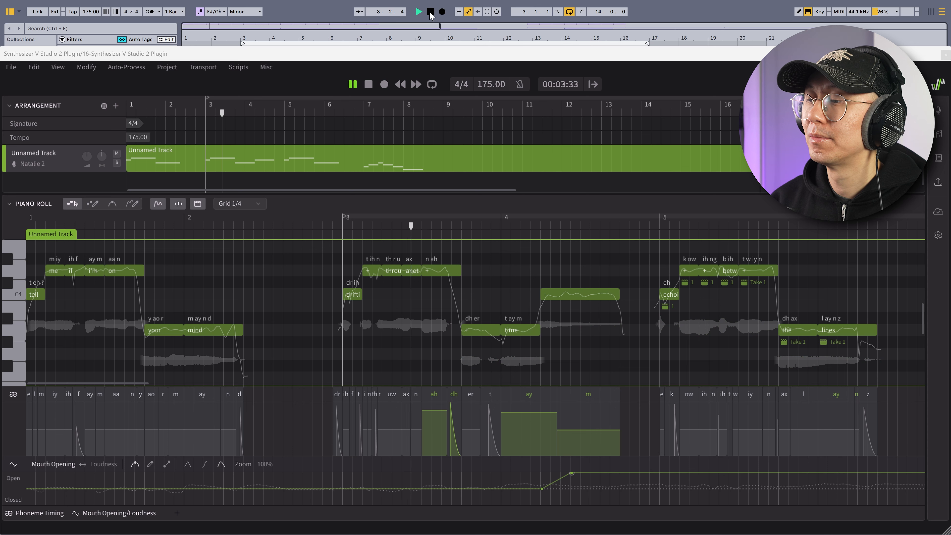
click(431, 12)
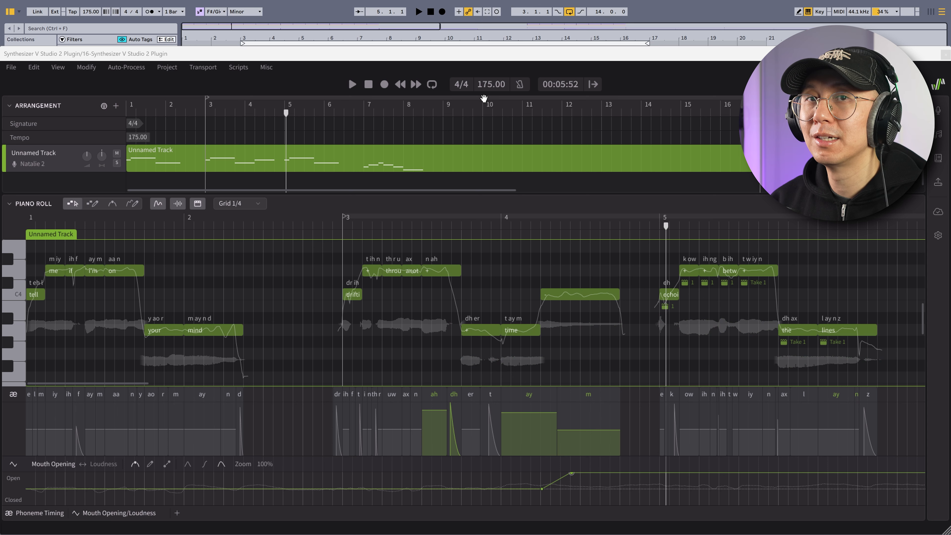
Switch the displayed parameter curve from Mouth Opening to Vibrato Envelope.
click(49, 464)
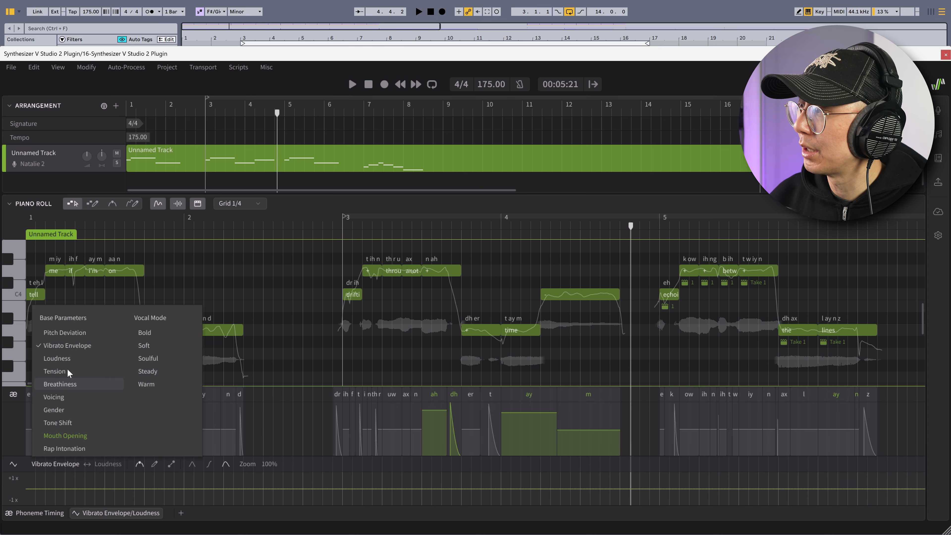
click(74, 346)
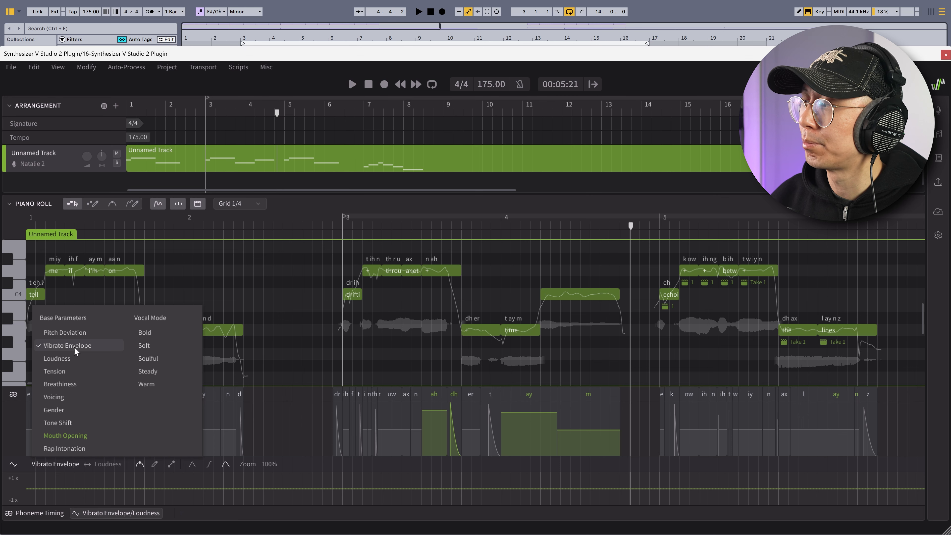
Raise the Vibrato Envelope curve to its upper limit from the start of bar 4 onward and audition the phrase.
click(74, 348)
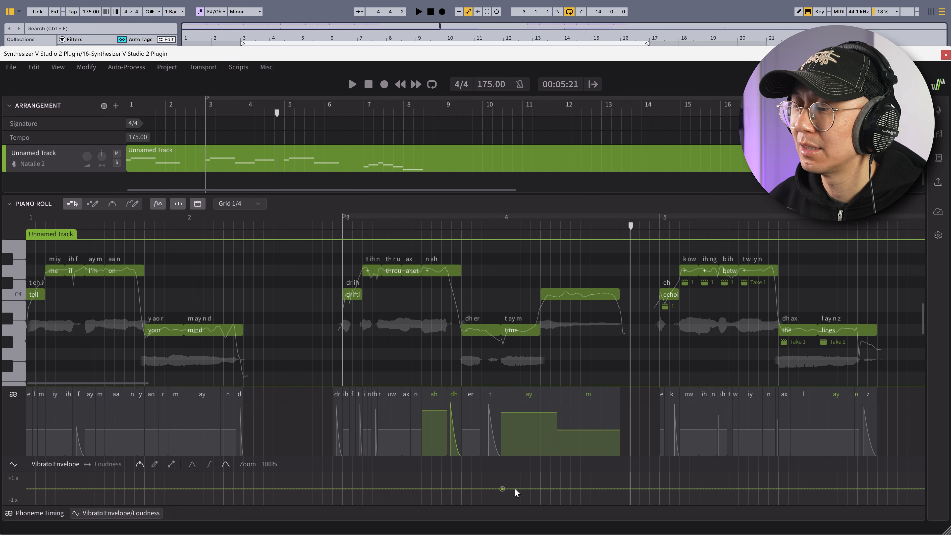
drag(516, 493, 518, 473)
key(space)
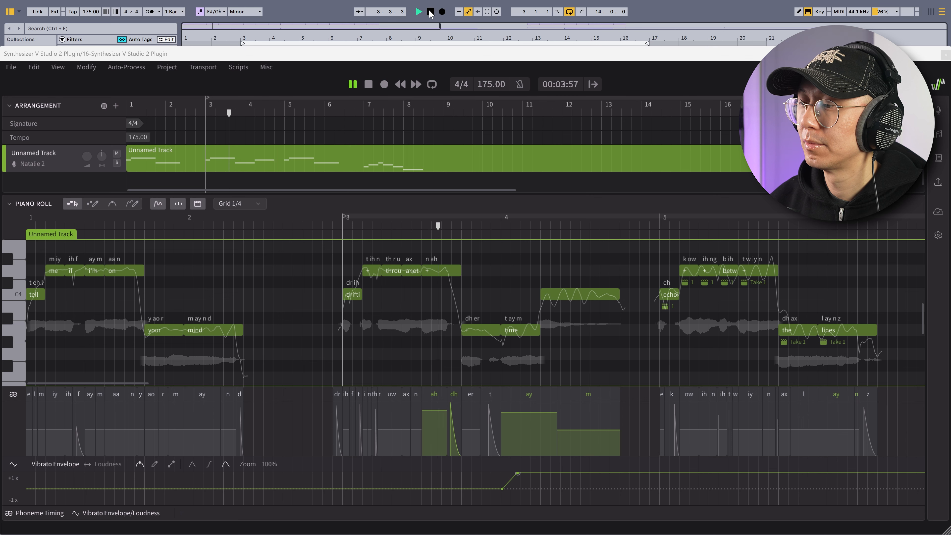
click(430, 11)
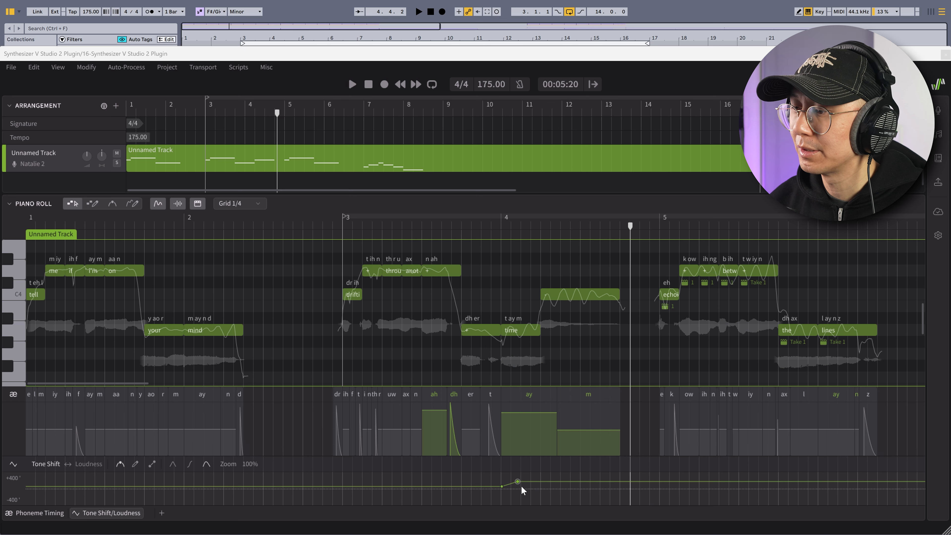
Try raising the Tone Shift curve to about +400 cents from the start of bar 4, auditioning the result.
drag(517, 482, 520, 478)
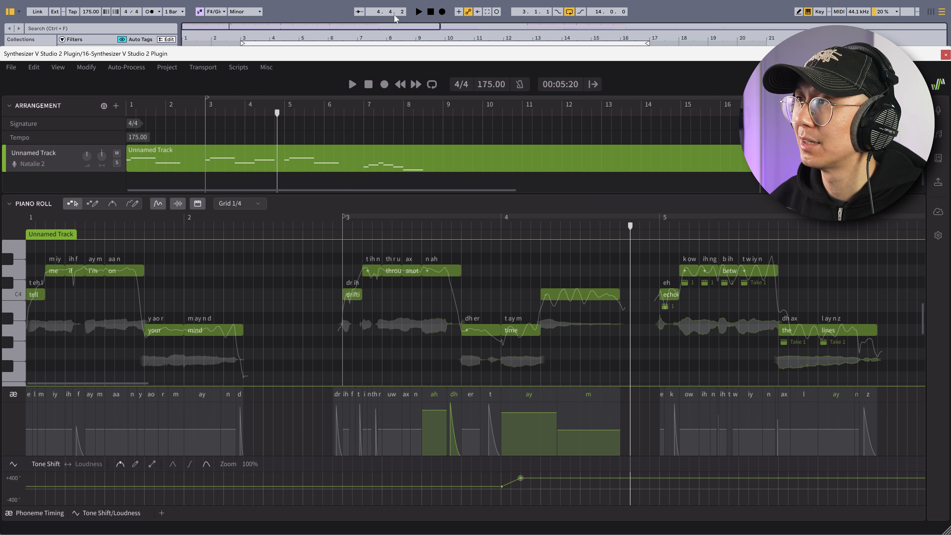
click(418, 12)
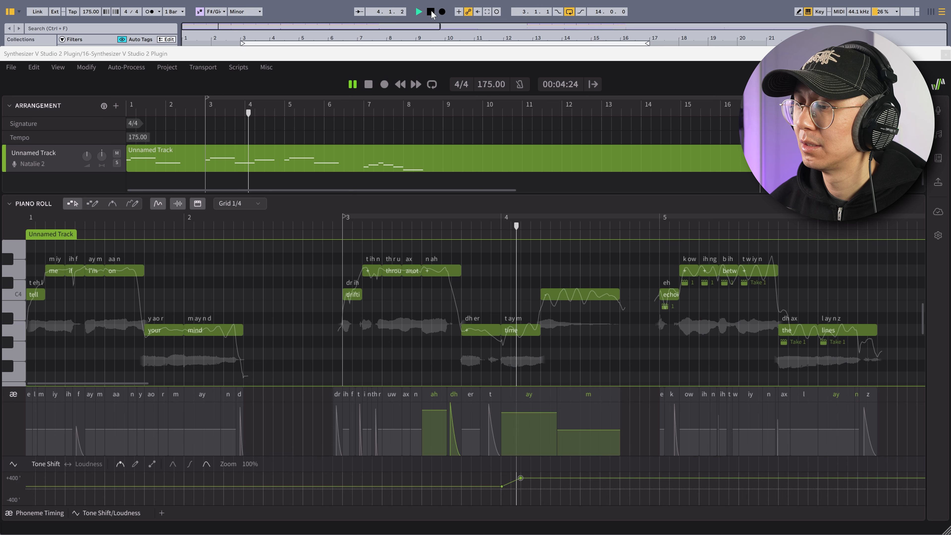
click(431, 12)
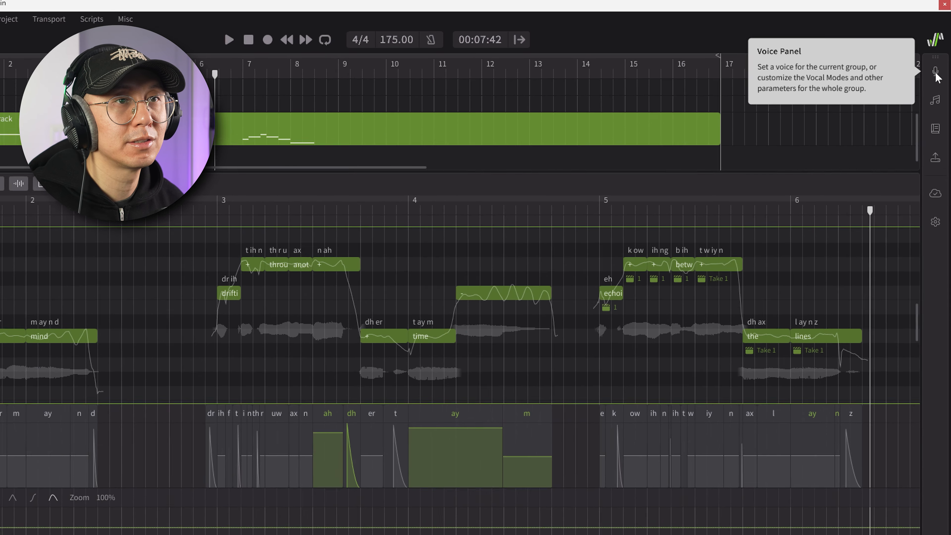
Show the group's voice settings and try the Bold vocal mode at 150% before returning it to 0%.
click(938, 90)
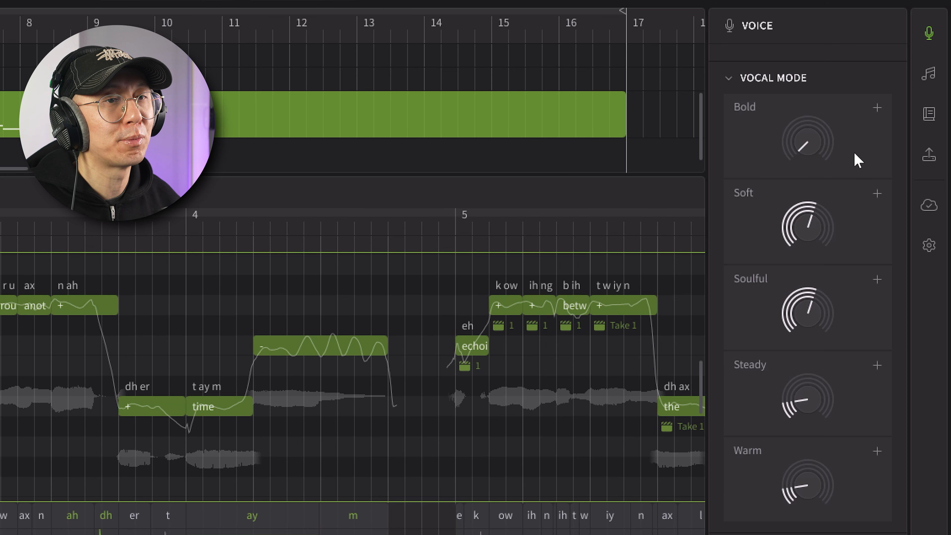
mouse_move(815, 147)
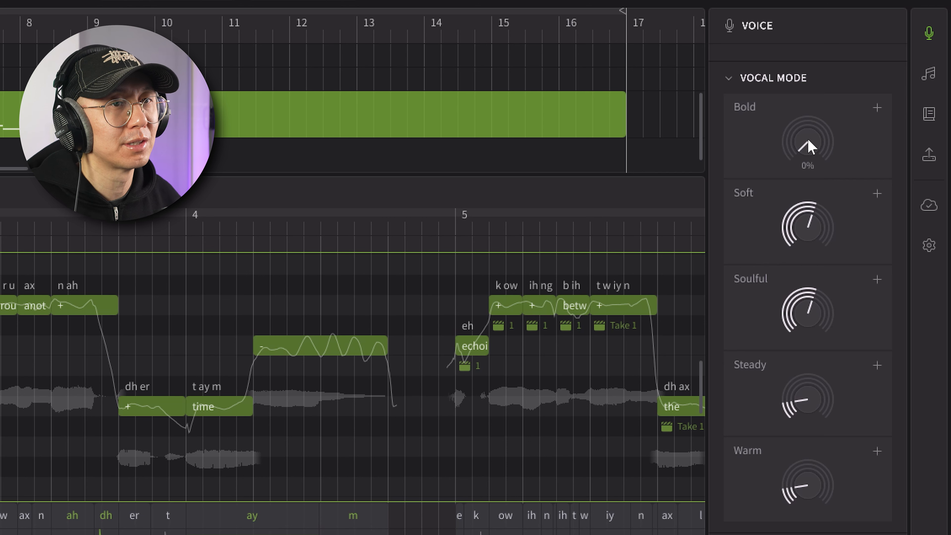
drag(807, 158, 768, 93)
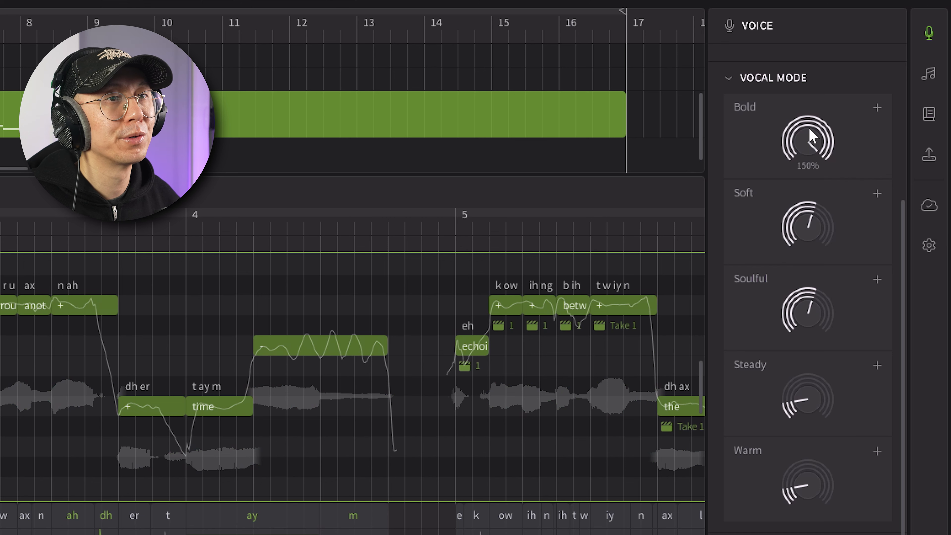
drag(809, 131, 809, 240)
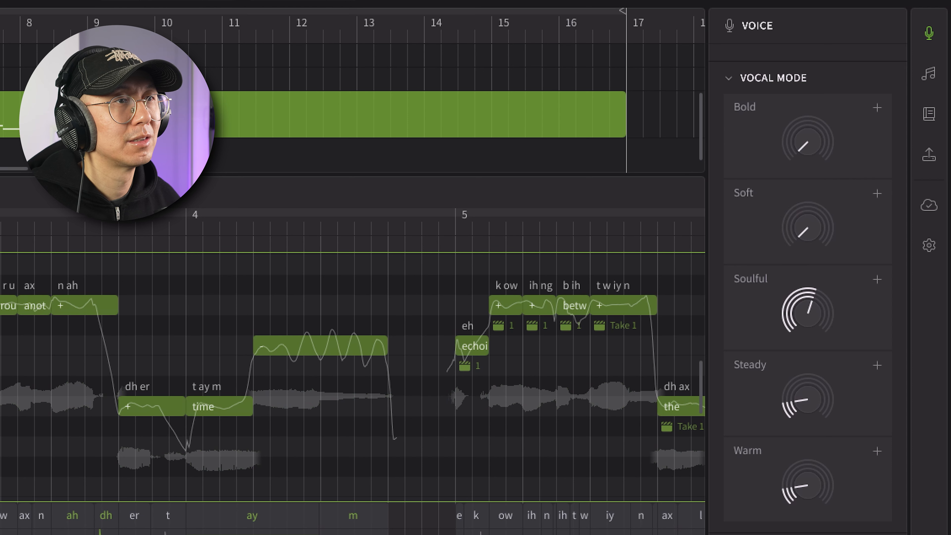
Try the Soft vocal mode at full and settle it at about two-thirds, and sweep Soulful from zero to its maximum.
drag(805, 227, 811, 122)
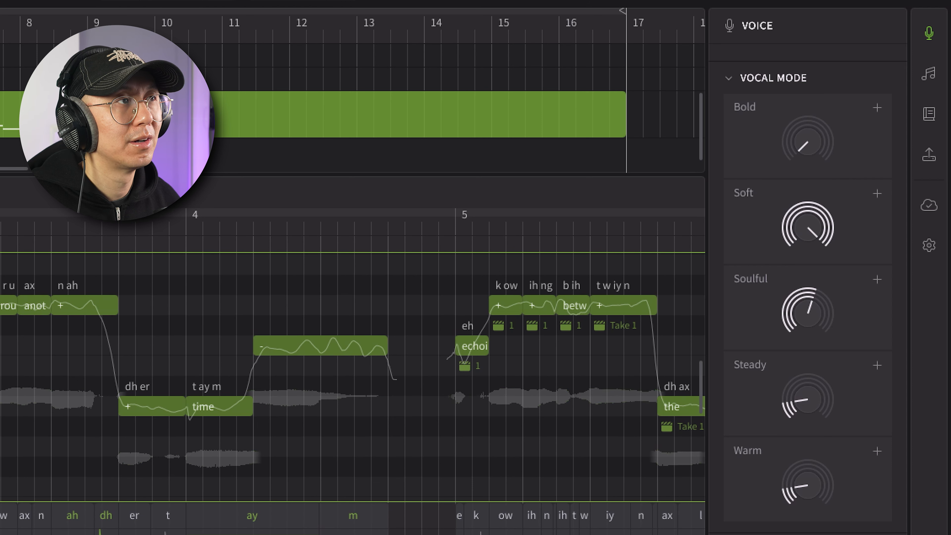
mouse_move(809, 227)
mouse_down()
mouse_move(807, 259)
mouse_move(802, 243)
mouse_up()
drag(815, 279, 818, 357)
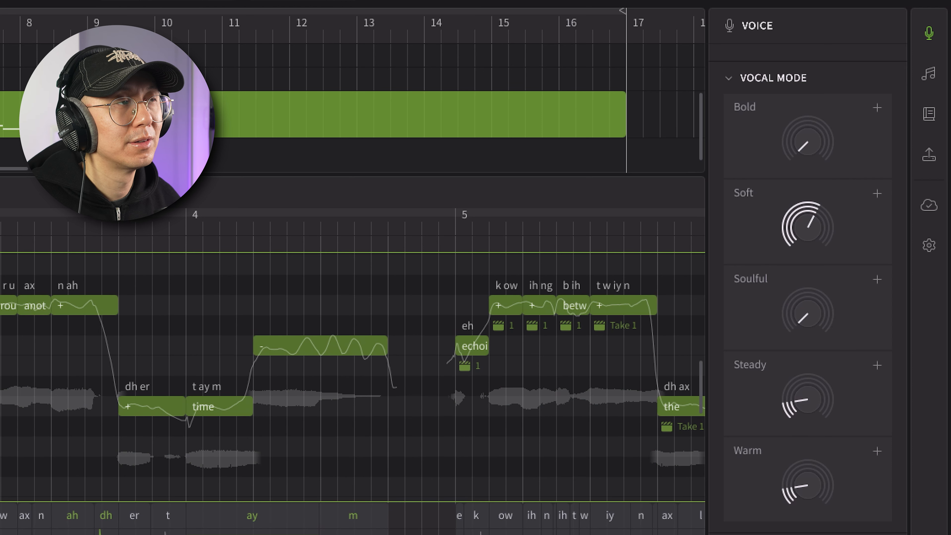
drag(807, 314, 808, 206)
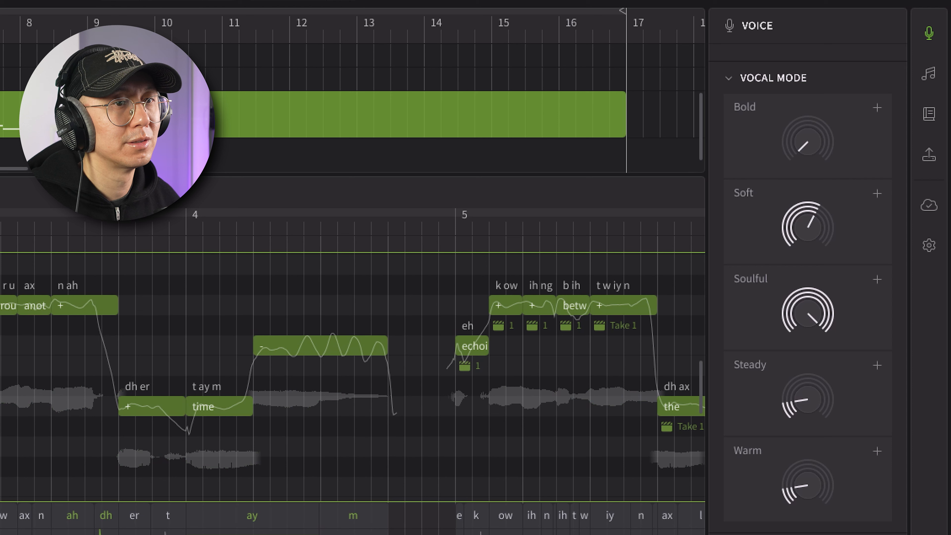
Try the Steady vocal mode at 150% before restoring it to 20%, and take Warm up to 150%, easing it back to about two-thirds.
mouse_move(809, 399)
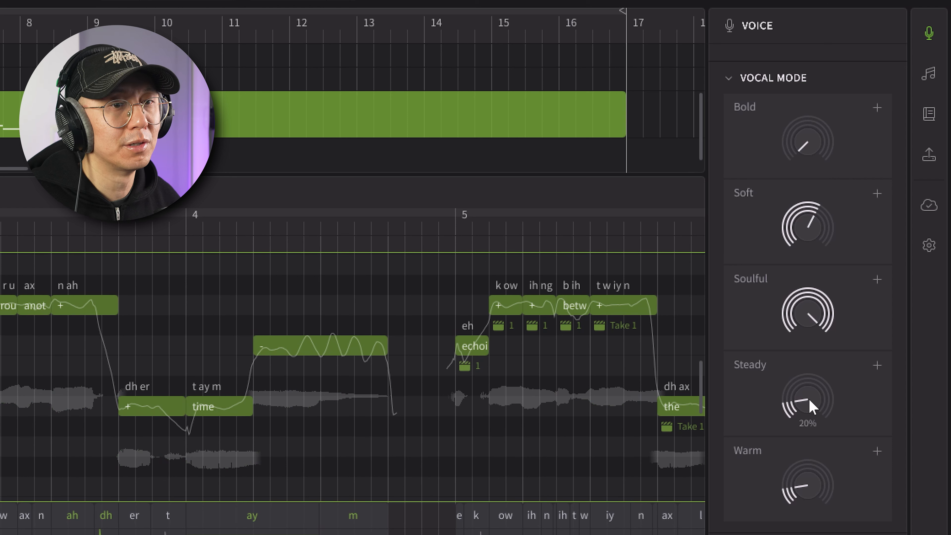
drag(810, 409, 808, 262)
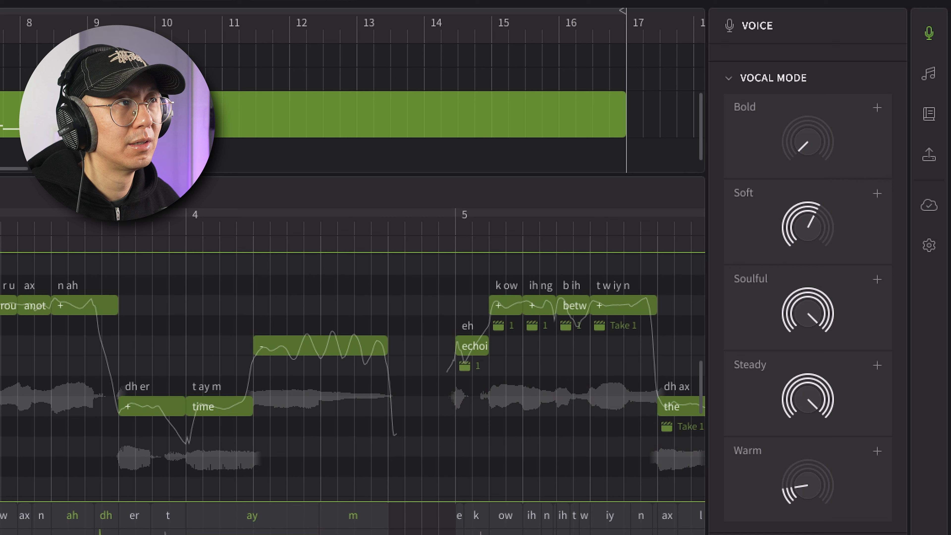
mouse_move(822, 393)
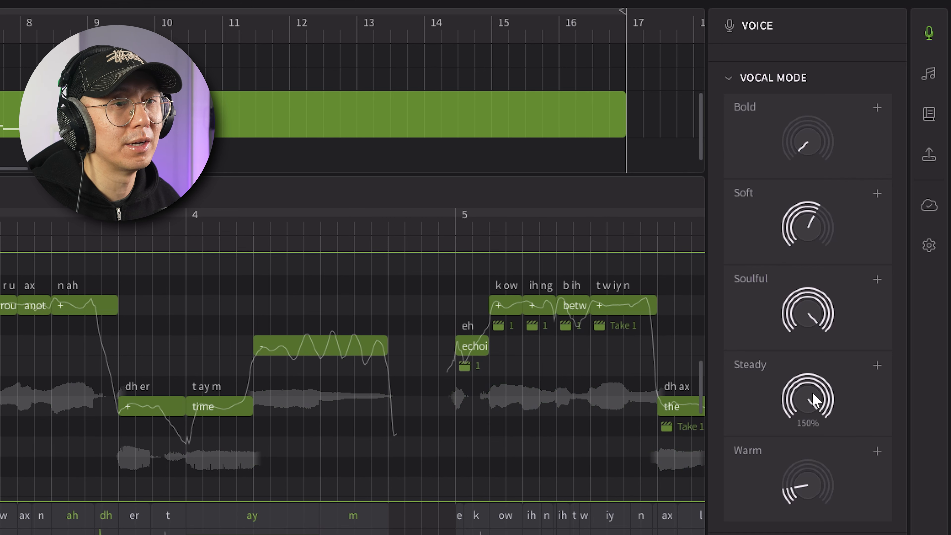
scroll(812, 408, down, 13)
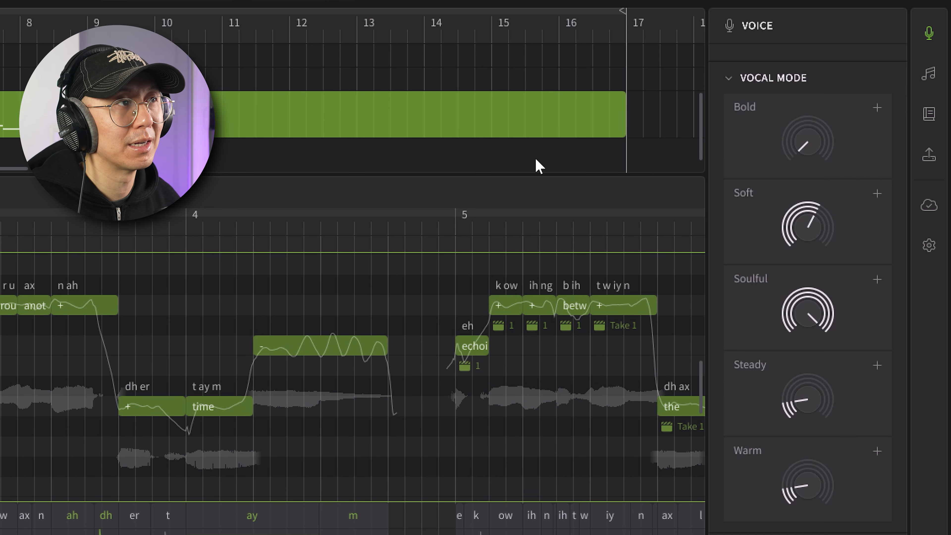
drag(809, 493, 812, 440)
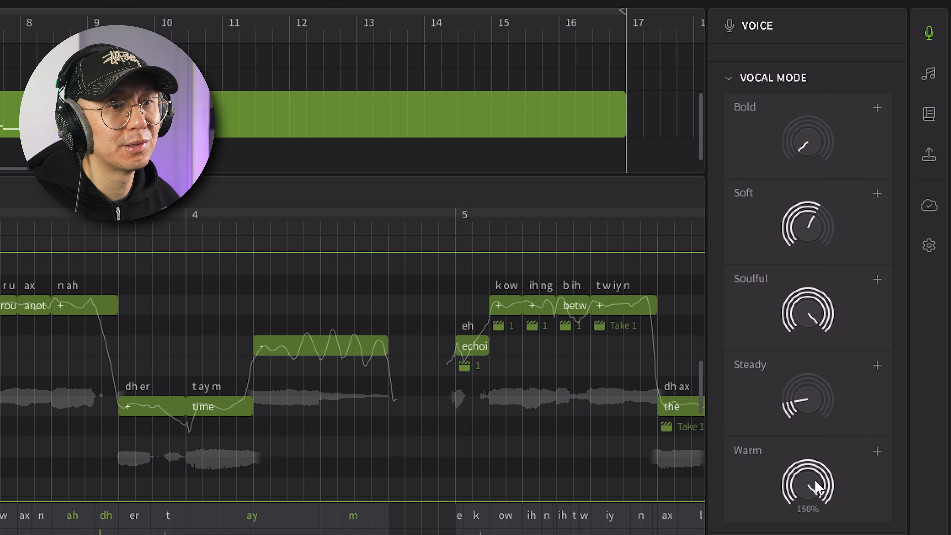
scroll(816, 481, down, 6)
Raise the voice's Loudness moderately above 0 dB and sweep Tension well below zero before settling it slightly under zero.
scroll(824, 527, down, 5)
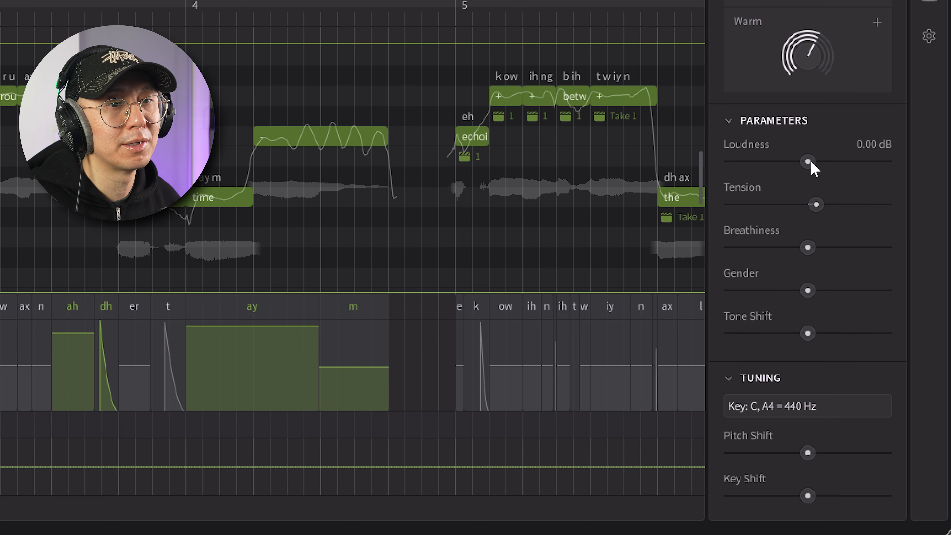
drag(814, 162, 842, 162)
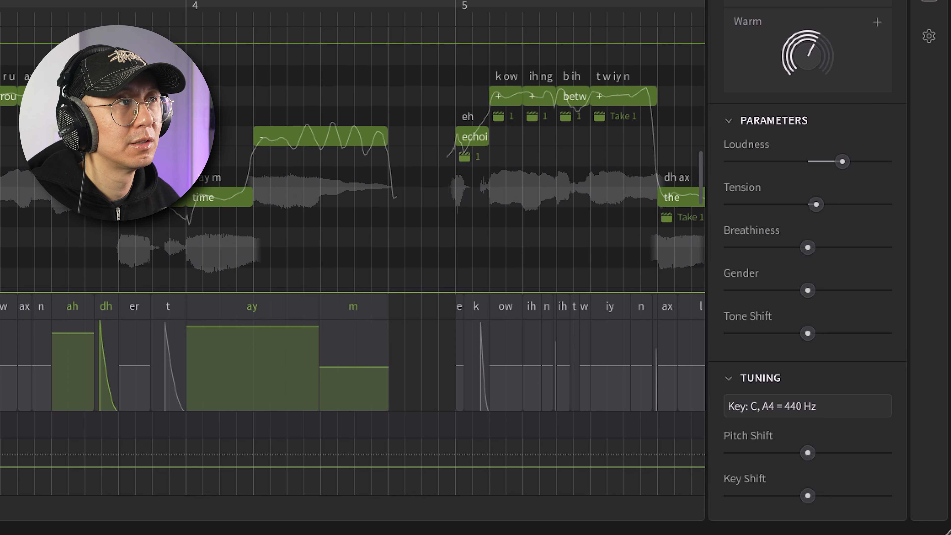
drag(816, 205, 771, 205)
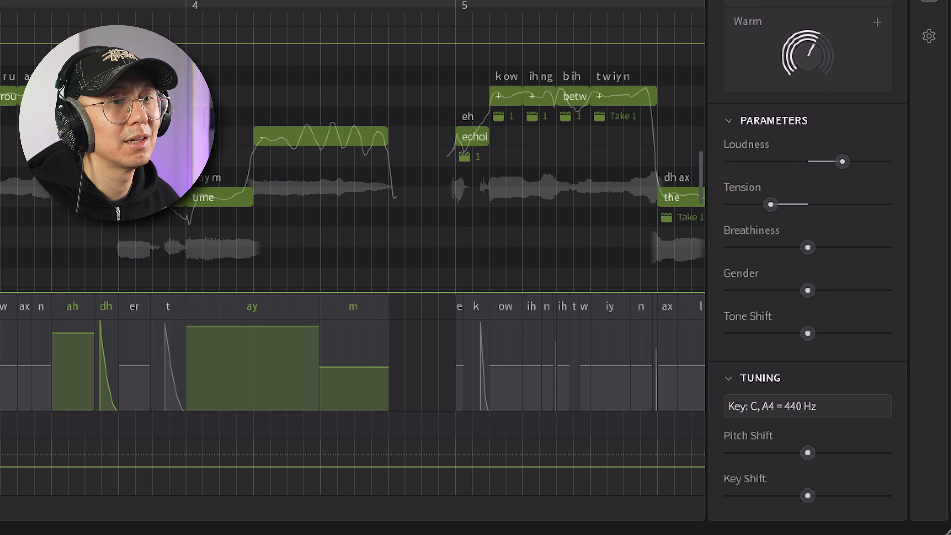
mouse_move(785, 205)
drag(778, 205, 803, 205)
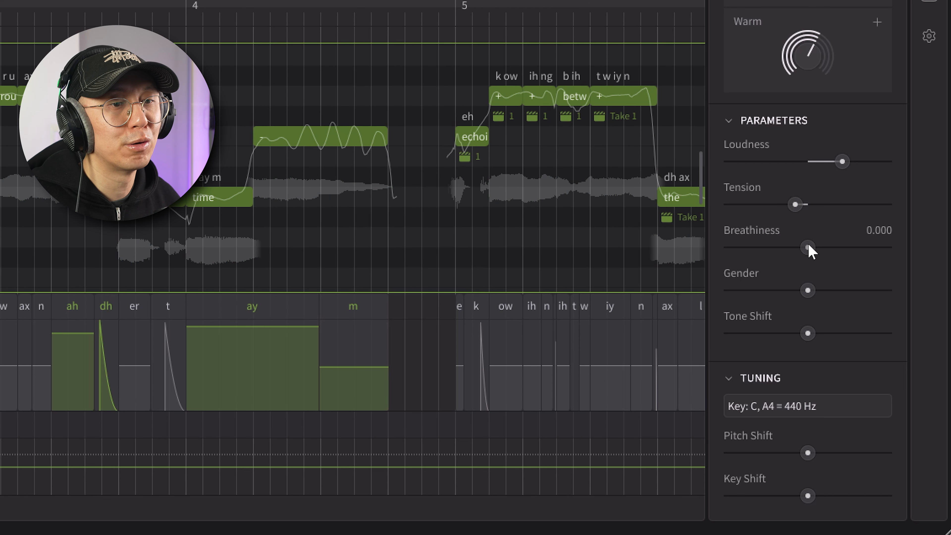
Raise the voice's Breathiness to 0.690 and ease it back to slightly above zero.
drag(807, 247, 861, 247)
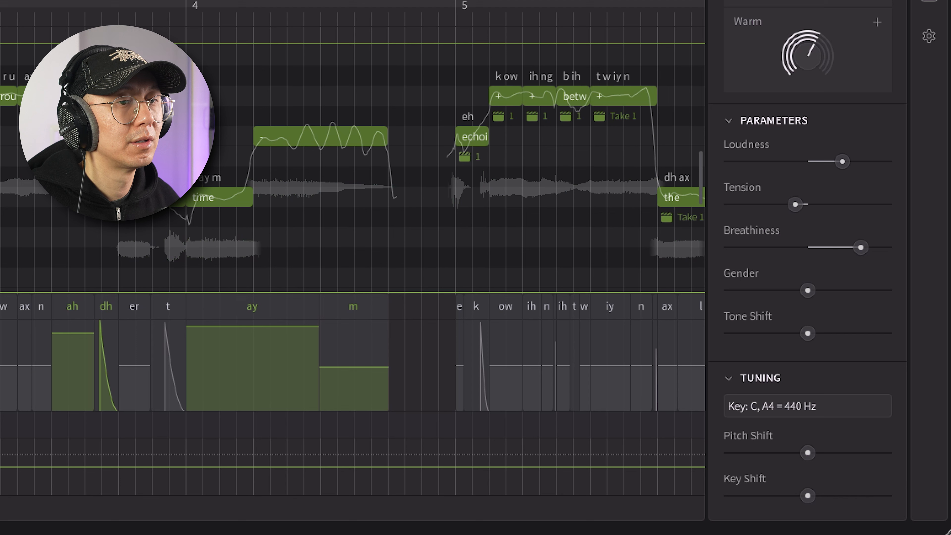
mouse_move(858, 252)
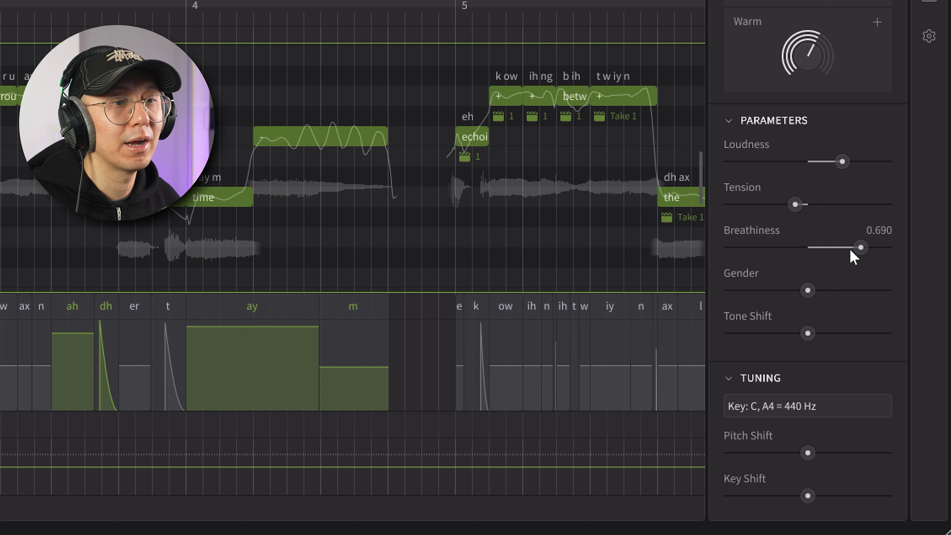
drag(850, 251, 826, 251)
Compare the voice's Gender at 0.680 and -0.725, and return it to about zero.
drag(807, 293, 859, 293)
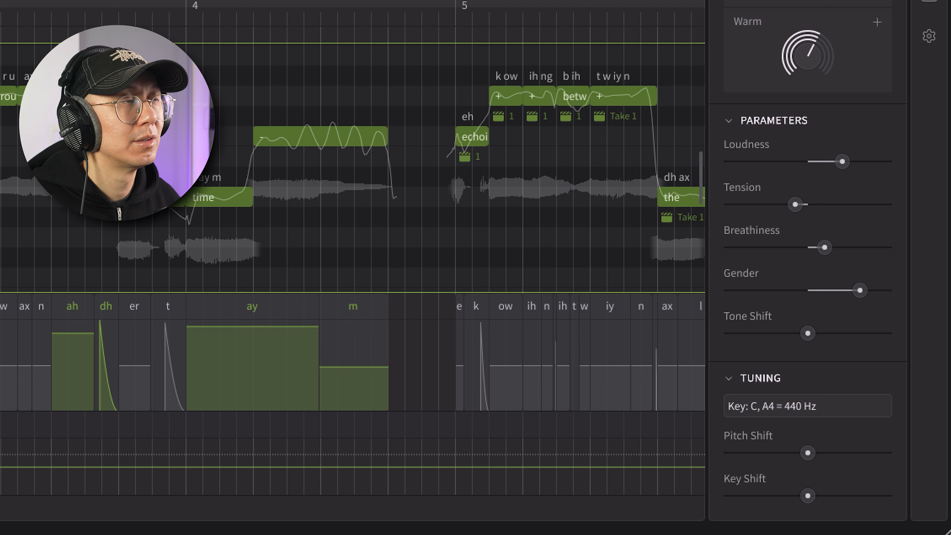
mouse_move(880, 271)
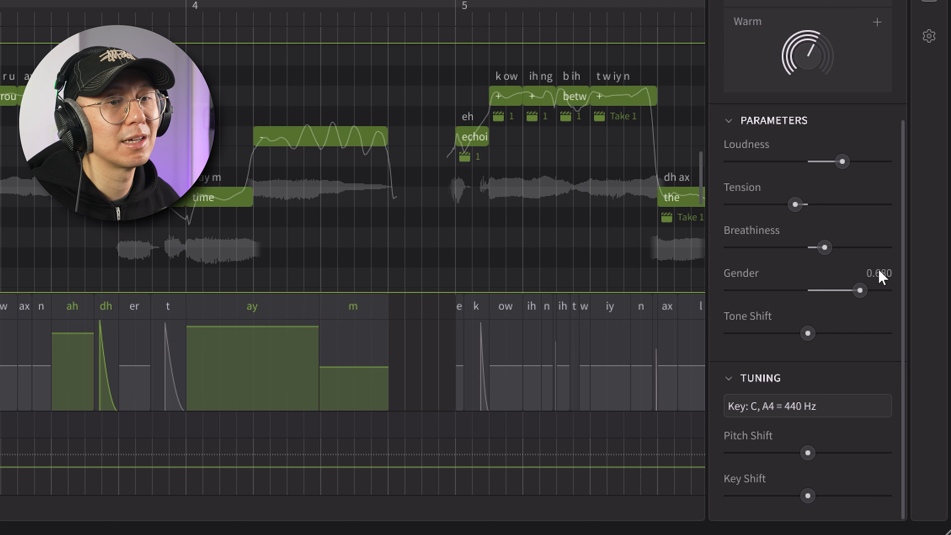
drag(859, 292, 752, 291)
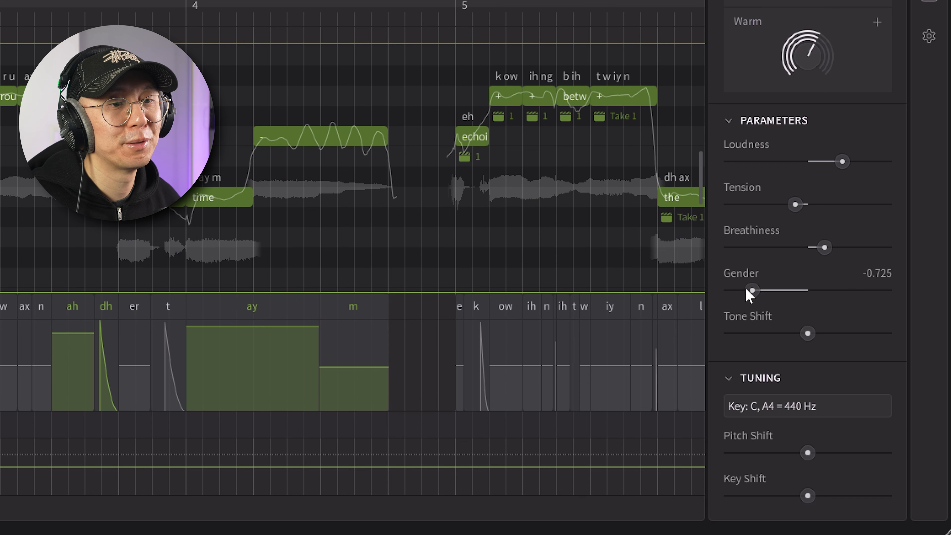
drag(752, 291, 811, 296)
Try the voice's Tone Shift at 224 cents and lower it to about halfway down its negative range.
drag(796, 331, 851, 333)
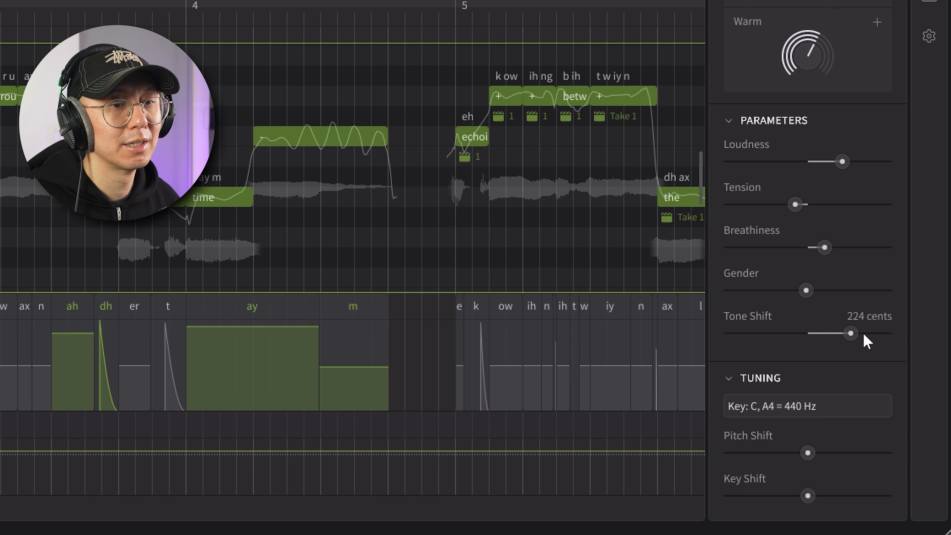
drag(800, 334, 763, 333)
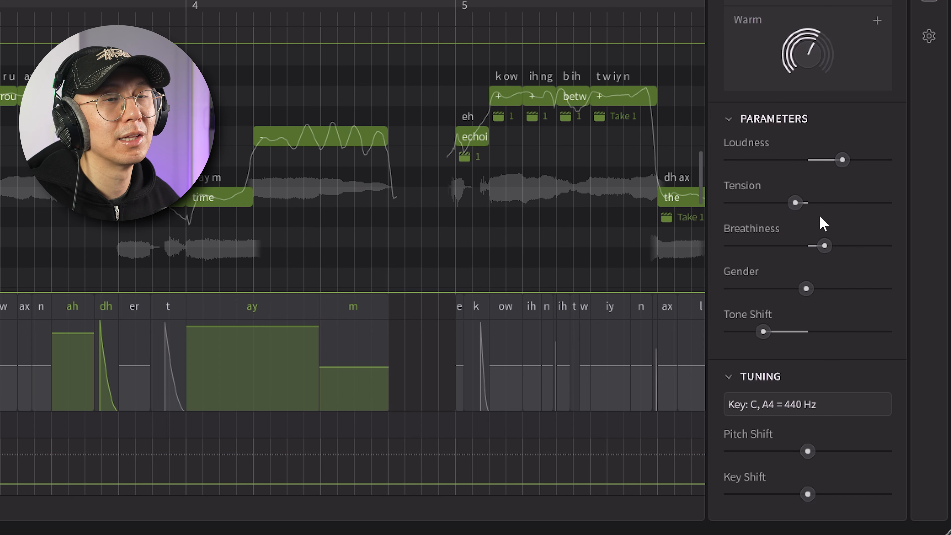
scroll(819, 219, up, 5)
scroll(822, 224, up, 5)
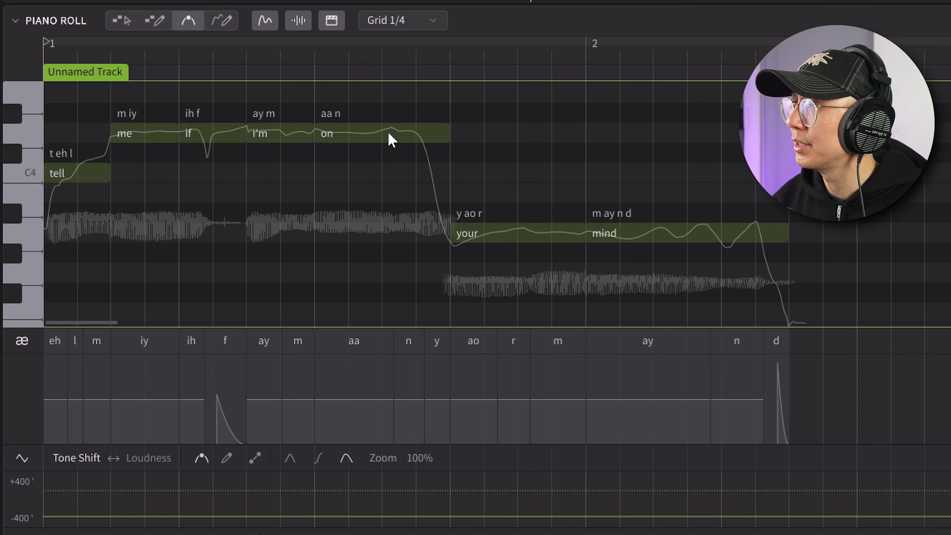
Add a pitch control point on the note "on" in bar 1, pull it down below C4, and audition the phrase.
drag(376, 134, 385, 203)
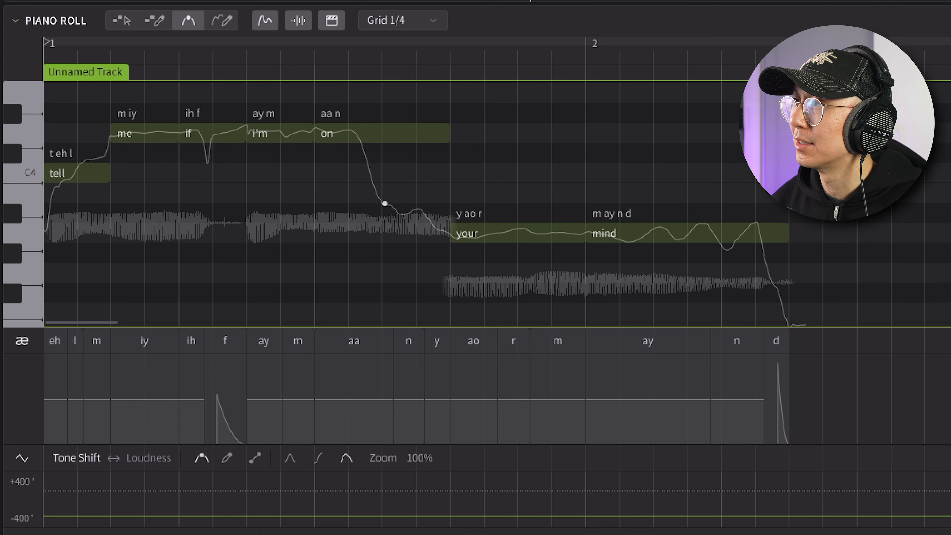
key(space)
key(space)
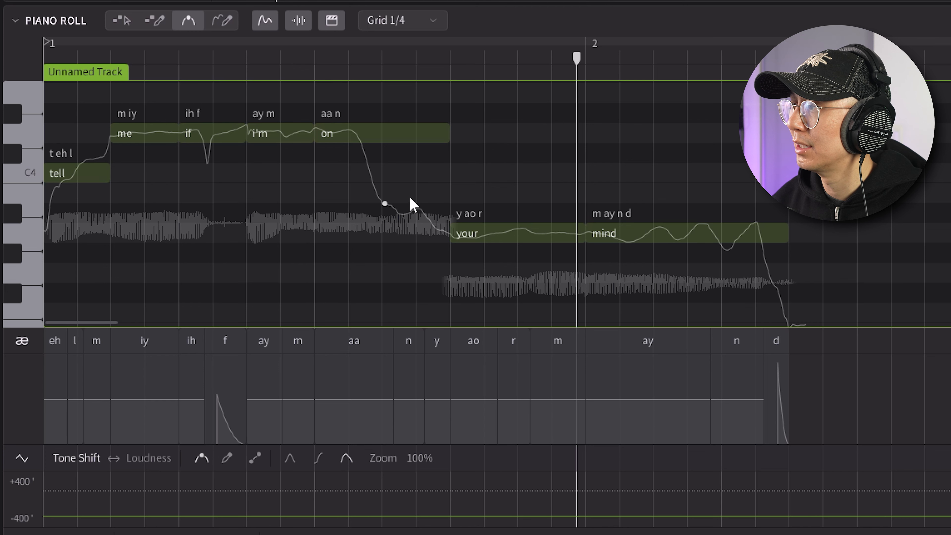
Move the pitch control point back up to the end of the note "on" and audition the phrase again.
drag(387, 210, 449, 143)
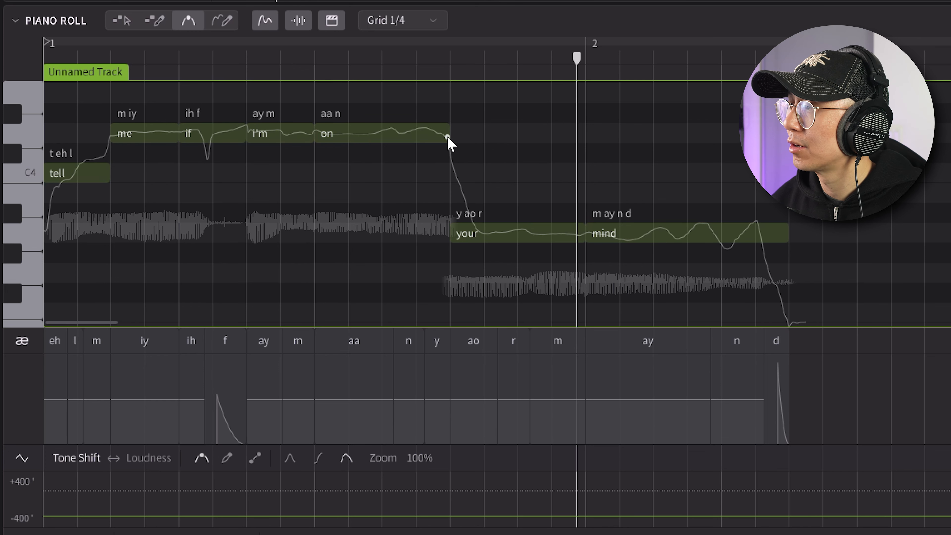
key(space)
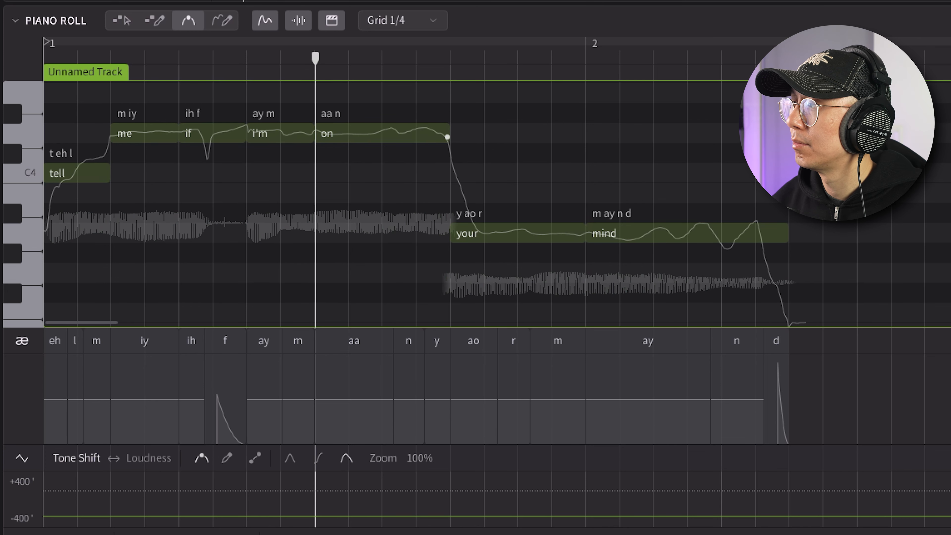
key(space)
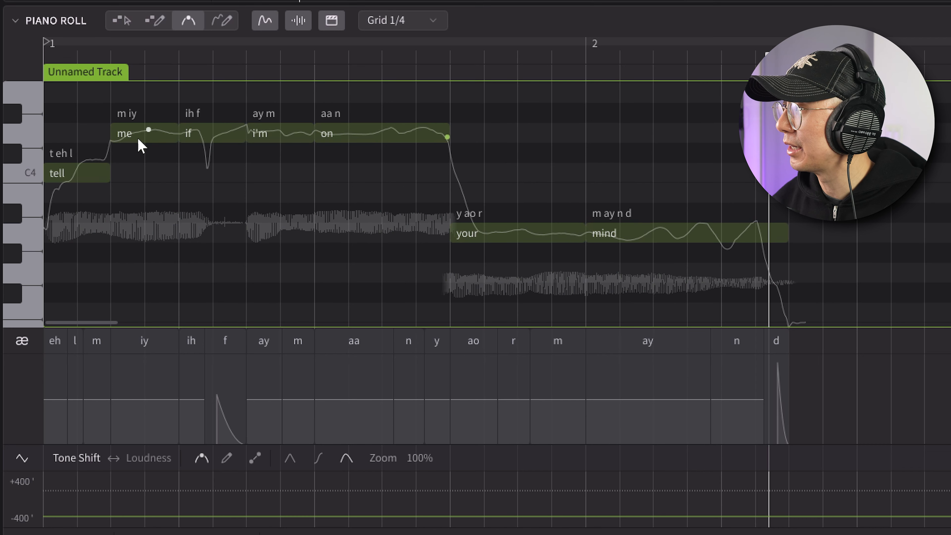
Try pitch control points lowered to C4 after "tell" and below C4 before "i'm", audition the phrase, and move the second point back up.
drag(147, 132, 121, 179)
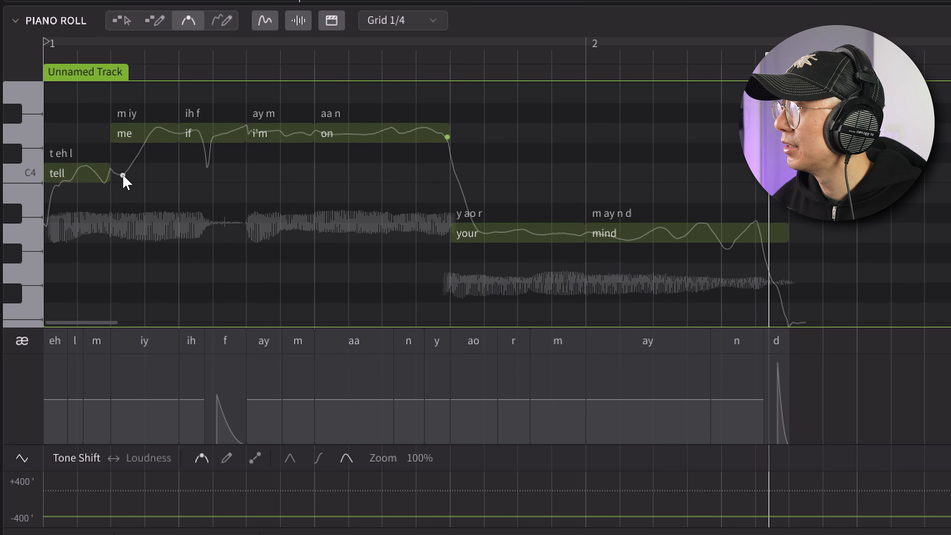
key(space)
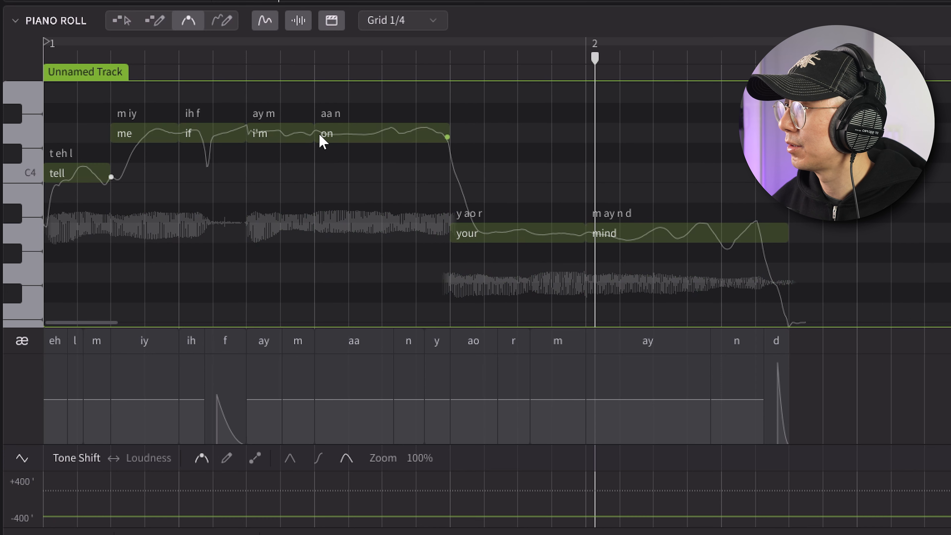
drag(319, 136, 254, 205)
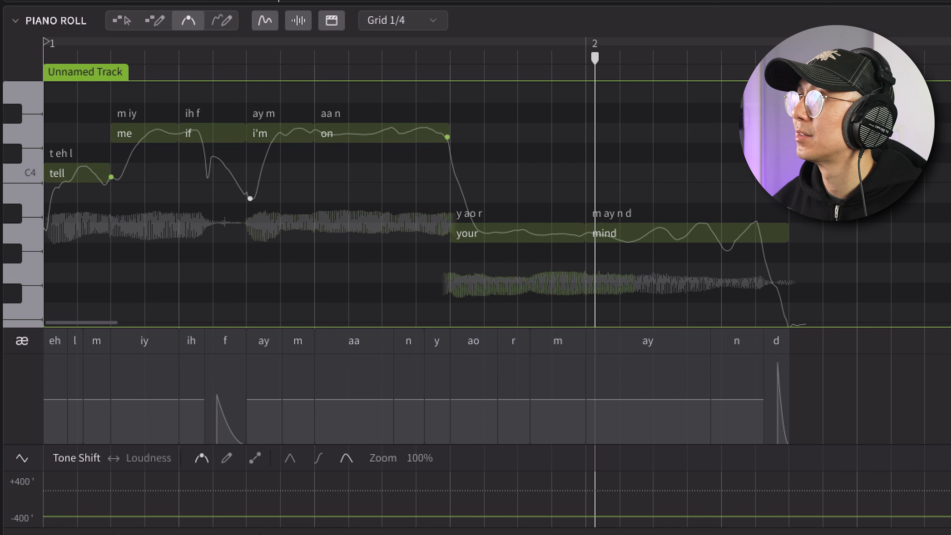
key(space)
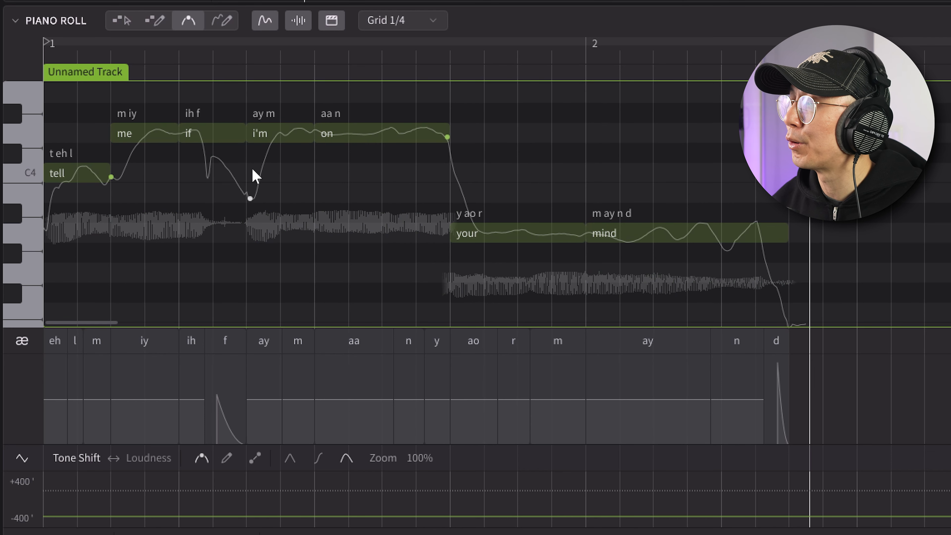
drag(251, 199, 253, 129)
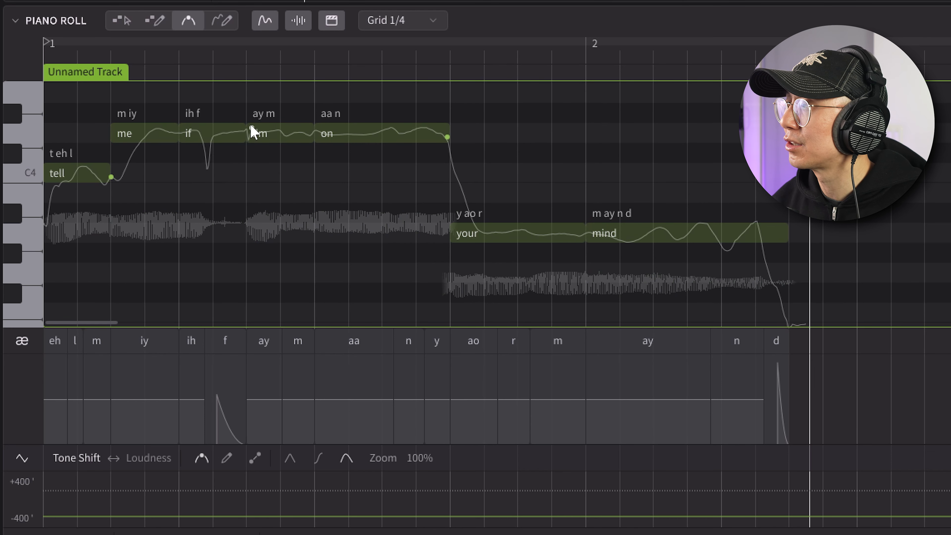
Try a freehand pitch curve that dips and rises across "on" into "your", and audition the phrase.
click(223, 21)
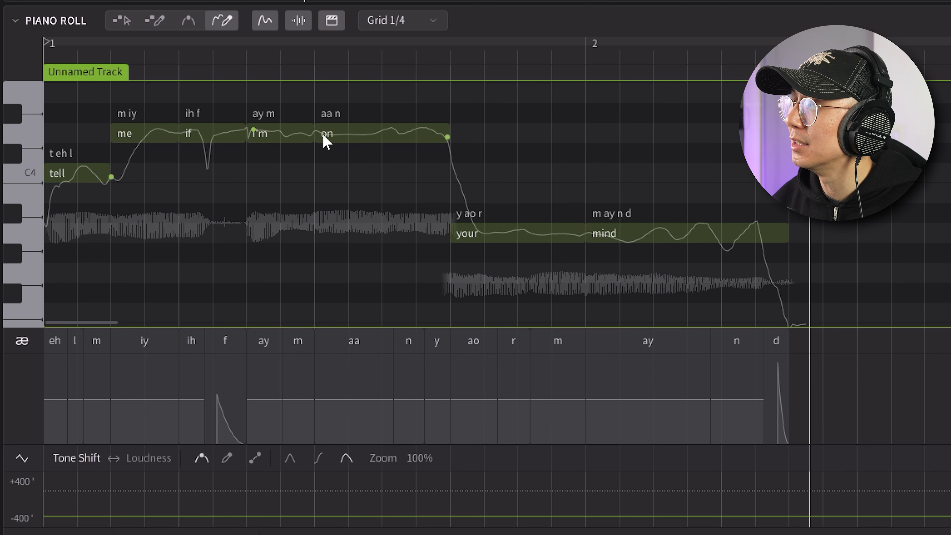
mouse_move(324, 138)
mouse_down()
mouse_move(333, 160)
mouse_move(486, 240)
mouse_move(498, 233)
mouse_up()
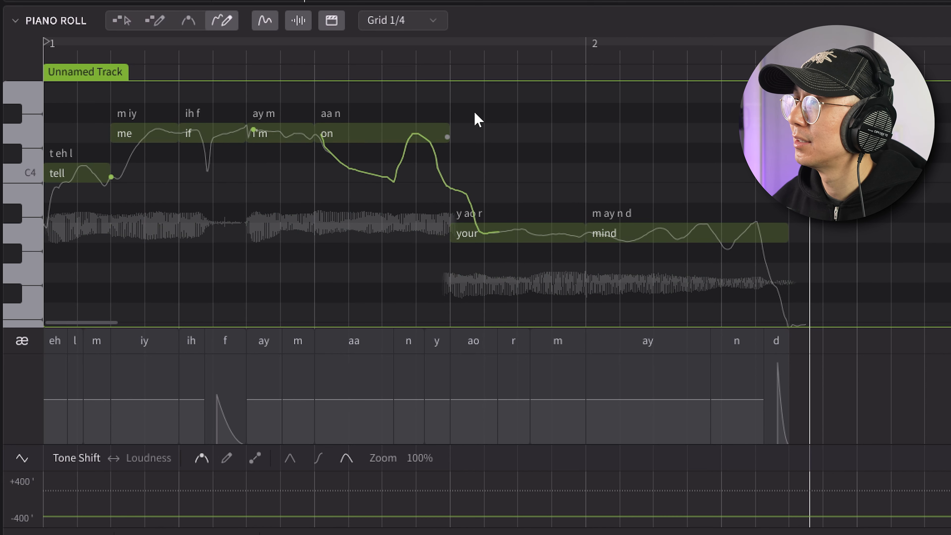
key(space)
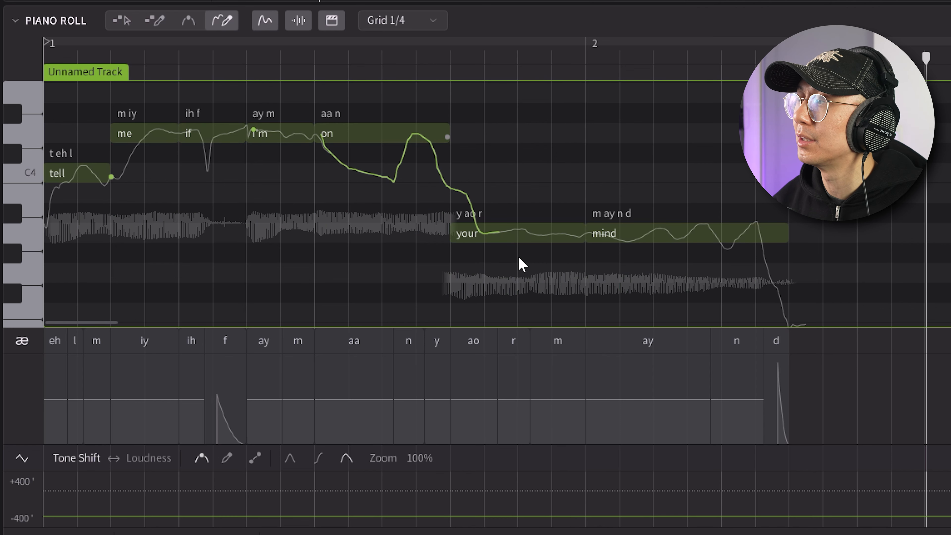
click(188, 19)
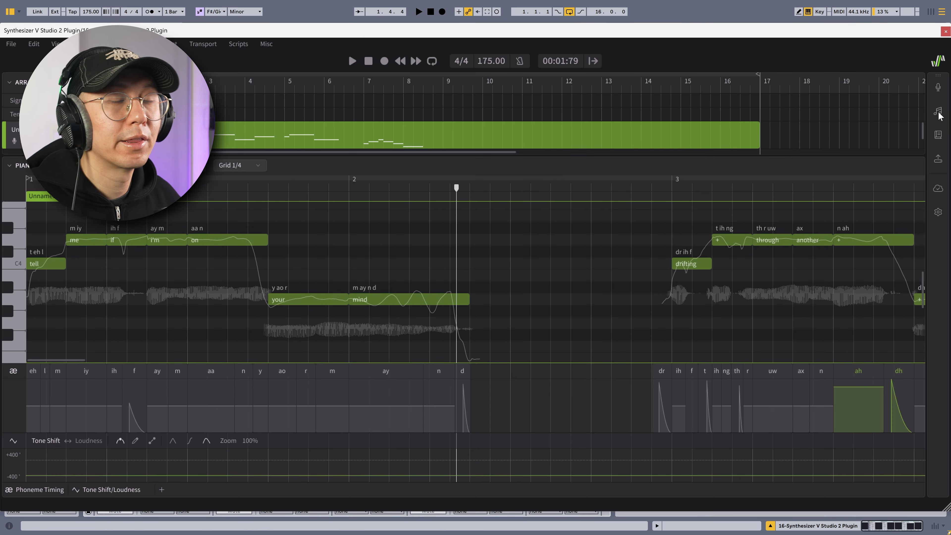
Select the notes "your" and "mind", compare their Expression near Vibrant and near Raw, and leave it near Rigid.
click(939, 109)
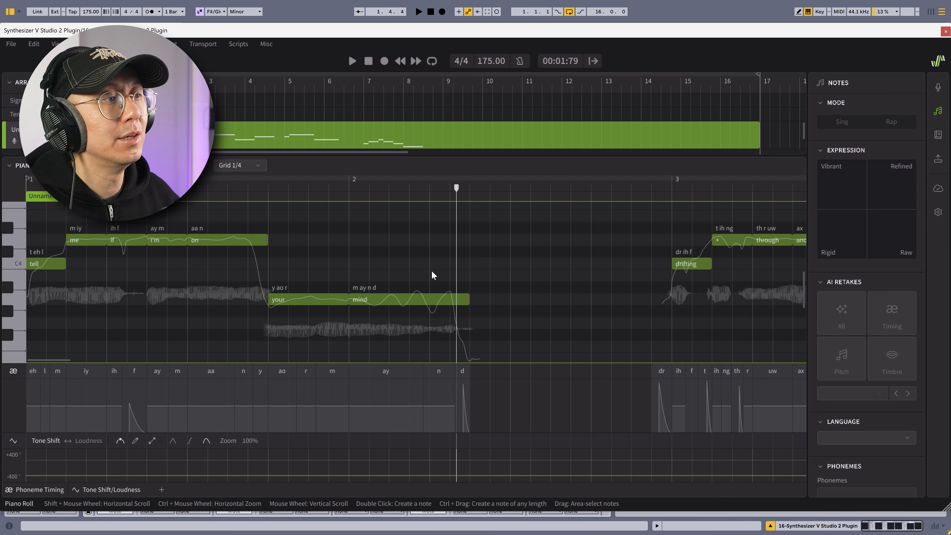
drag(506, 250, 396, 329)
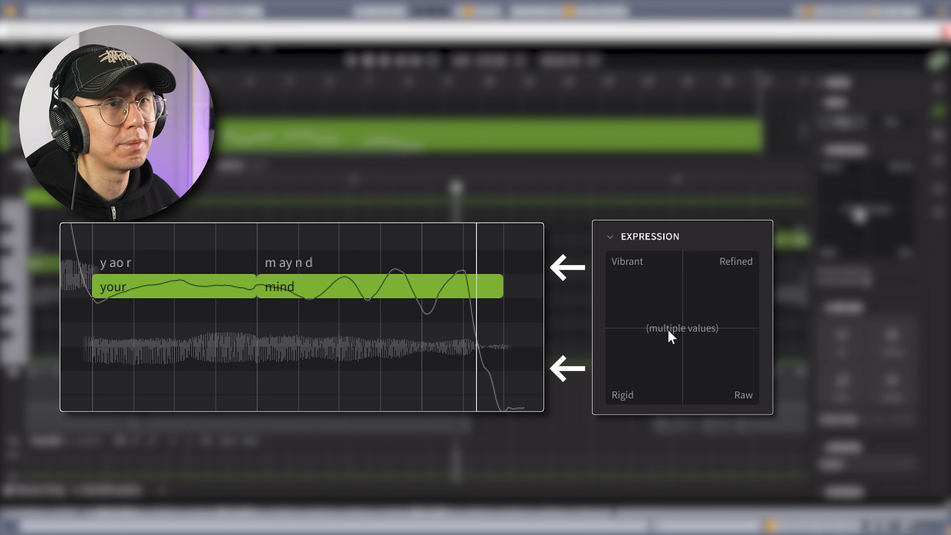
drag(668, 333, 620, 270)
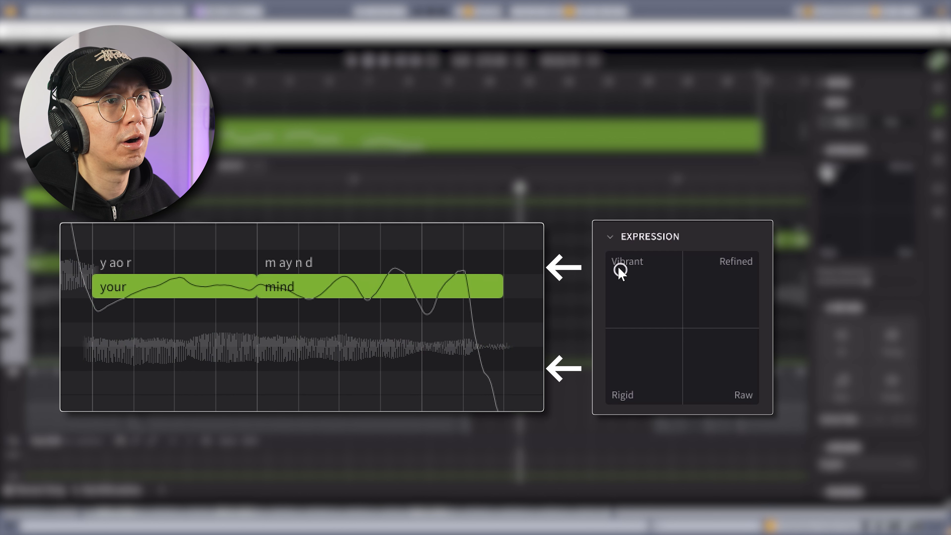
drag(621, 270, 727, 381)
key(space)
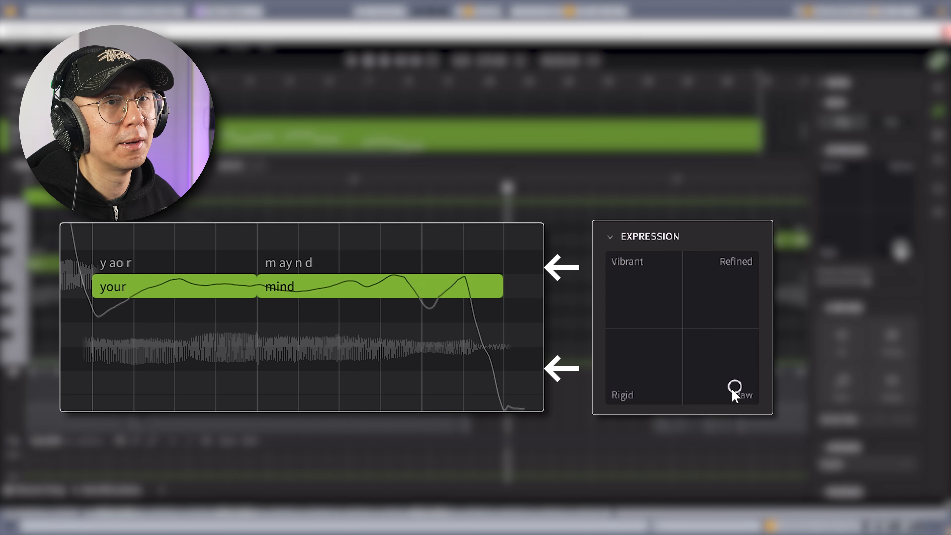
drag(636, 340, 621, 368)
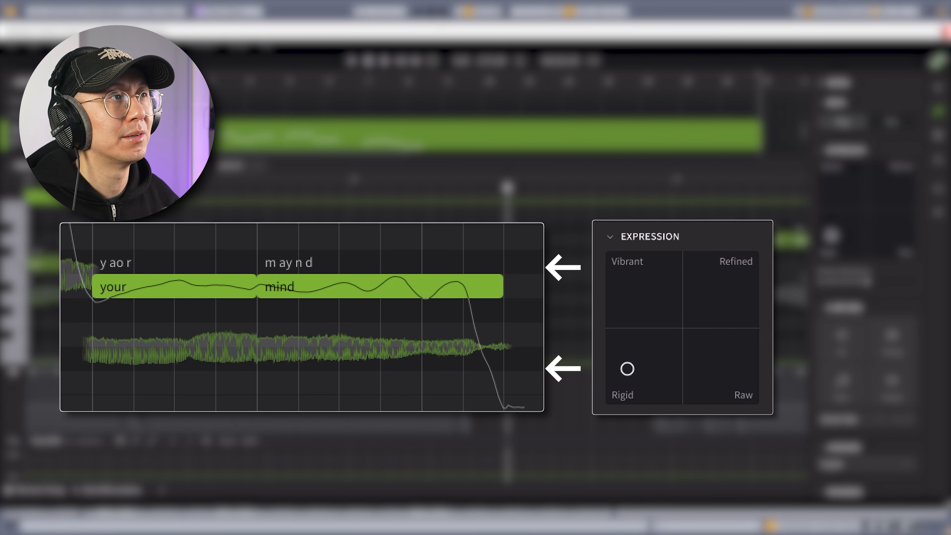
key(space)
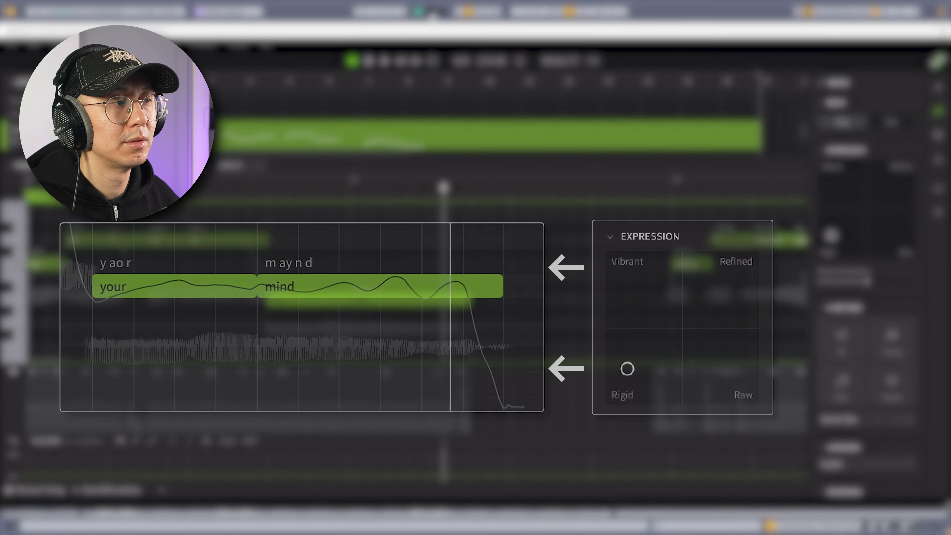
key(space)
Generate two AI retakes of all aspects for the whole phrase from "tell" to "mind", auditioning each one.
drag(528, 329, 5, 215)
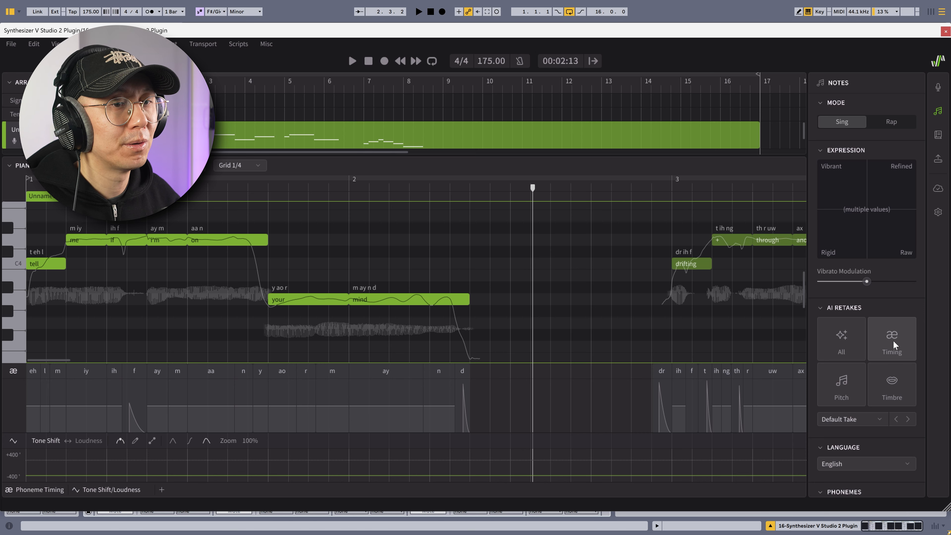
click(842, 337)
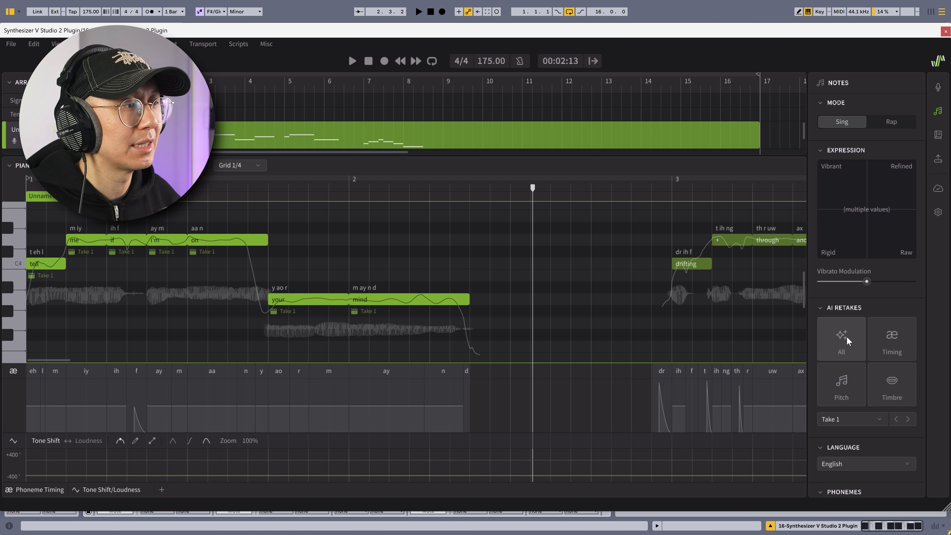
key(space)
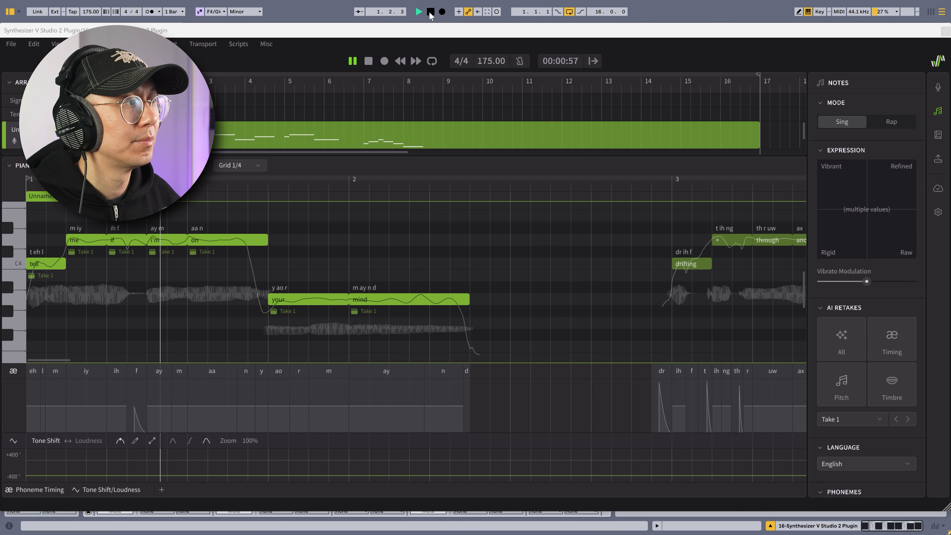
click(830, 342)
click(431, 12)
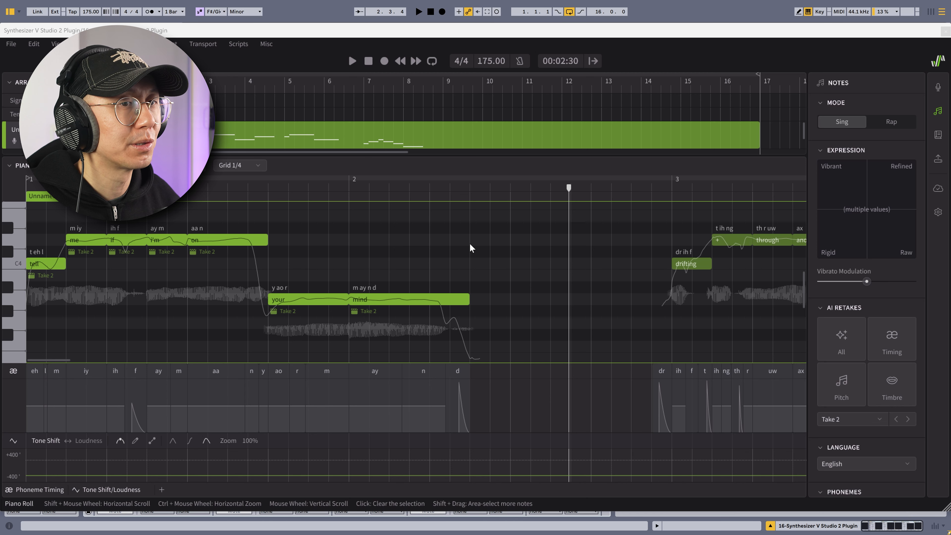
Switch the phrase to the Default Take and play it for comparison with the retakes.
click(875, 420)
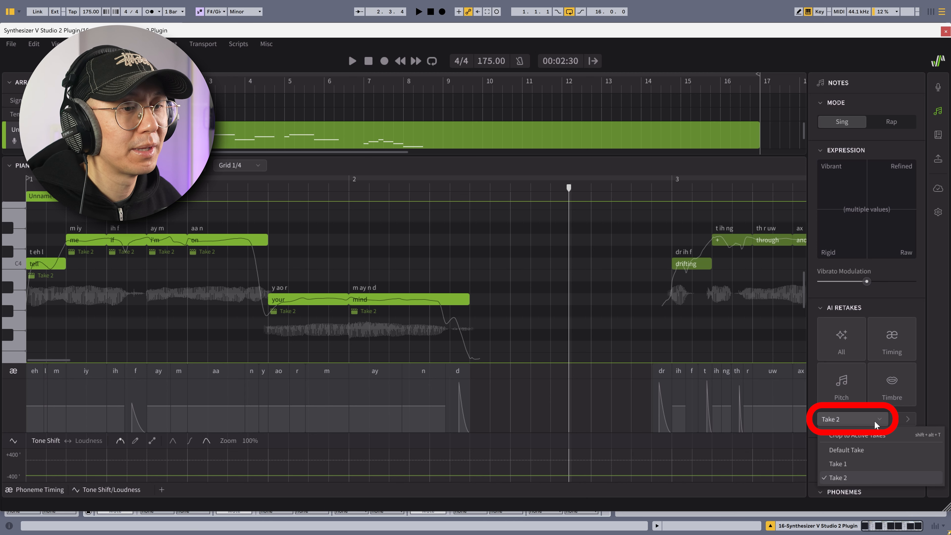
click(867, 449)
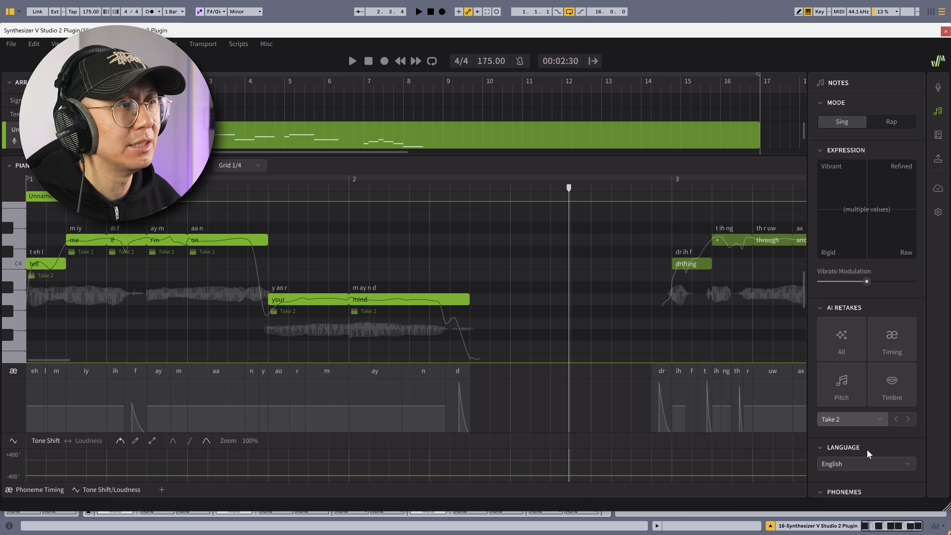
click(419, 12)
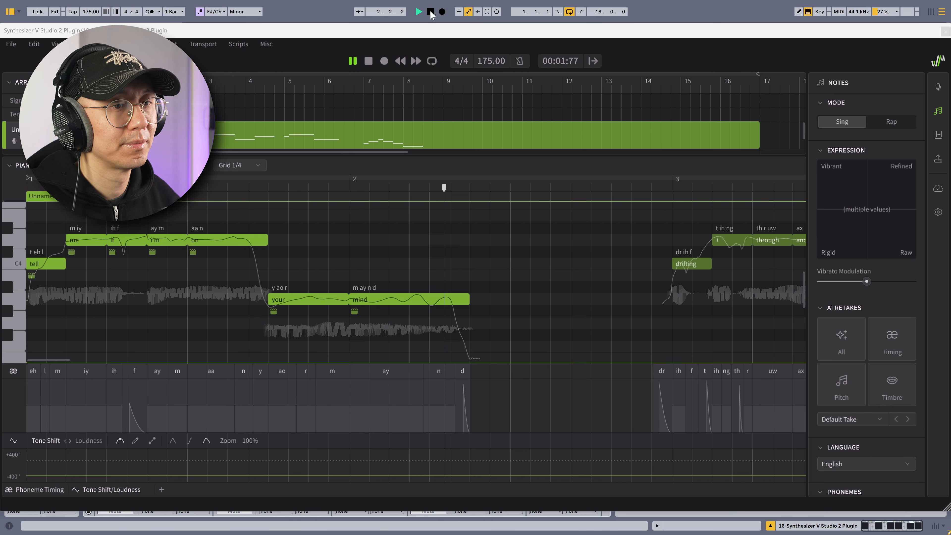
click(430, 12)
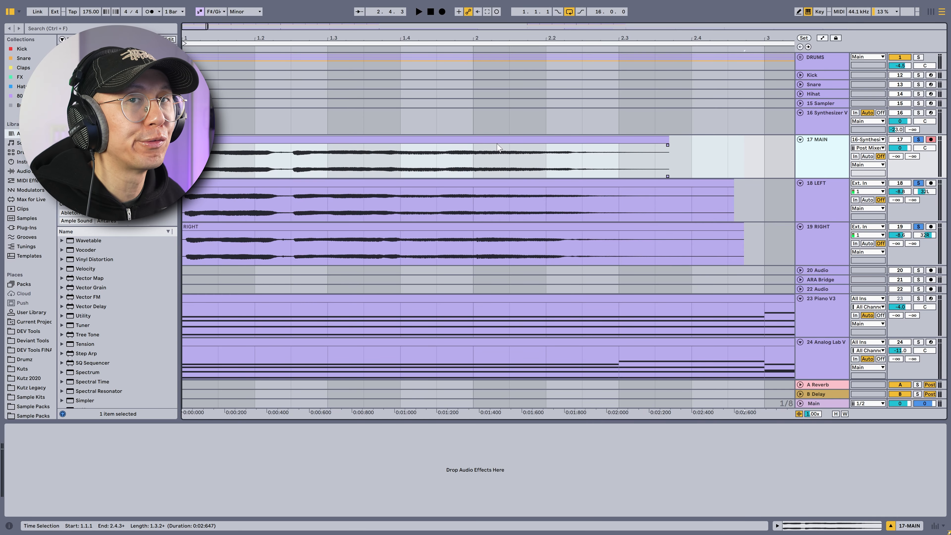
Go through the MAIN, LEFT and RIGHT vocal clips in the Ableton Live arrangement and play them layered from bar 1.
click(496, 140)
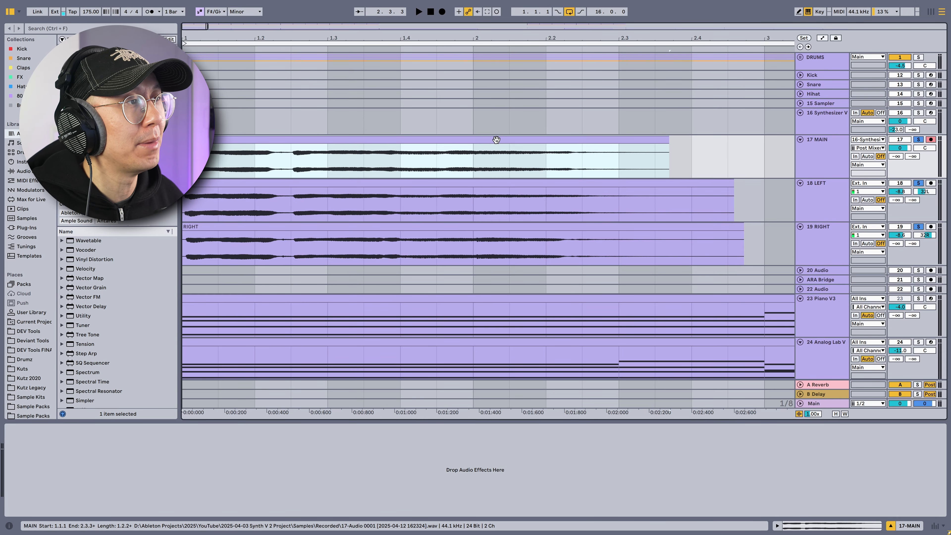
click(405, 181)
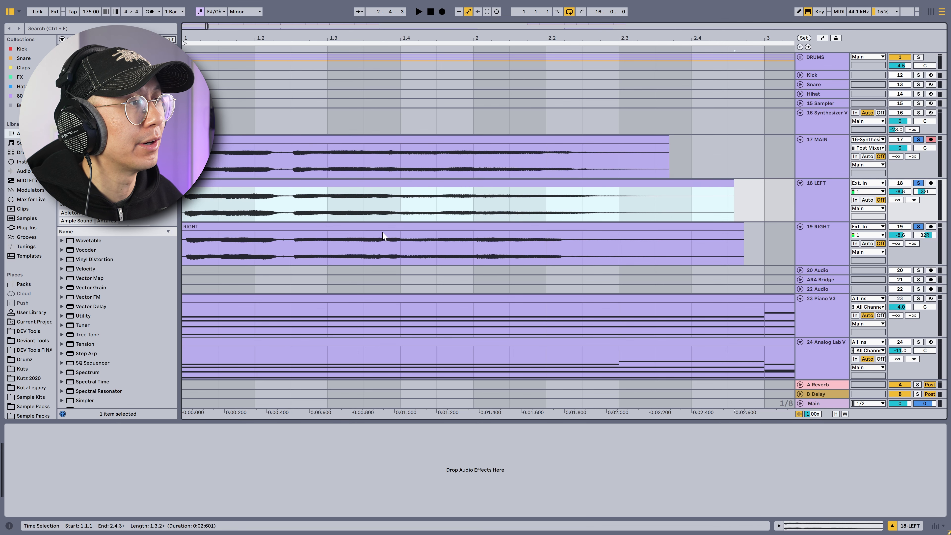
click(388, 228)
click(191, 122)
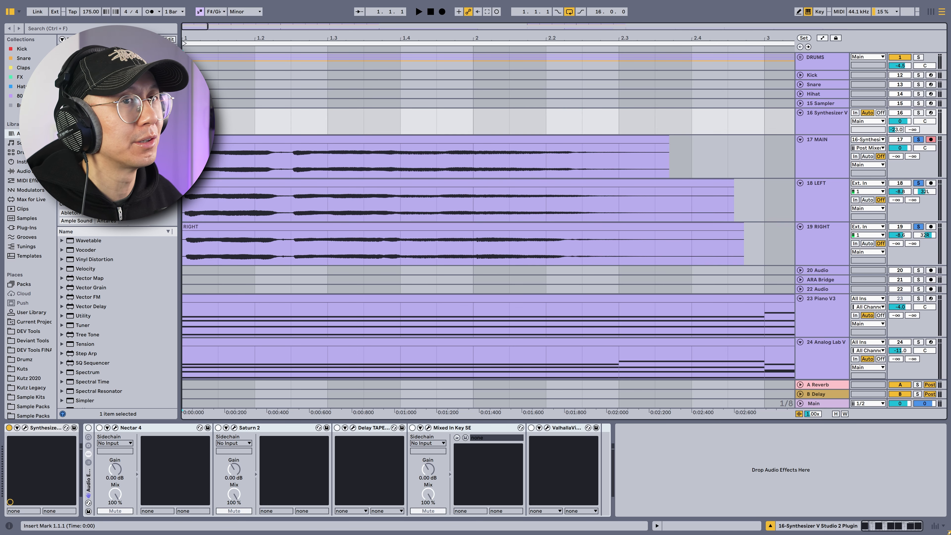
key(space)
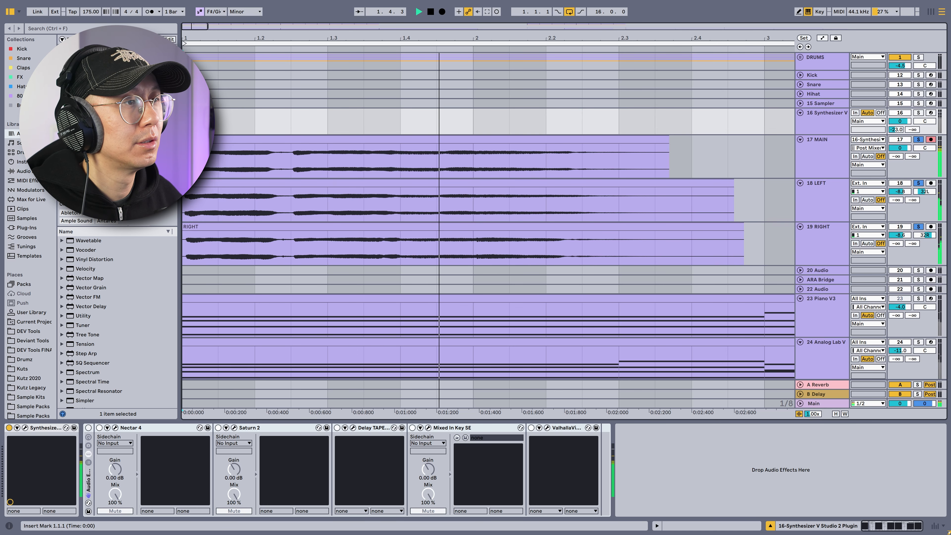
key(space)
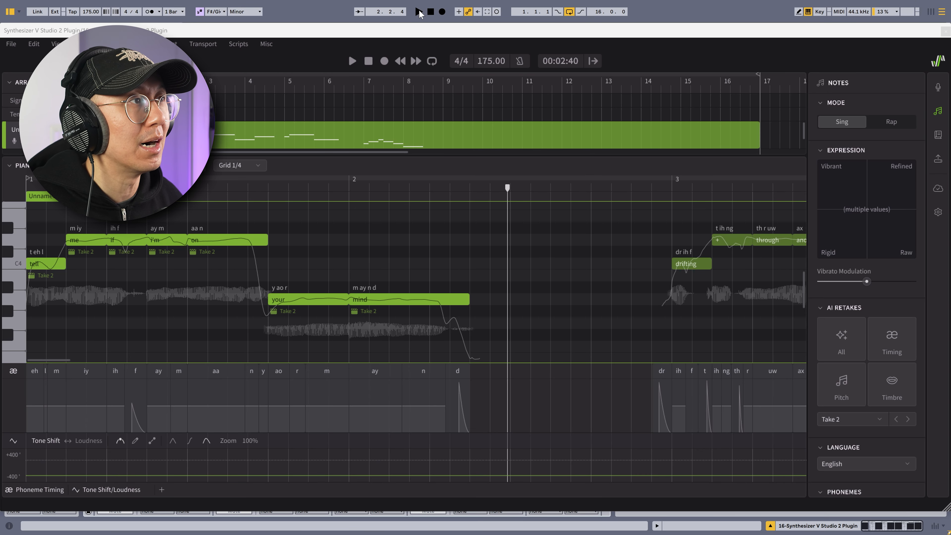
Audition the phrase with Take 2, generate a further AI retake of all aspects for the note "mind" alone, and play it.
click(419, 12)
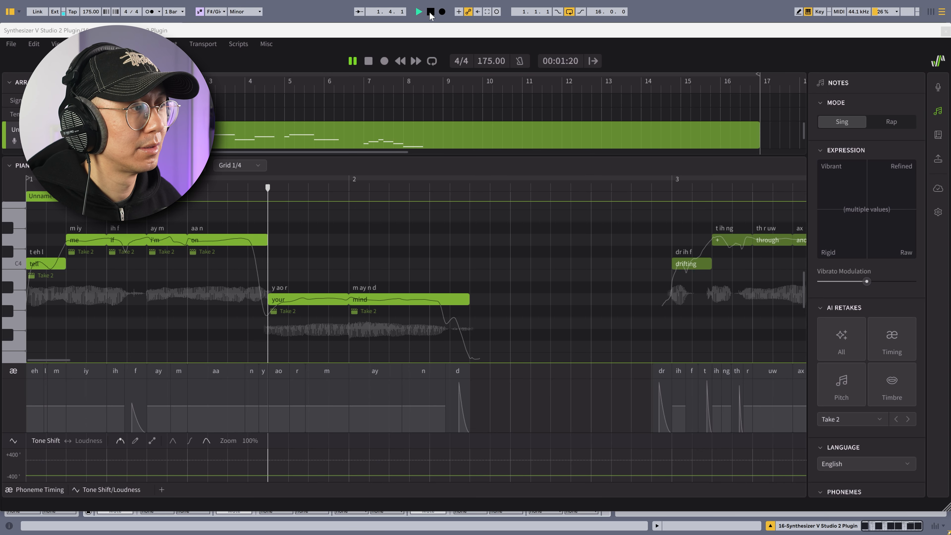
click(431, 12)
click(405, 329)
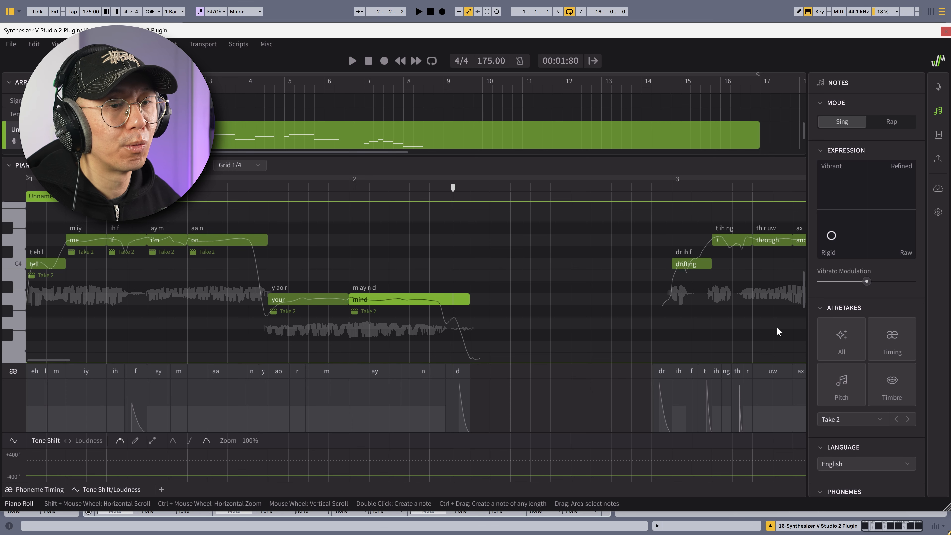
click(841, 339)
click(418, 12)
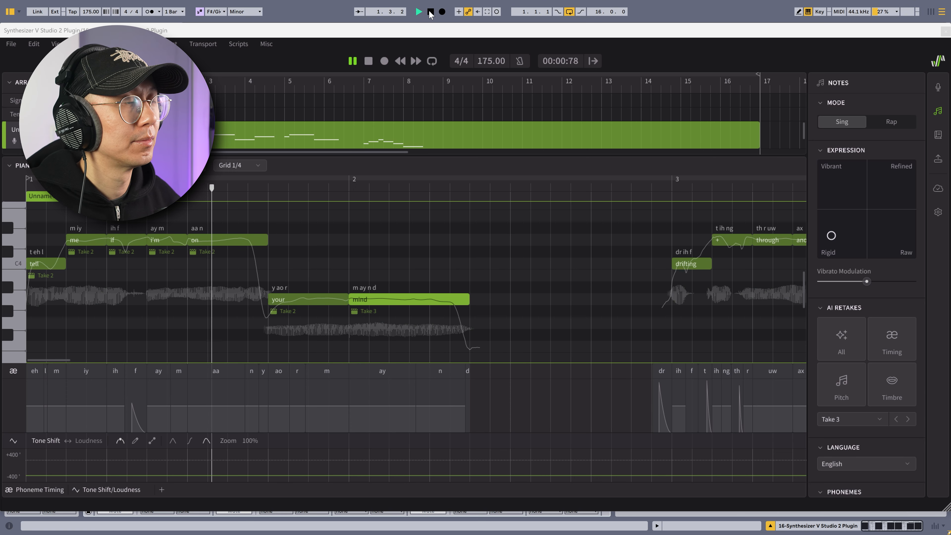
click(431, 12)
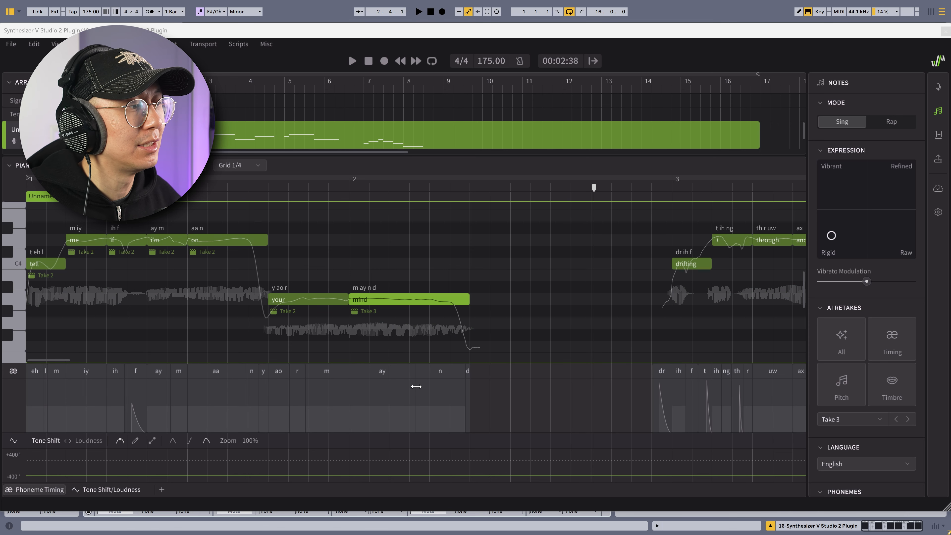
Lengthen the "ay" phoneme of "mind" by shifting the start of its "n" phoneme to the right, and audition the phrase.
click(423, 395)
drag(431, 407, 444, 393)
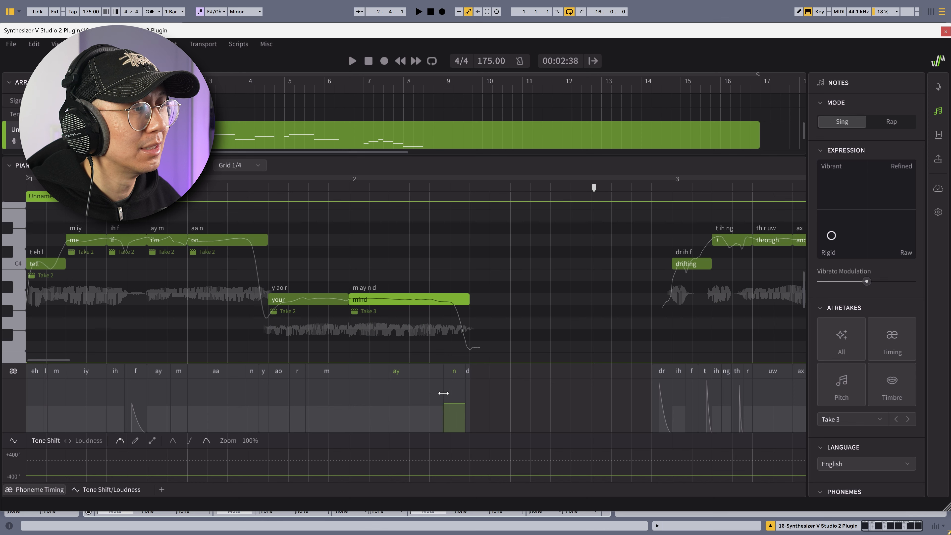
click(419, 12)
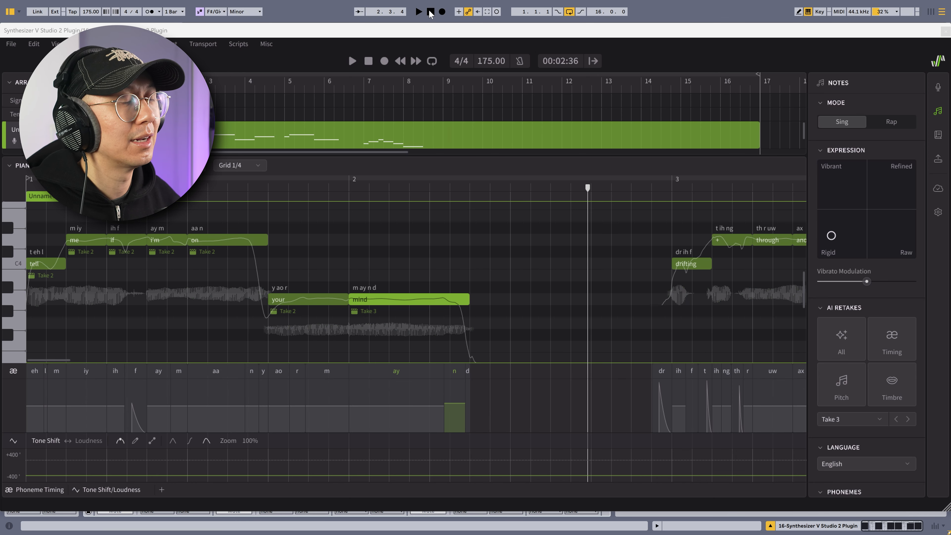
click(430, 11)
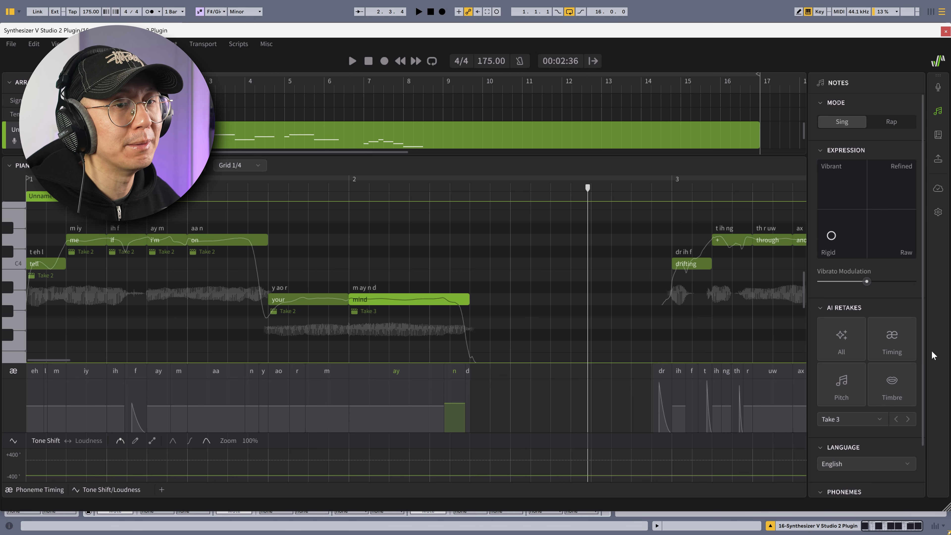
Generate a new AI retake of the timing for the note "mind" and play the phrase.
click(891, 345)
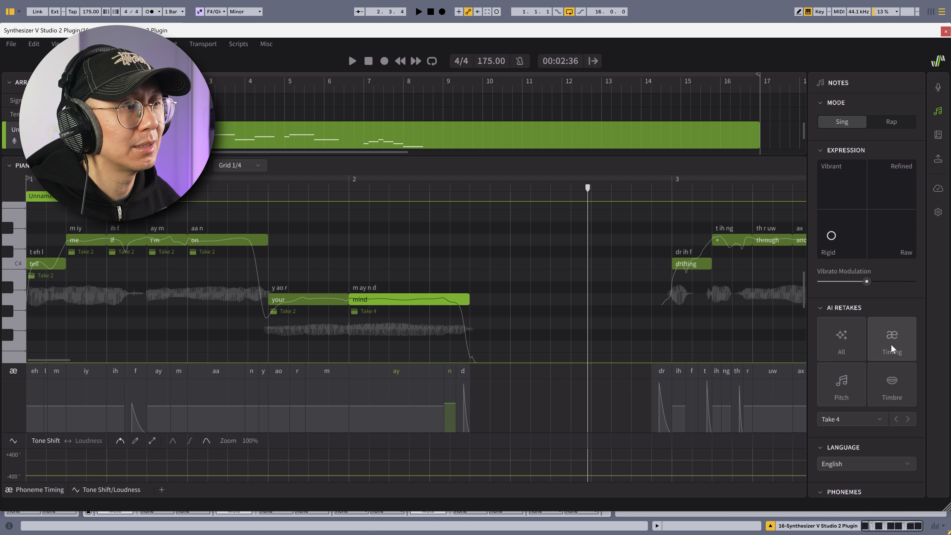
click(419, 11)
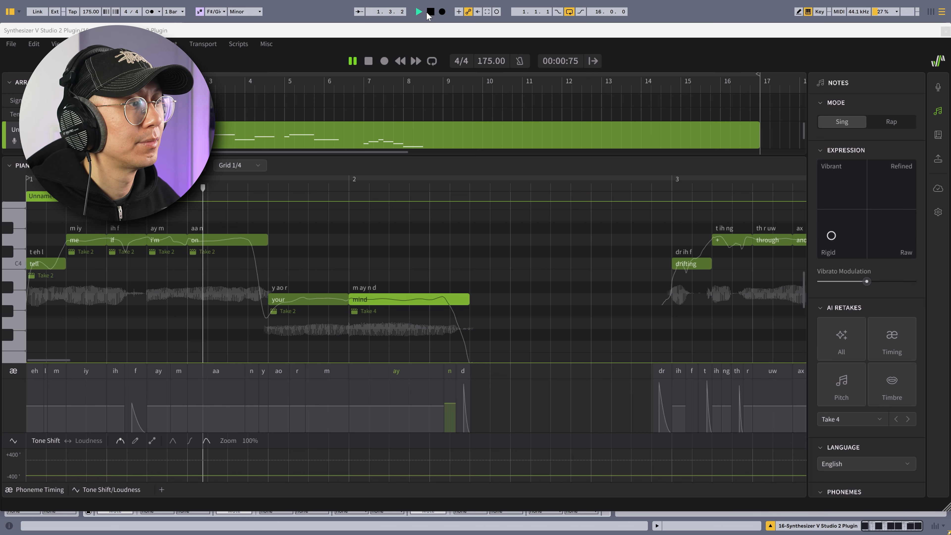
click(430, 11)
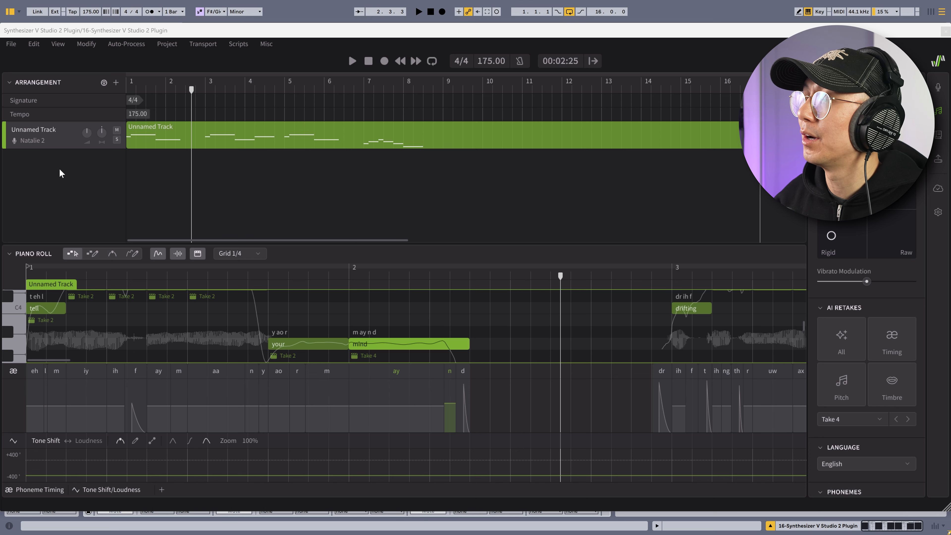
Create a second vocal track, assign it the Mai 2 voice and add an empty note group starting at bar 1.
right_click(76, 167)
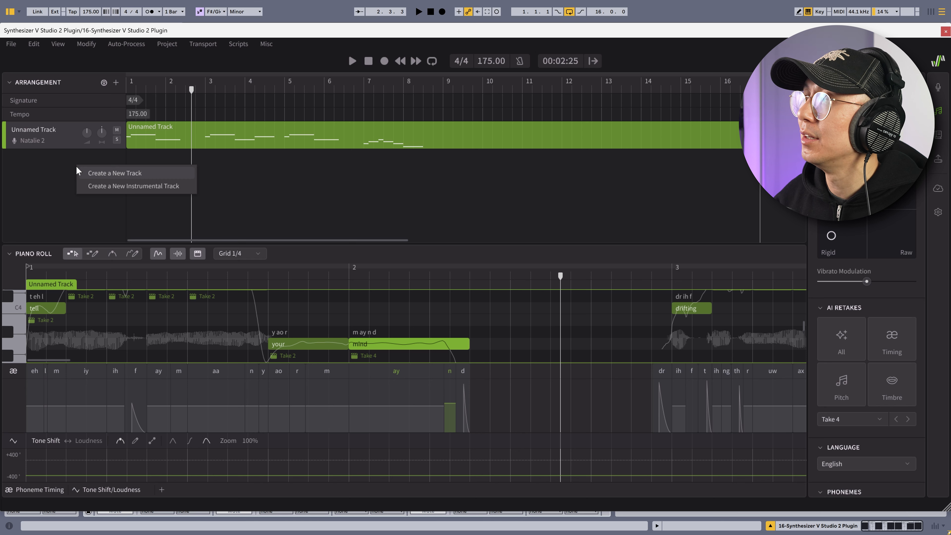
click(118, 173)
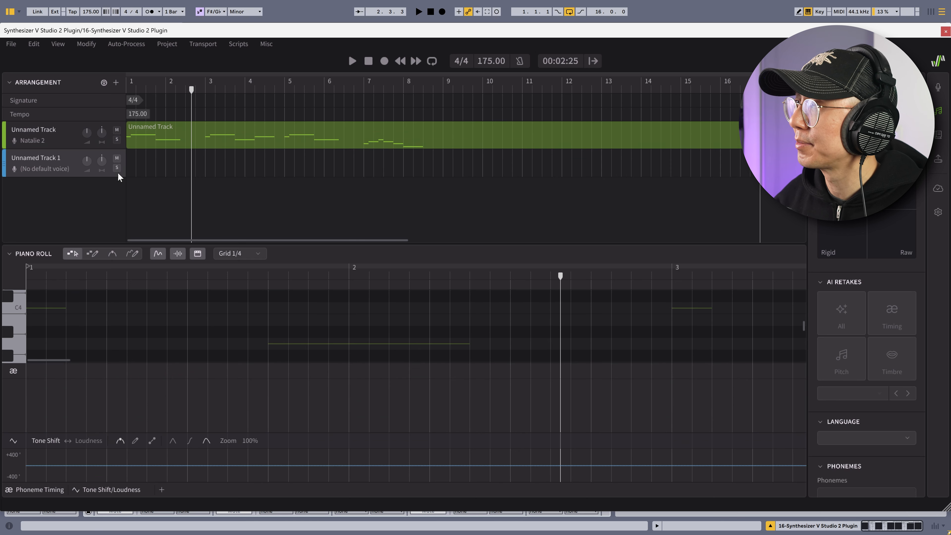
click(38, 168)
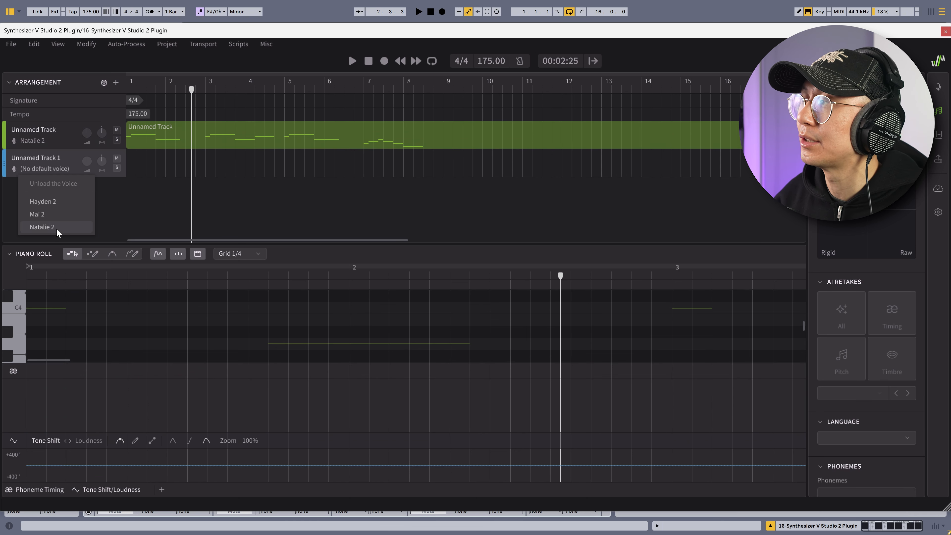
click(54, 213)
right_click(138, 162)
click(172, 171)
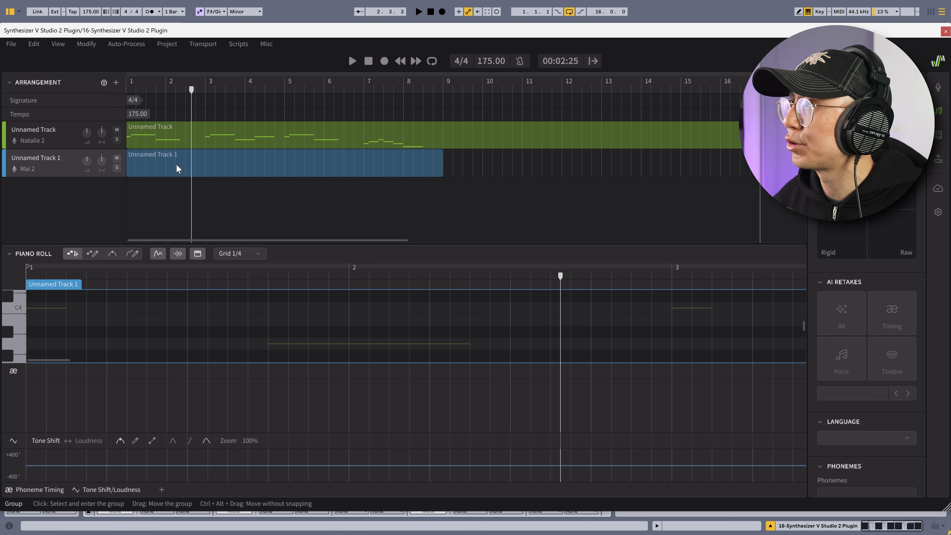
Copy all the lead vocal's notes from the first track into the second track's group, starting at bar 1.
click(199, 131)
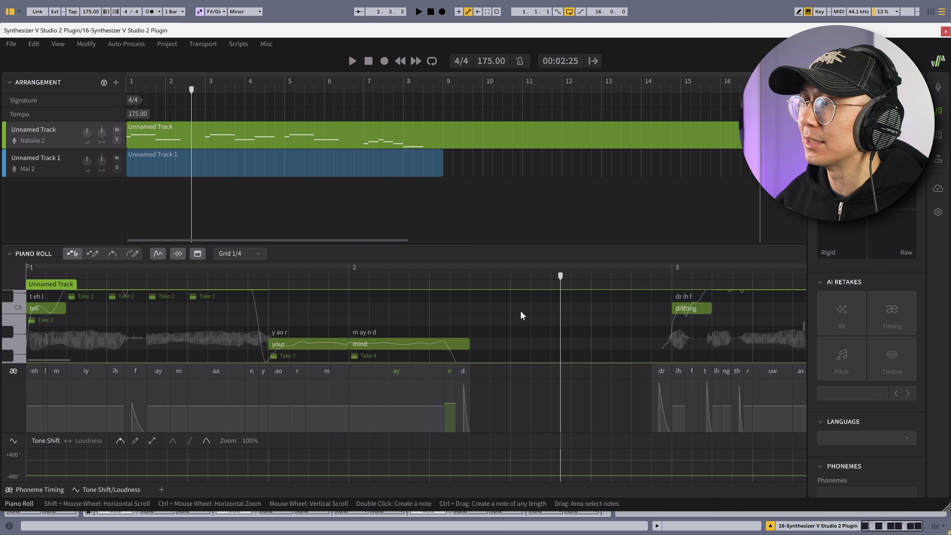
click(244, 155)
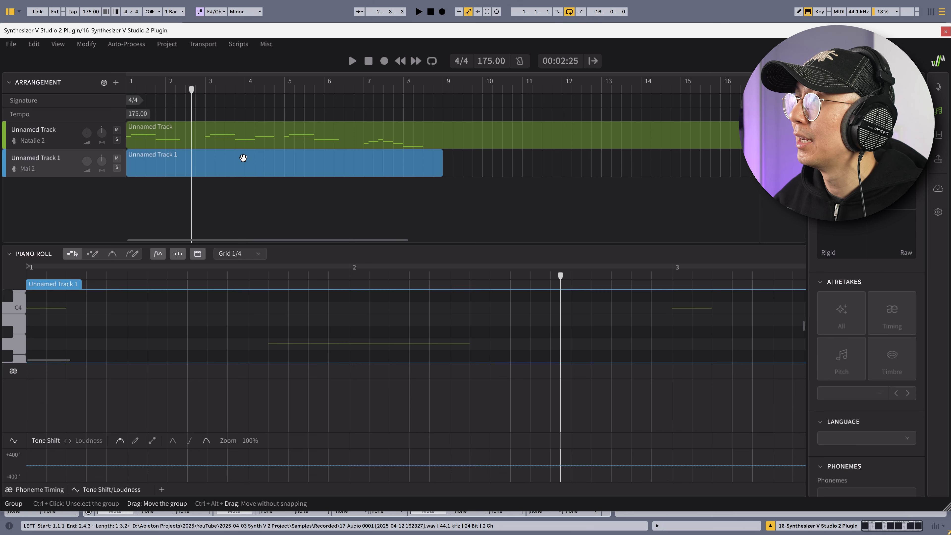
click(28, 335)
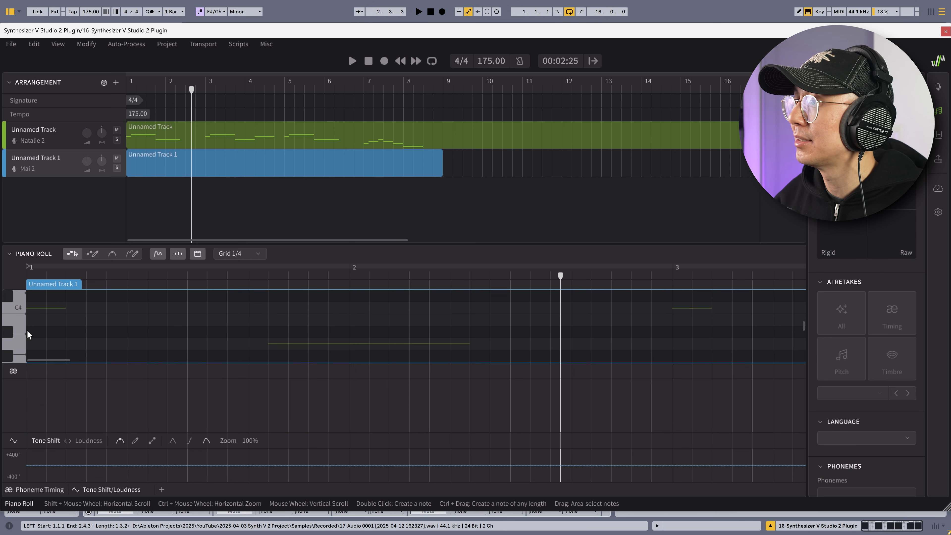
Set the second track's voice to Hayden 2 and audition it soloed, then together with the lead vocal.
click(44, 168)
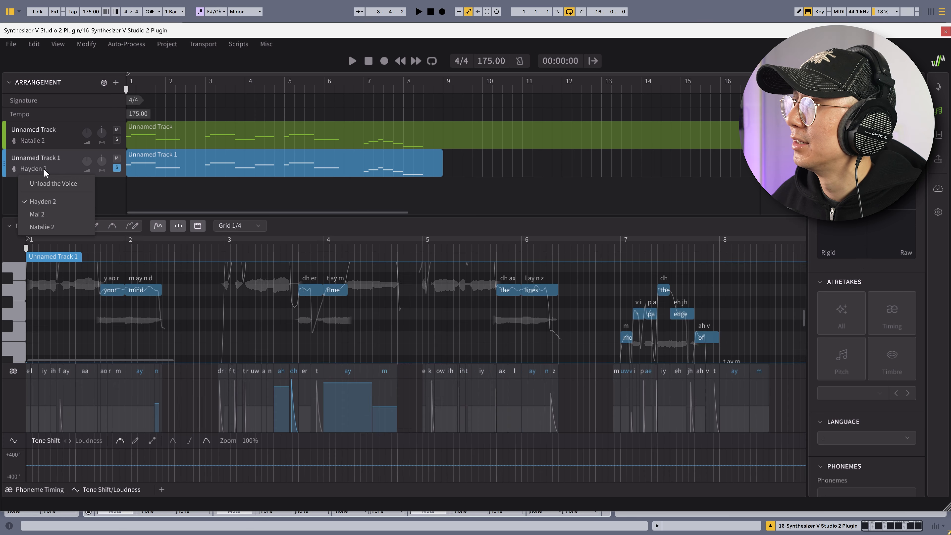
click(49, 202)
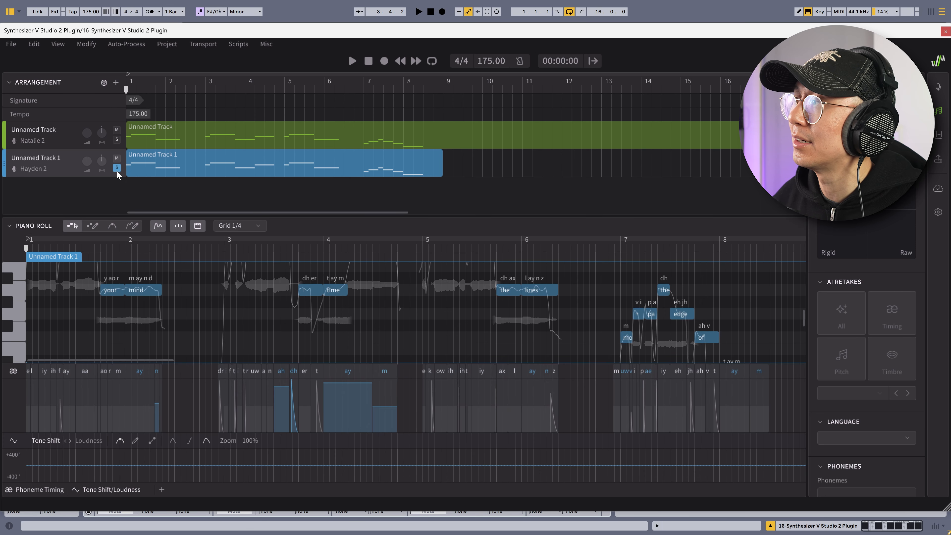
click(355, 60)
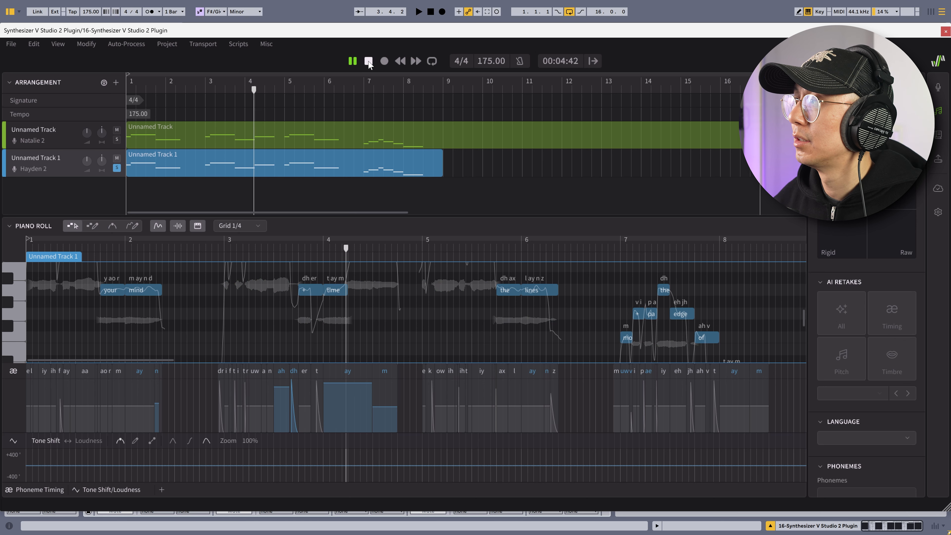
click(369, 61)
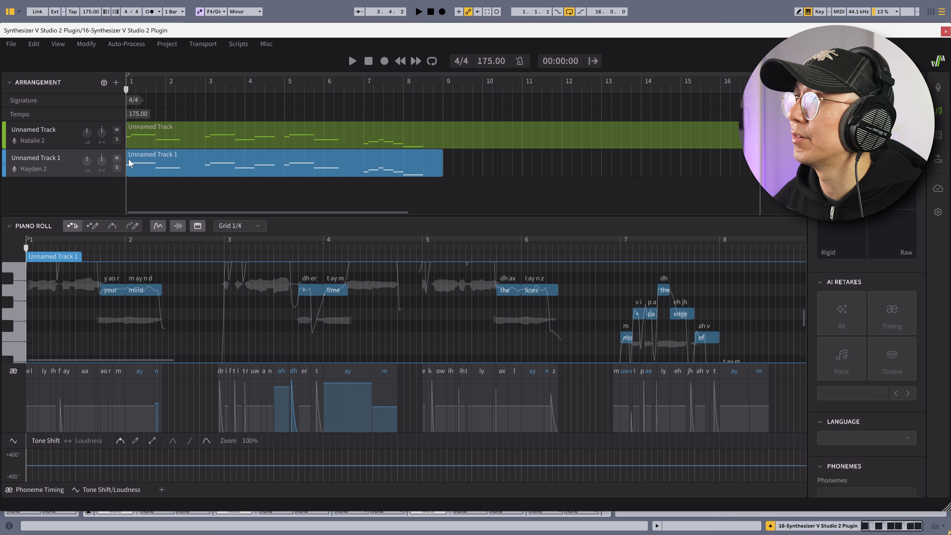
click(353, 61)
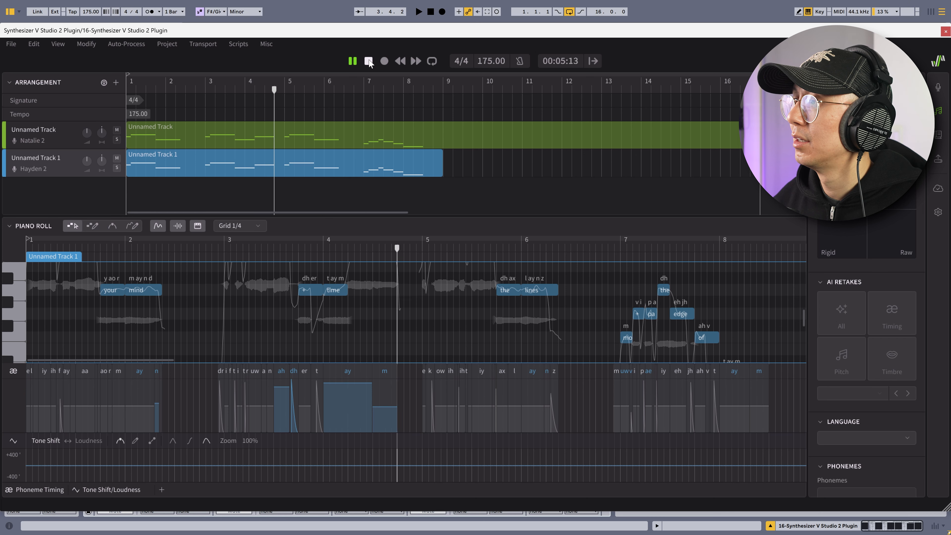
click(368, 61)
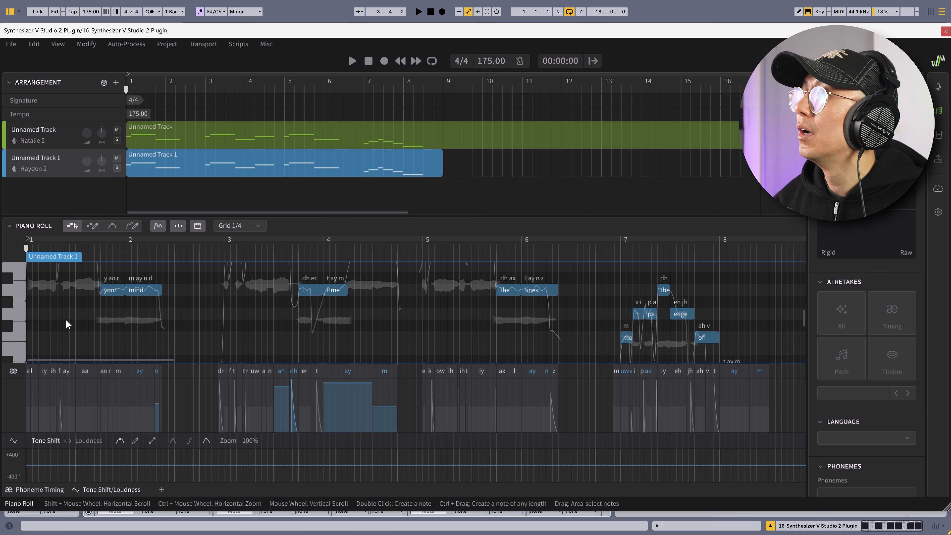
Select all notes on the second track and transpose them up seven semitones as a harmony.
scroll(61, 340, up, 2)
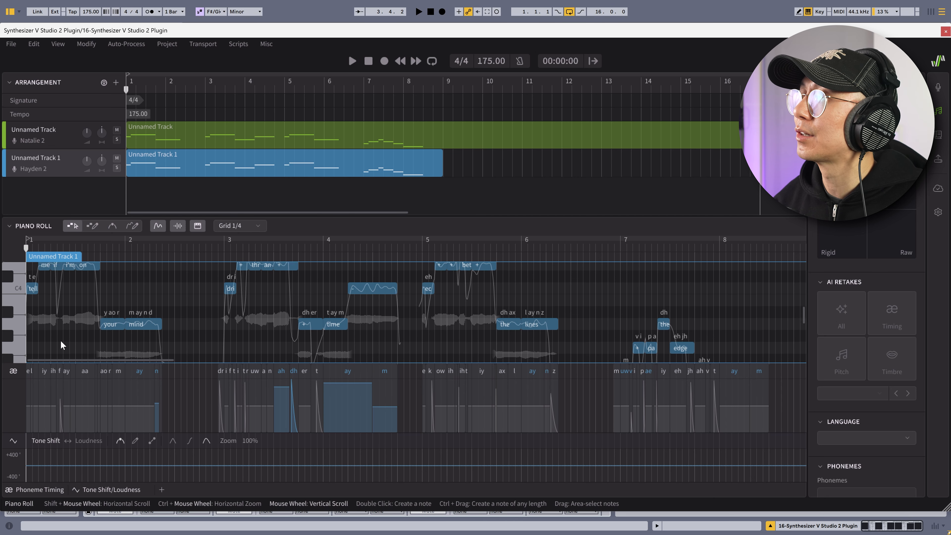
scroll(61, 341, up, 1)
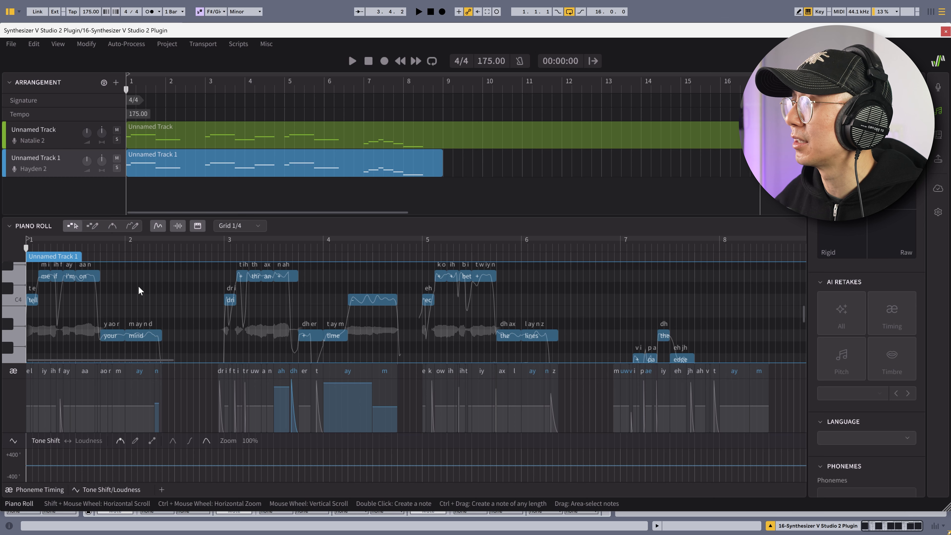
scroll(138, 296, up, 1)
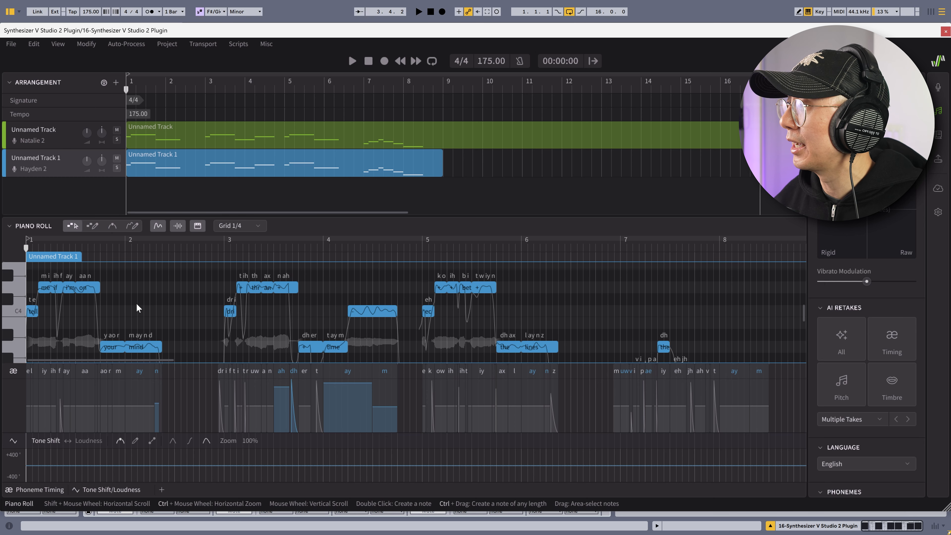
scroll(136, 304, up, 3)
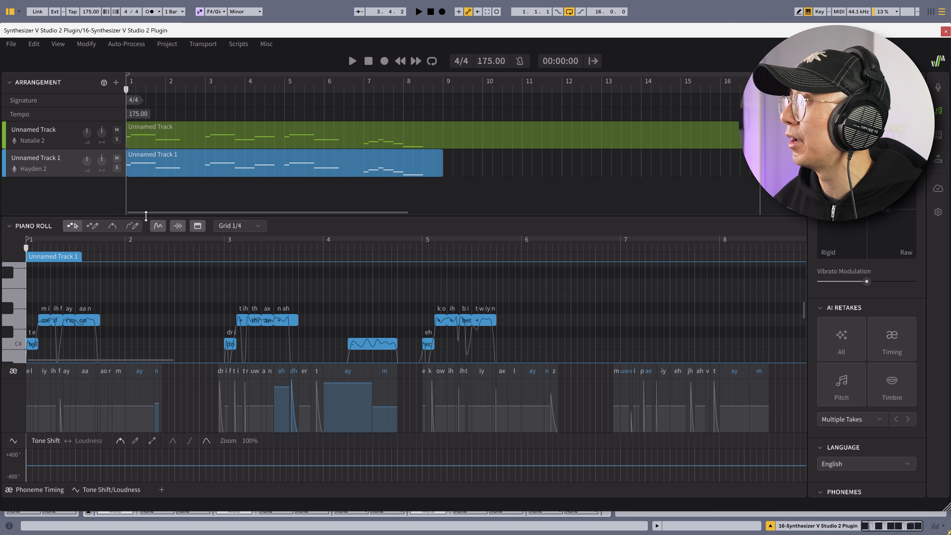
drag(146, 216, 146, 181)
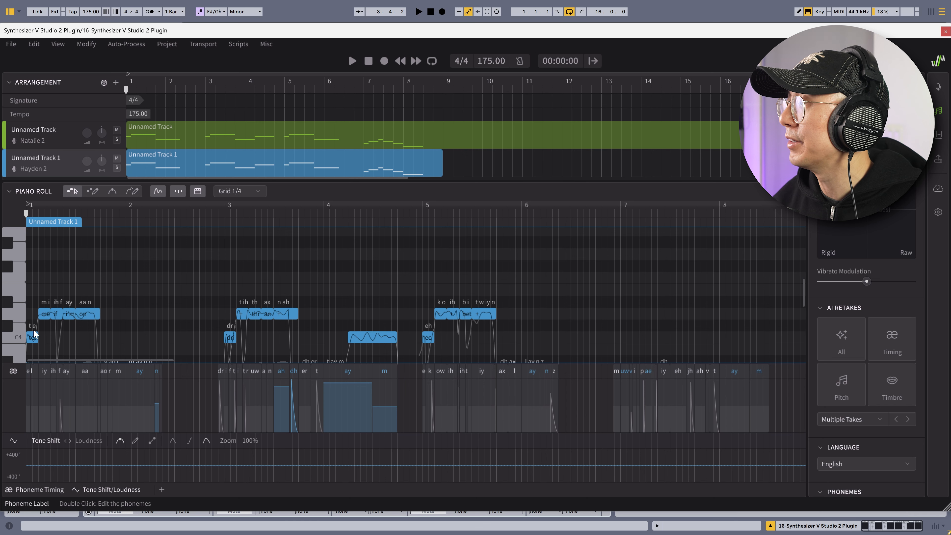
click(34, 340)
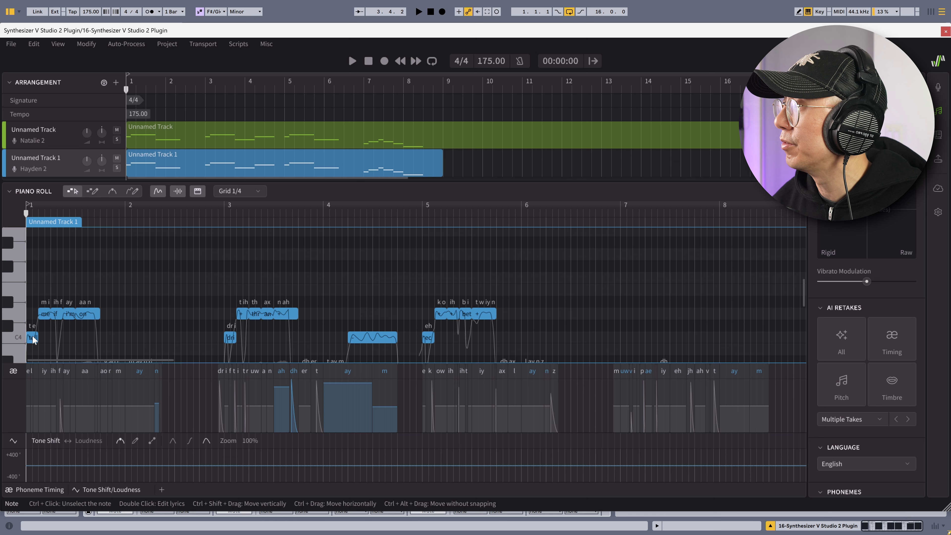
drag(33, 337, 33, 261)
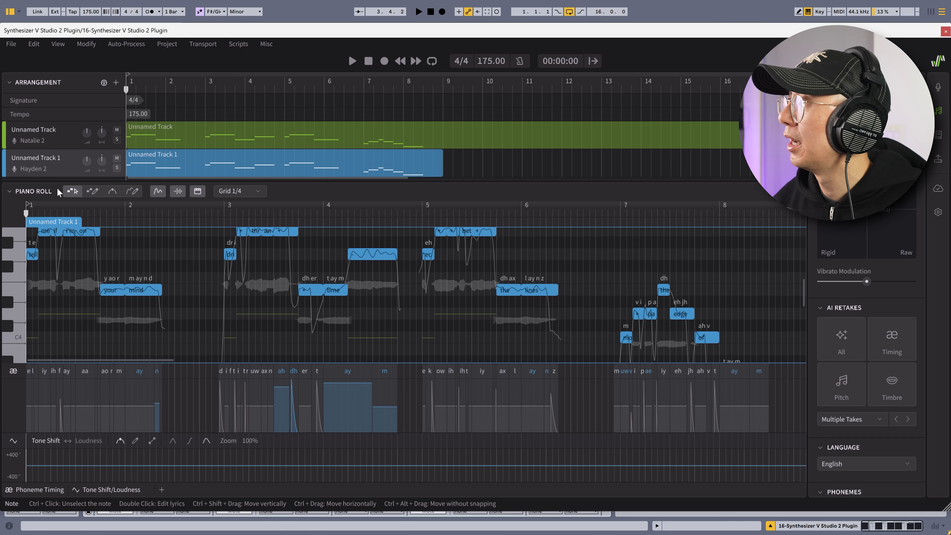
Audition the transposed harmony soloed, then together with the Natalie 2 lead.
click(117, 167)
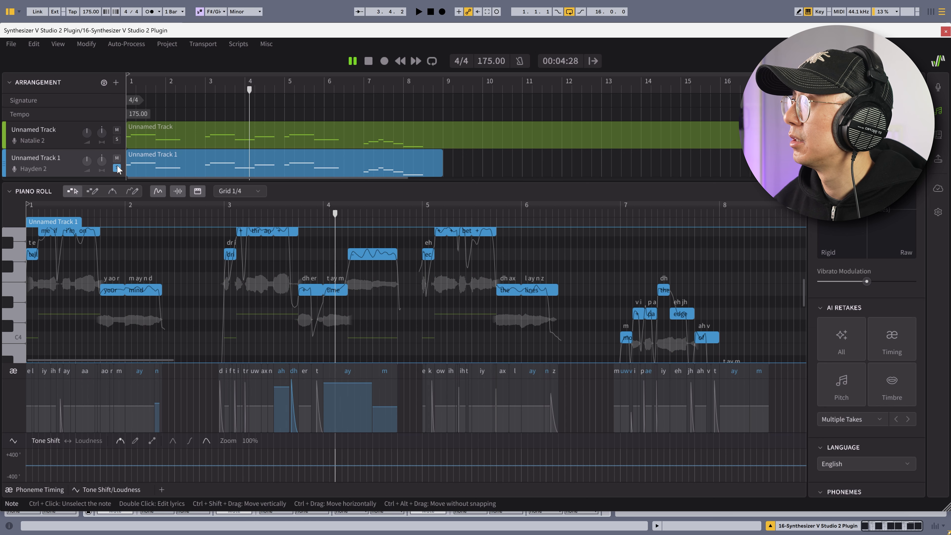
key(space)
key(space)
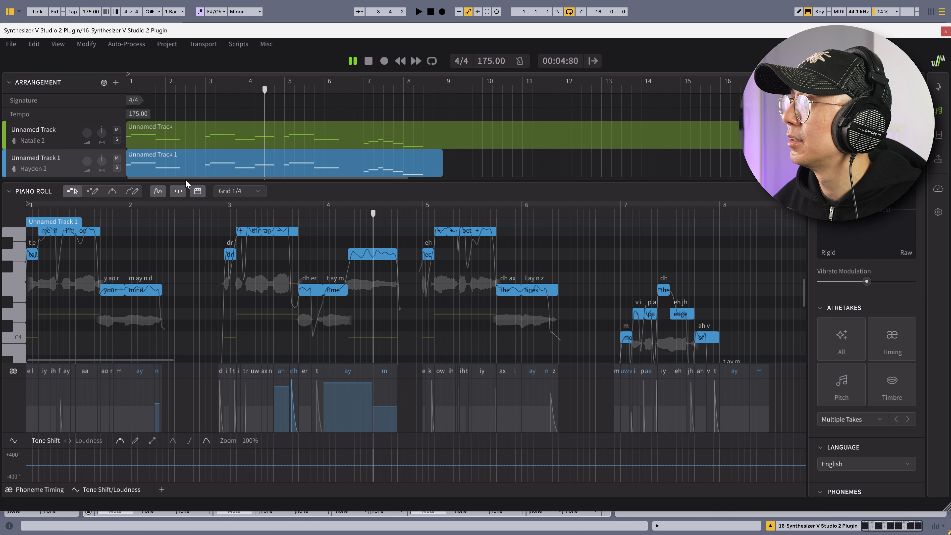
drag(188, 183, 188, 260)
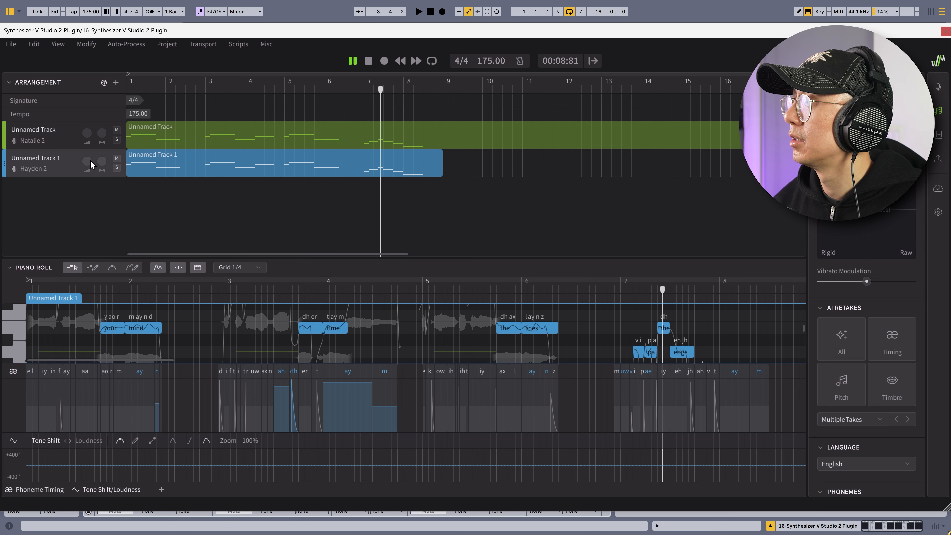
key(space)
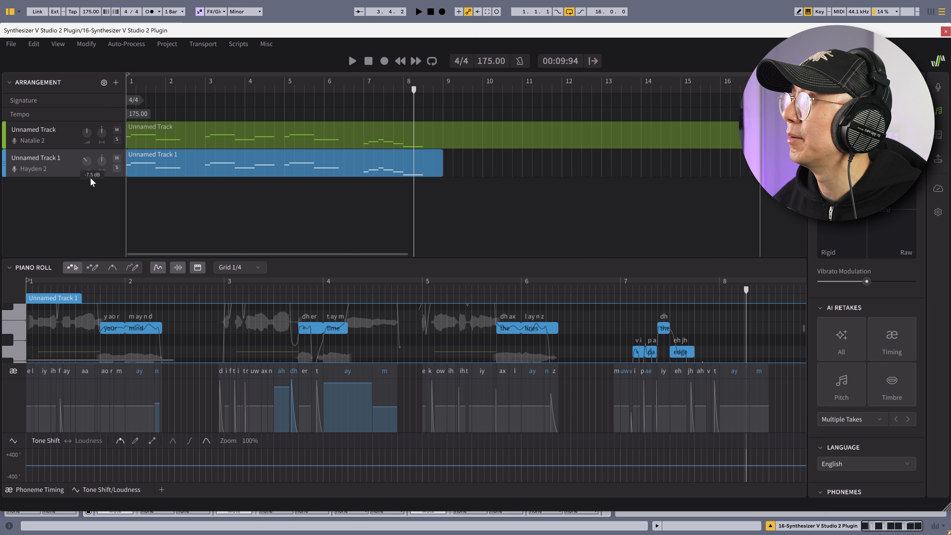
Lower the second track's volume to about -7.5 dB and play the harmony within the full Ableton Live arrangement.
drag(91, 182, 91, 181)
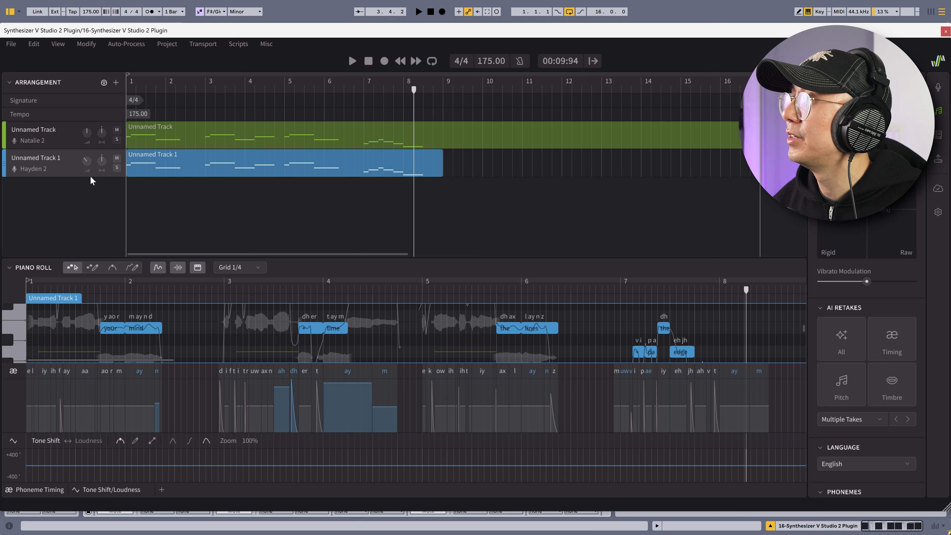
click(418, 11)
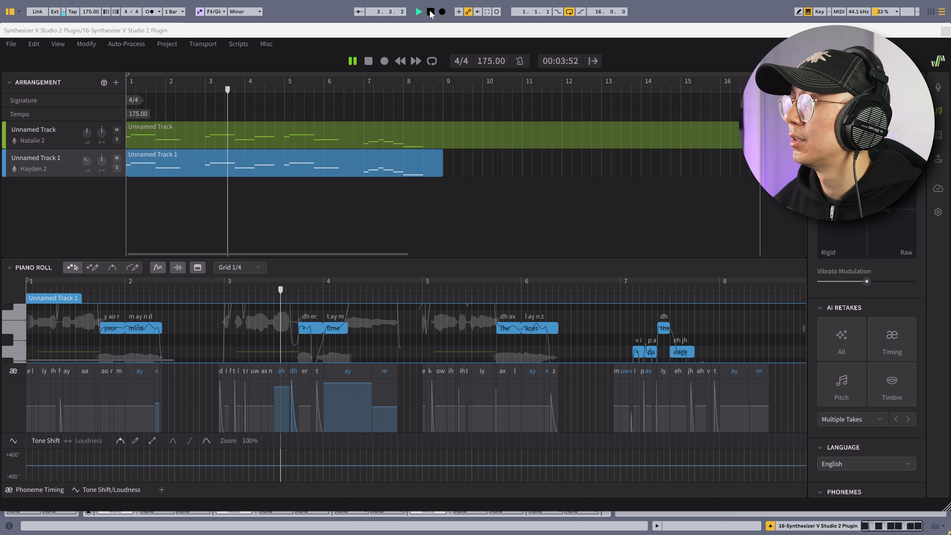
click(430, 12)
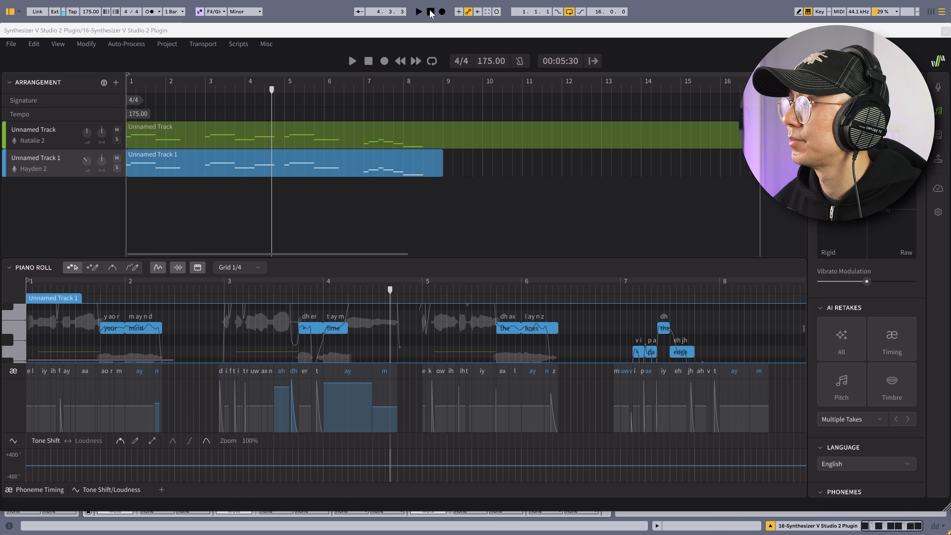
Change the second track's voice to Natalie 2 and play the harmony within the full arrangement.
click(38, 168)
click(46, 226)
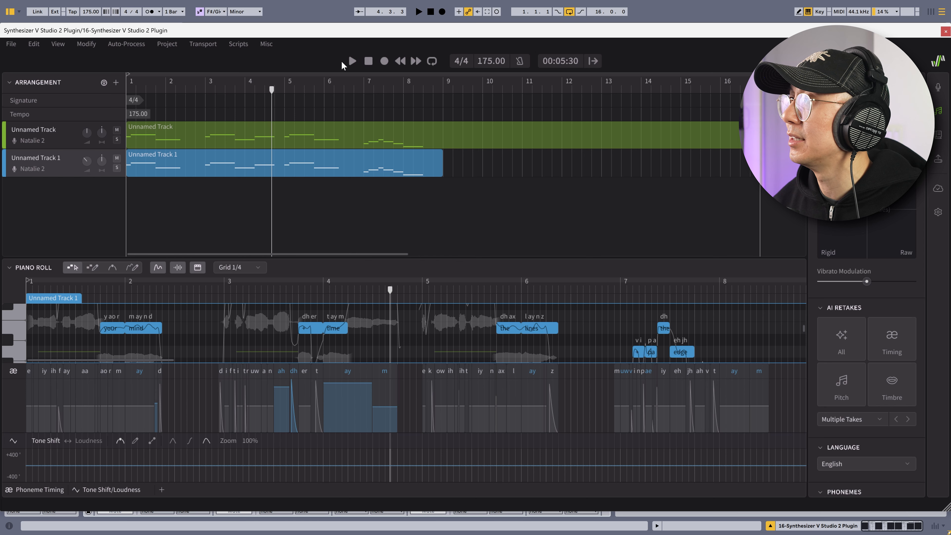
click(418, 11)
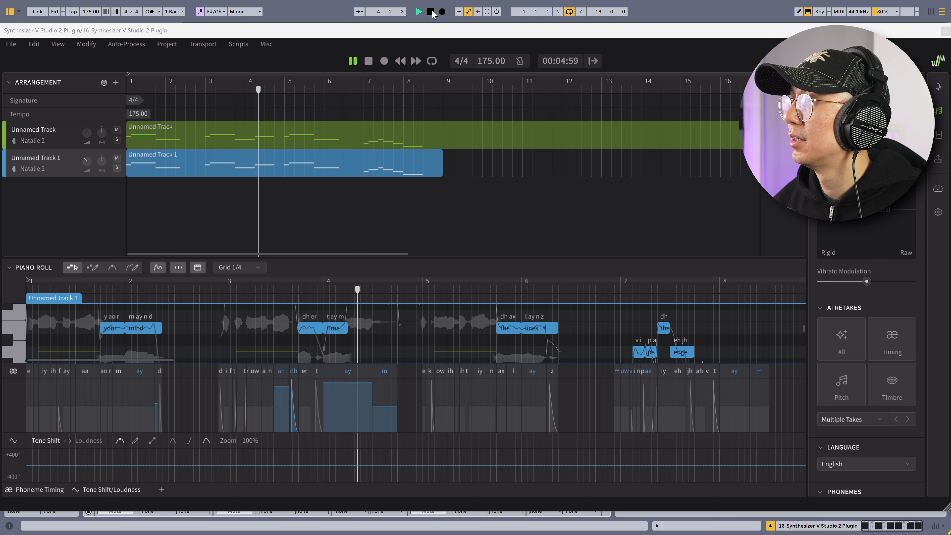
click(431, 12)
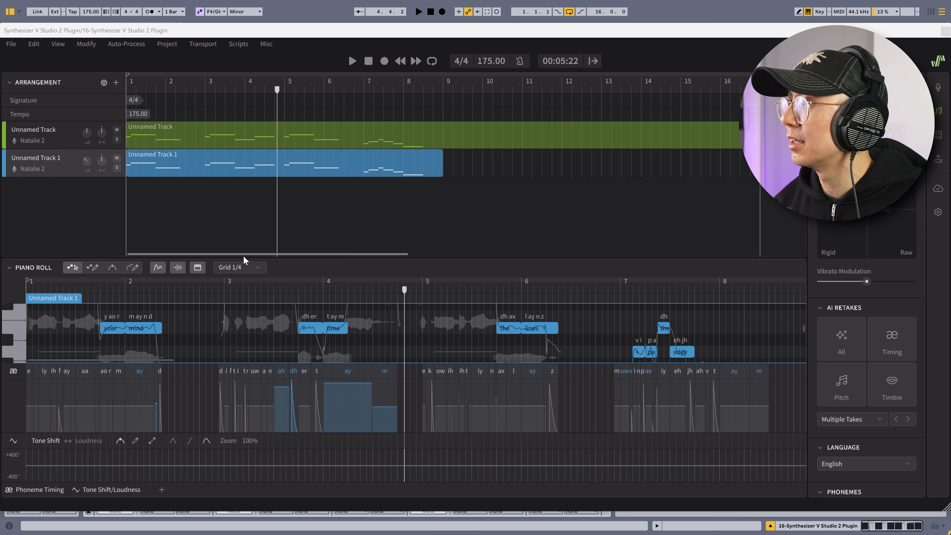
Move all notes of the second vocal track down an octave and play the lower harmony within the full arrangement.
drag(341, 257, 331, 125)
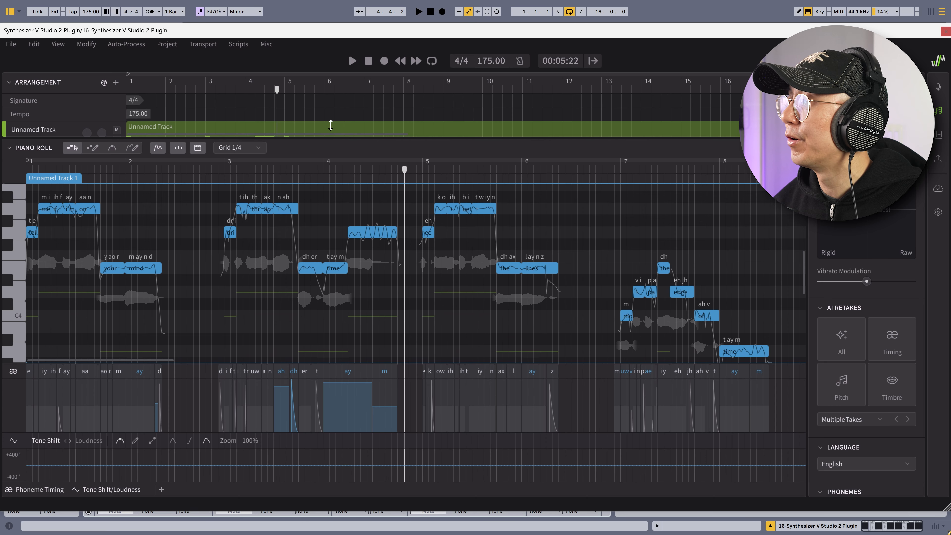
scroll(55, 303, up, 2)
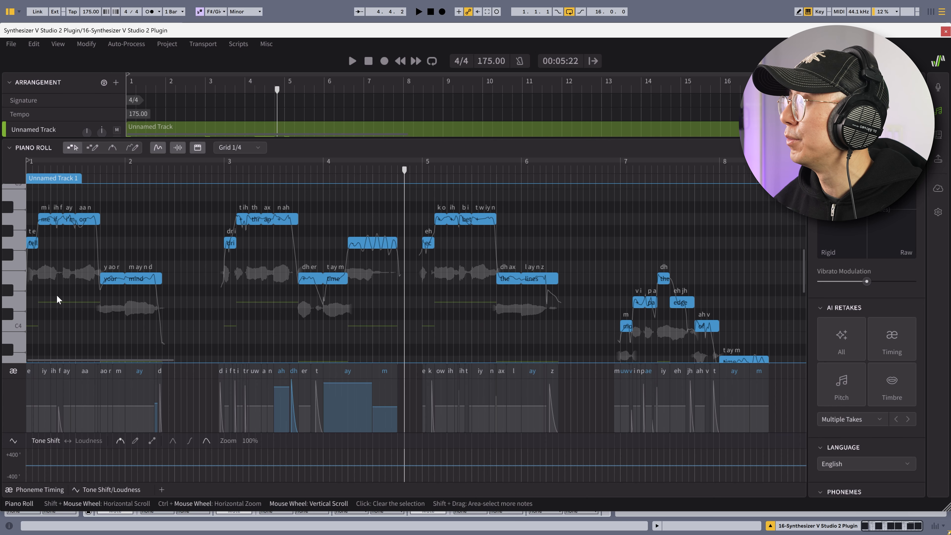
scroll(168, 248, down, 2)
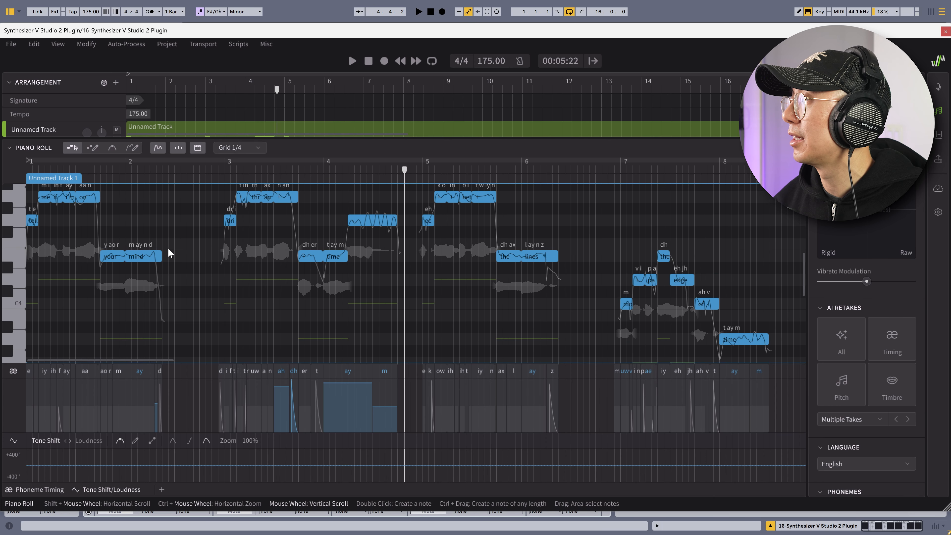
scroll(36, 194, down, 2)
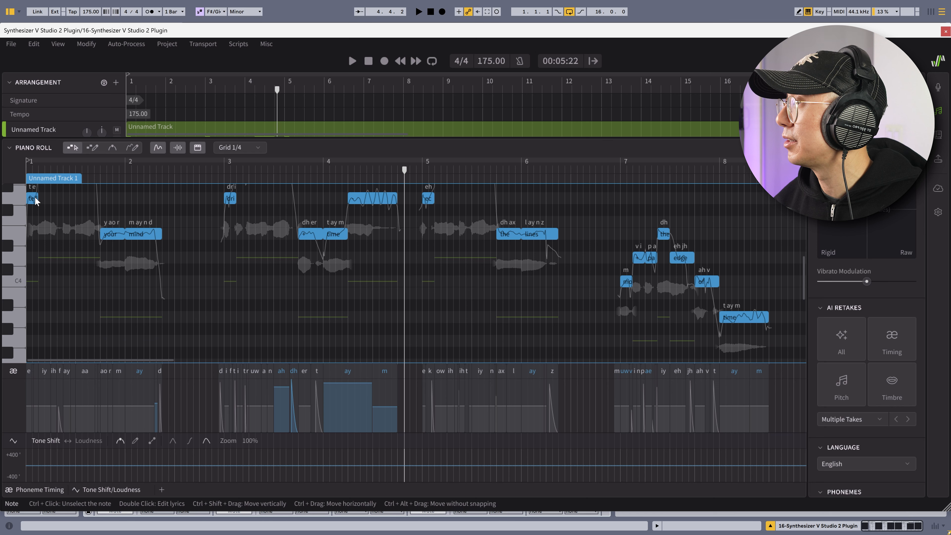
drag(35, 197, 36, 337)
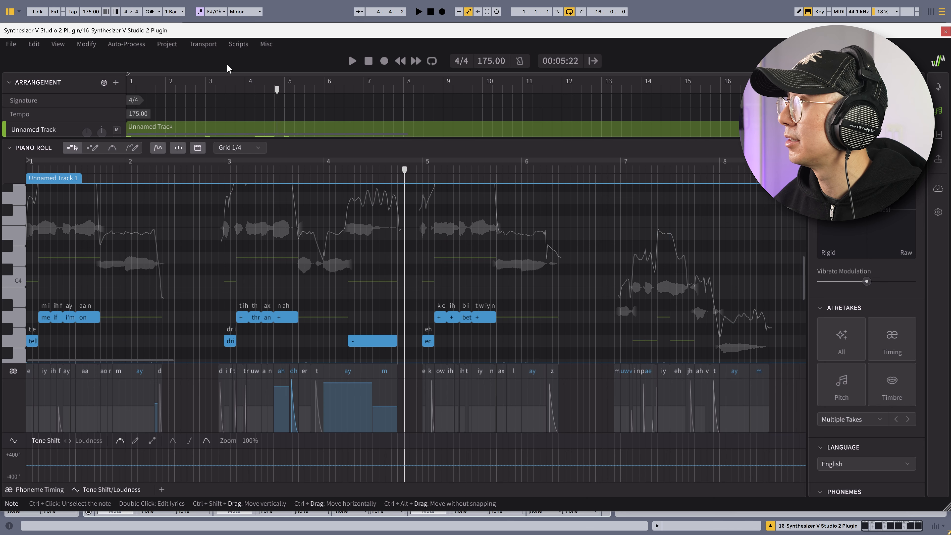
click(419, 12)
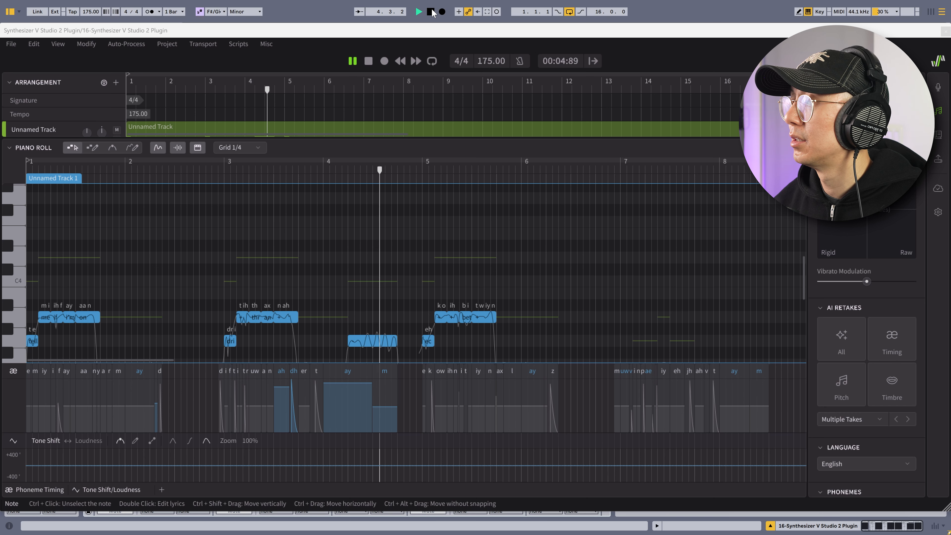
click(432, 11)
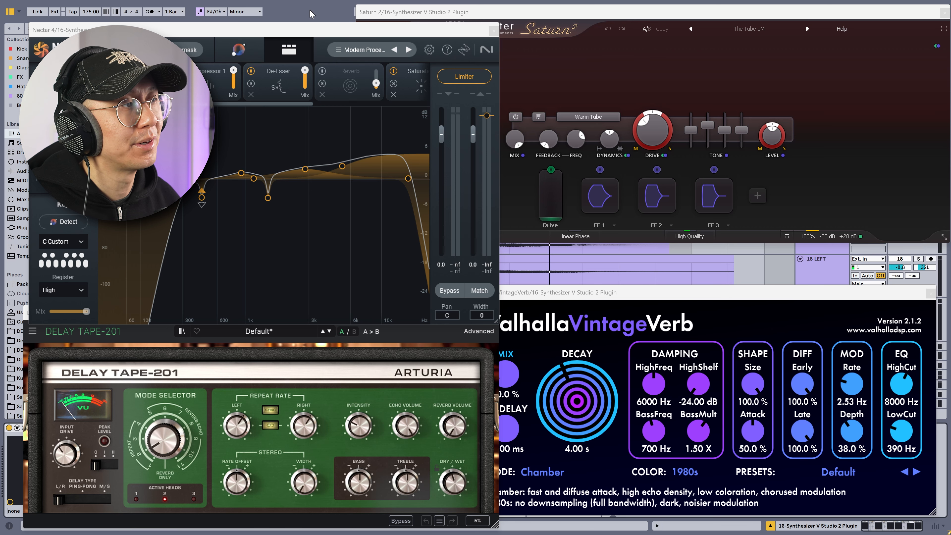
Play the Synthesizer V vocal through its effects chain, and audition it from the start of the arrangement.
key(space)
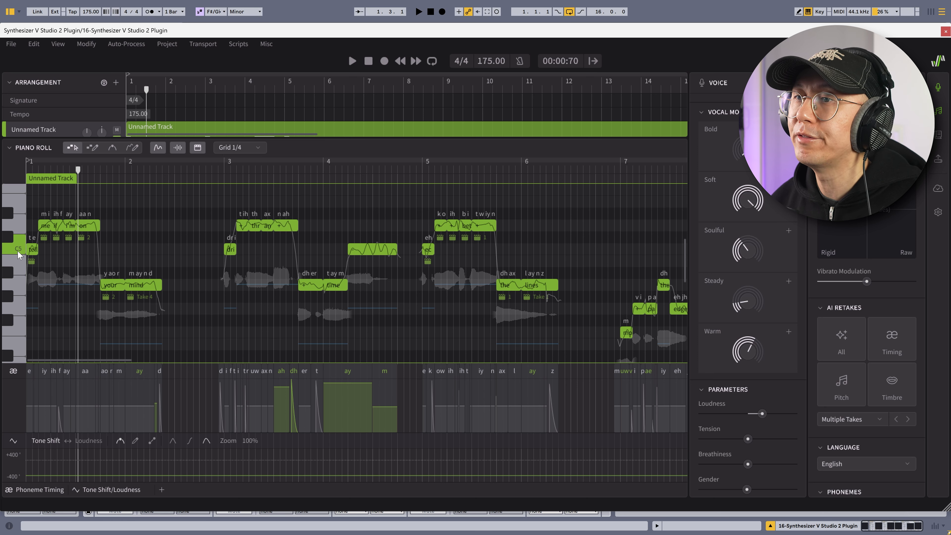
mouse_move(754, 196)
mouse_down()
mouse_move(751, 207)
mouse_move(752, 178)
mouse_up()
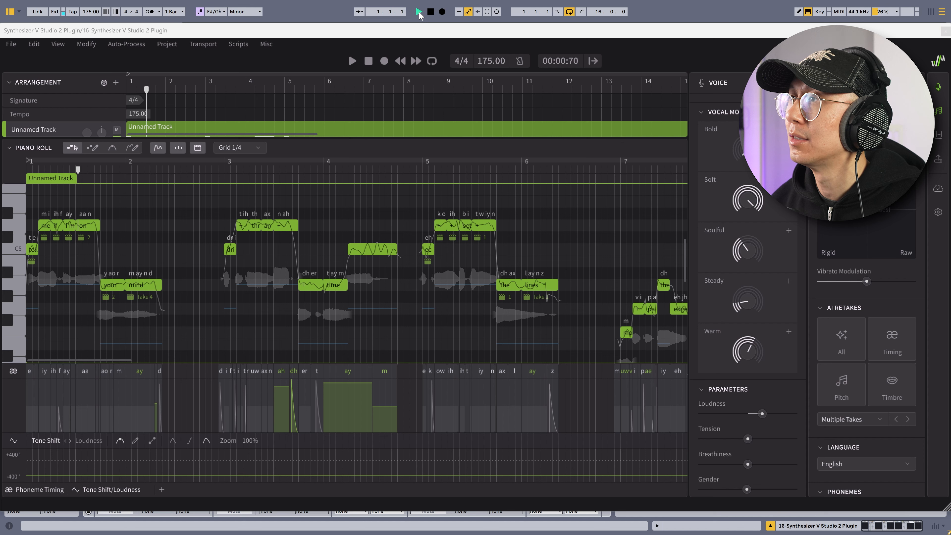
click(419, 12)
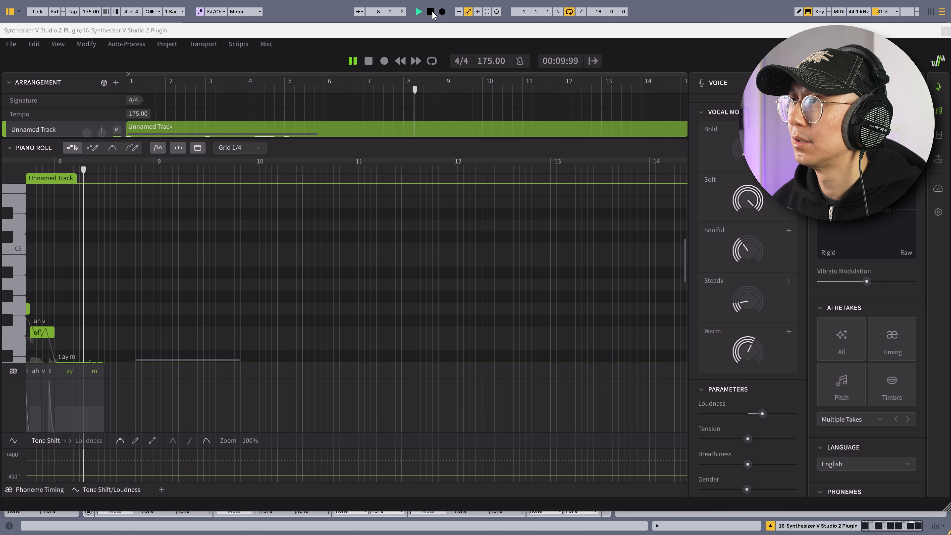
click(433, 14)
Return the piano roll to bar 1, show both vocal tracks in the arrangement view, and play them within the song.
drag(202, 361, 69, 368)
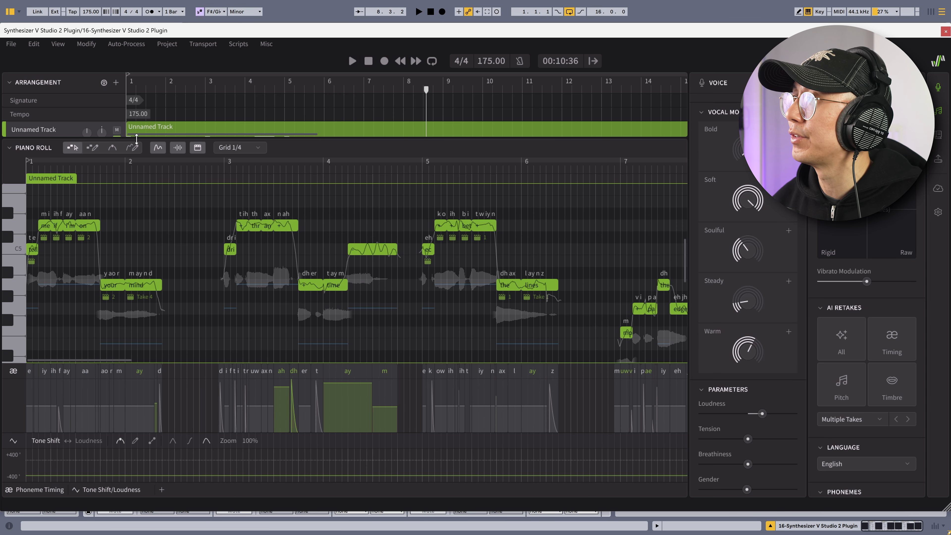
drag(137, 139, 132, 204)
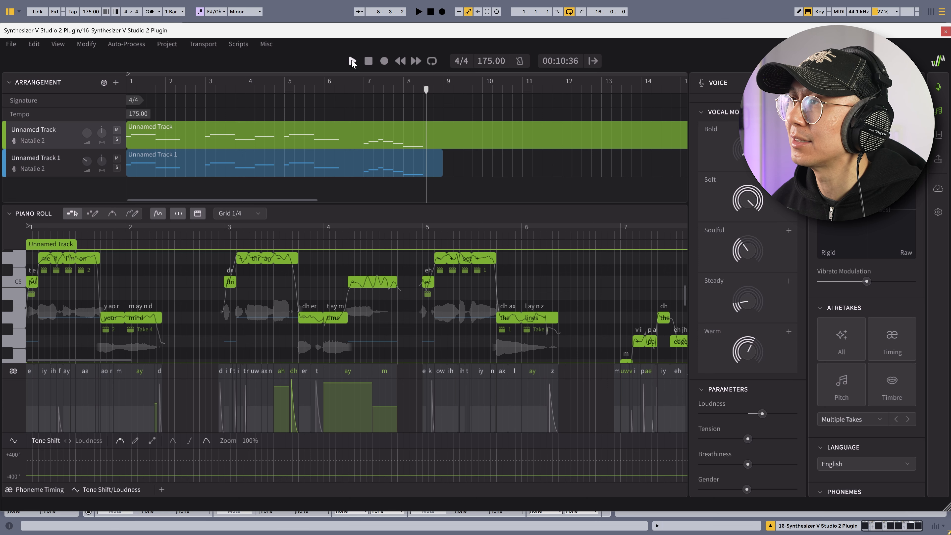
click(352, 62)
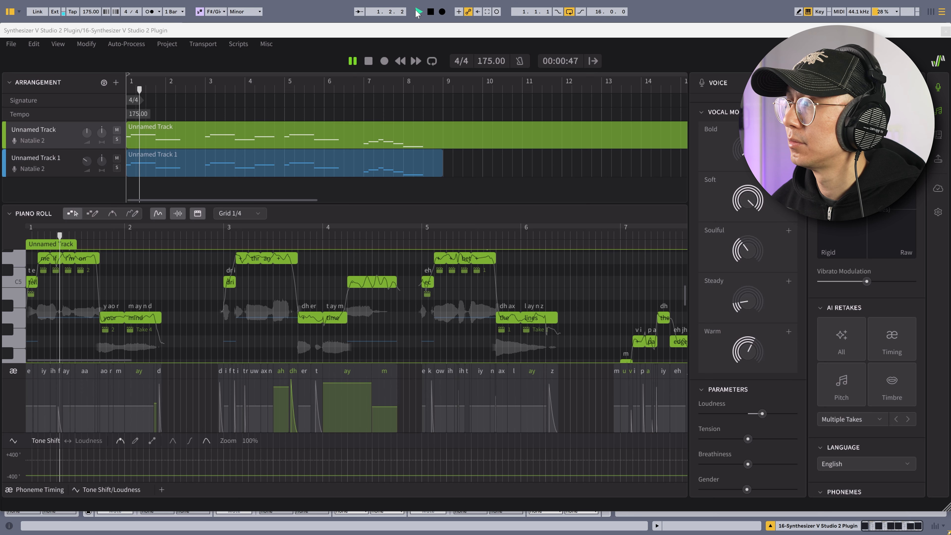
click(431, 12)
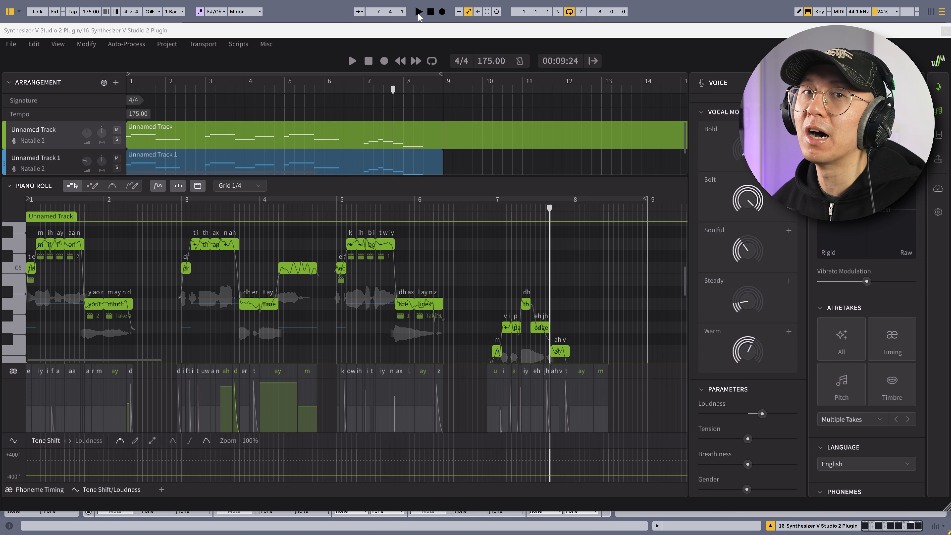
click(418, 12)
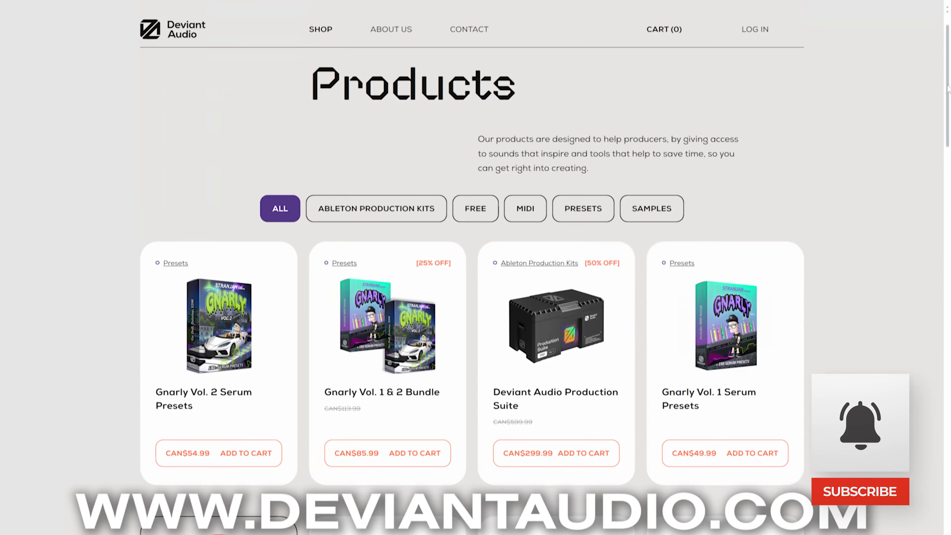
scroll(948, 96, down, 2)
drag(948, 95, 949, 339)
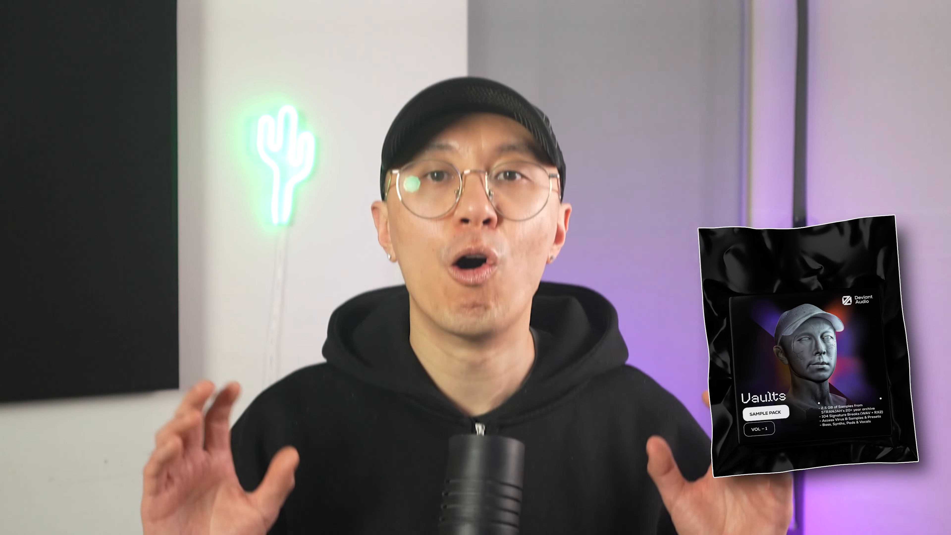